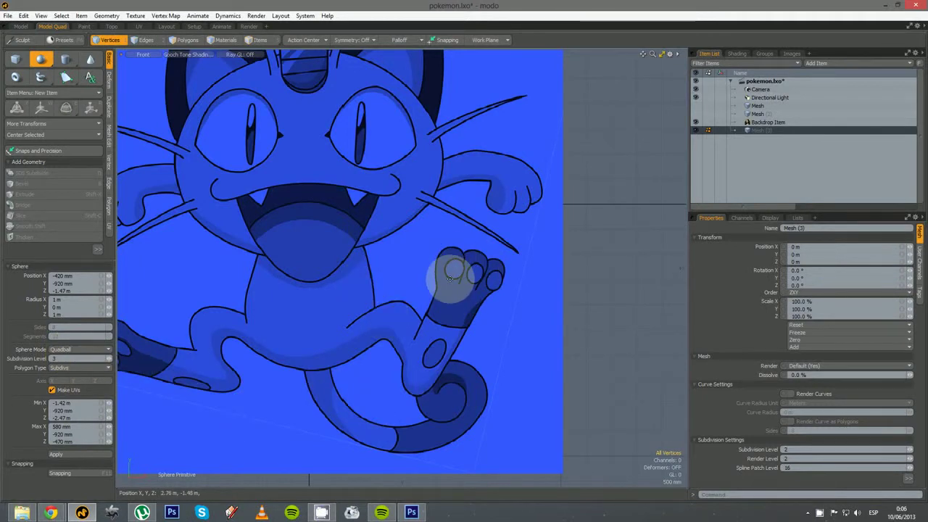
- Draw a quadball sphere in the perspective view beside the character's raised paw, with radii of about 1.4, 1.41 and 1.64 m
key(ctrl+space)
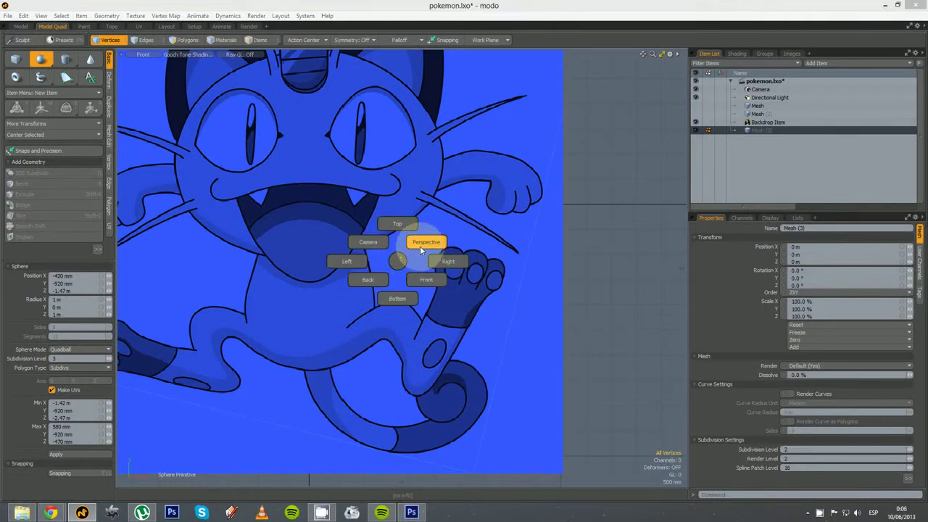
click(421, 249)
alt+drag(508, 291, 406, 365)
mouse_move(492, 226)
mouse_down()
mouse_move(510, 283)
mouse_move(537, 282)
mouse_up()
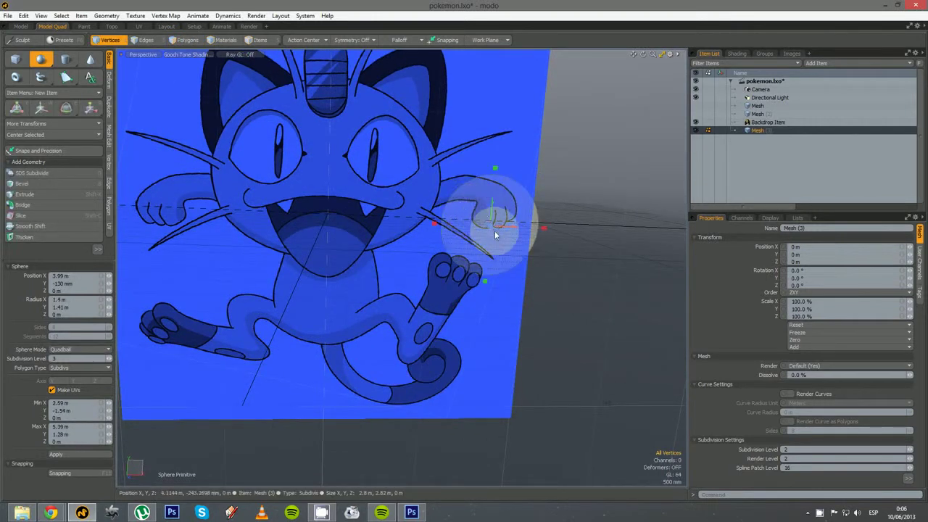
drag(490, 228, 489, 234)
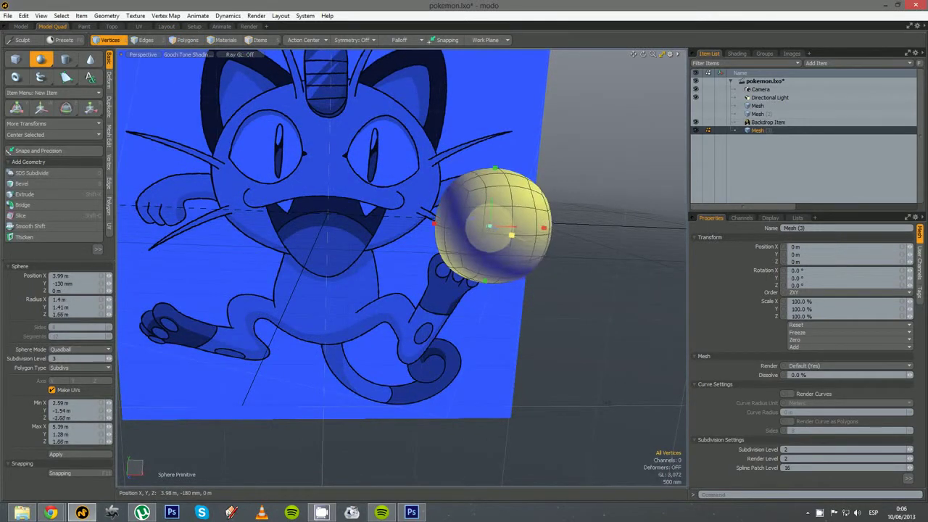
- Set the sphere's subdivision level to 1 and its radius to 1 m on all three axes
alt+drag(384, 270, 97, 398)
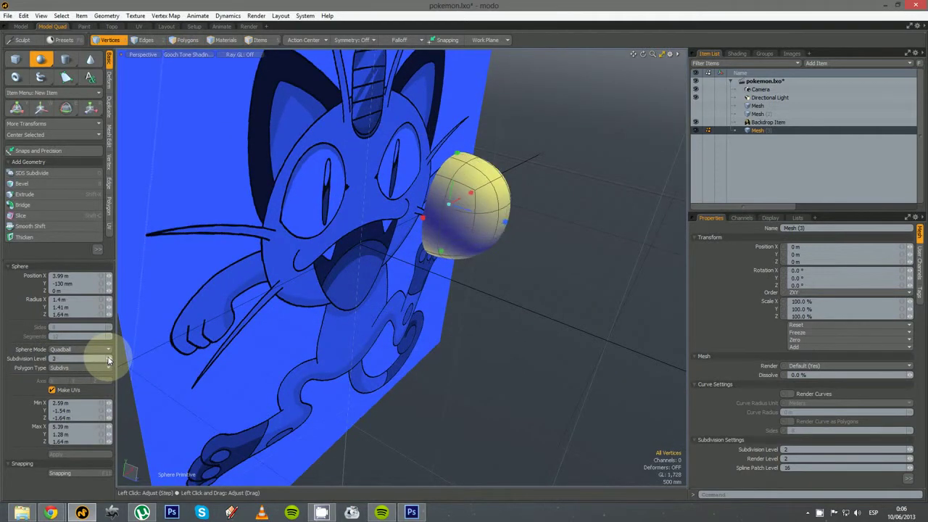
click(114, 359)
alt+drag(517, 327, 394, 275)
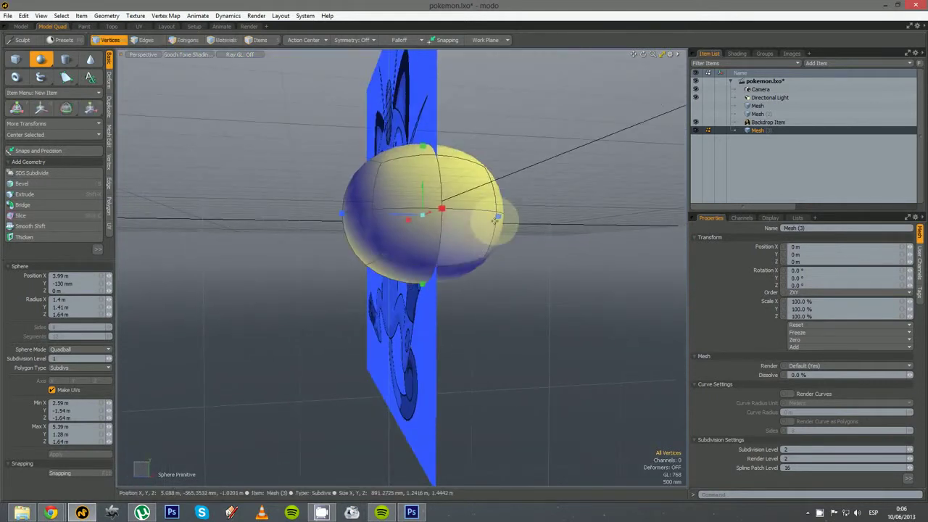
click(69, 299)
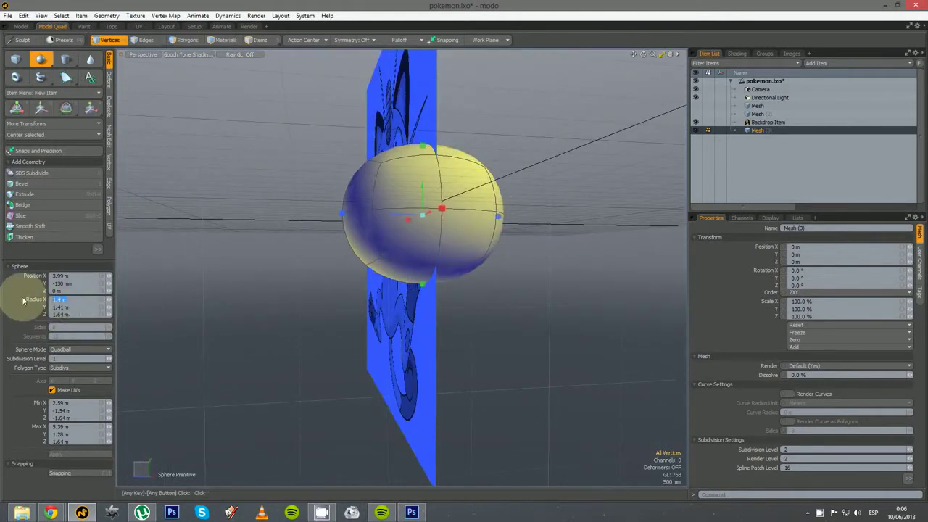
text(1)
key(Return)
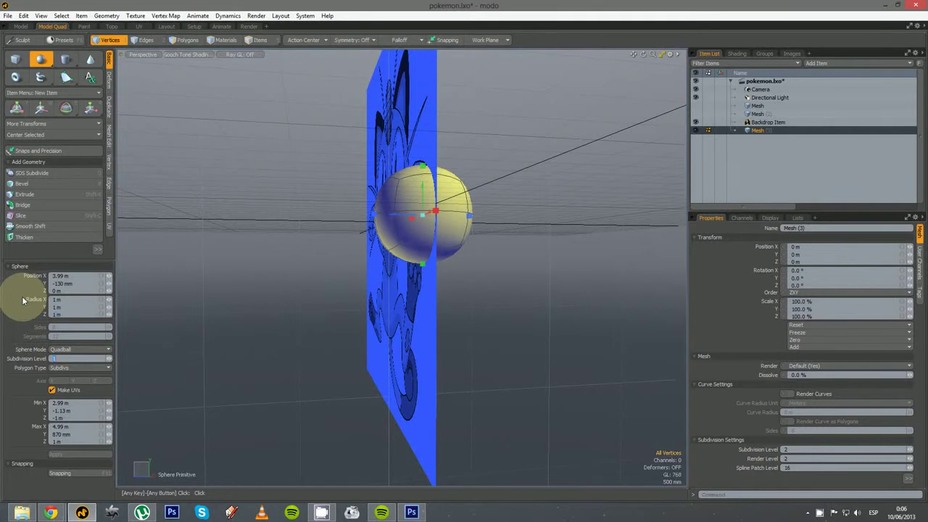
- Show the sphere in the front view with wireframe shading
alt+drag(269, 304, 464, 294)
key(ctrl+space)
click(493, 313)
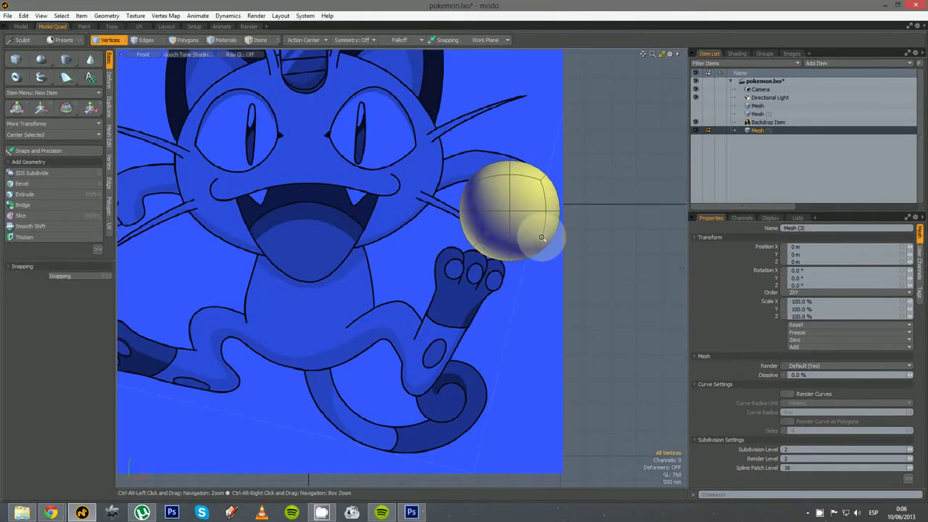
click(187, 54)
click(194, 56)
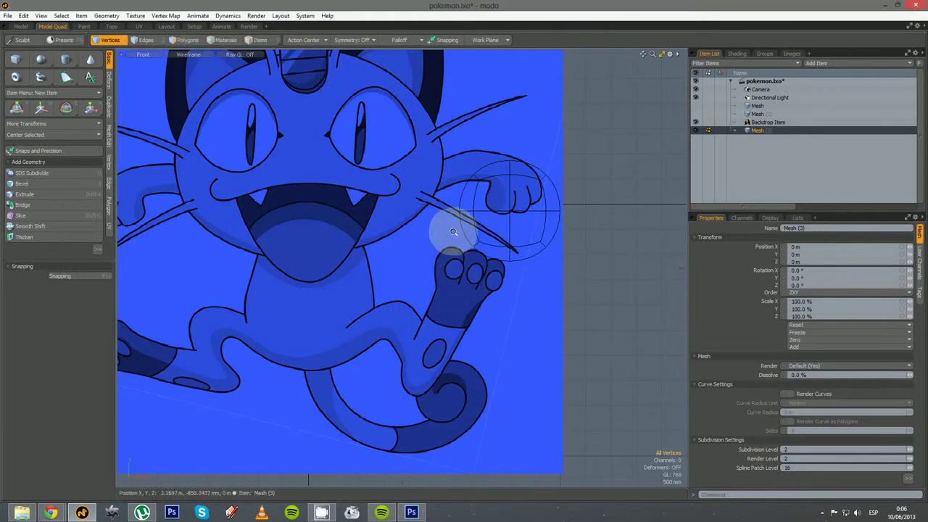
- Move the whole sphere about 2.41 m along X so it sits clear of the reference image
scroll(449, 226, up, 3)
drag(536, 254, 581, 338)
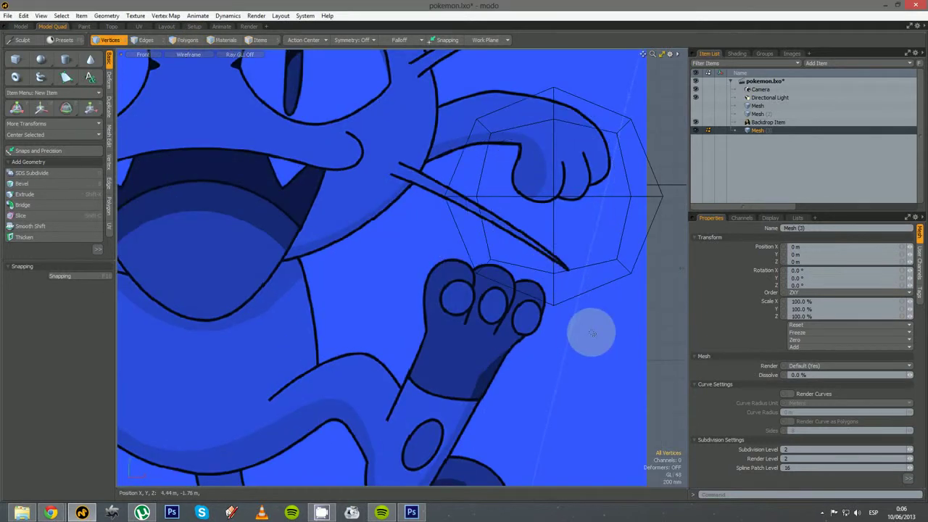
middle_drag(585, 297, 399, 287)
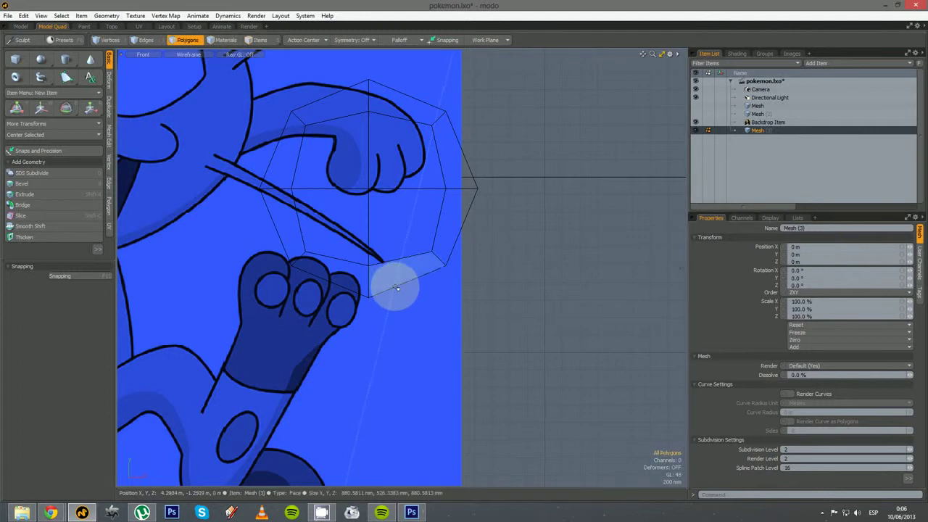
double_click(373, 242)
key(w)
drag(391, 191, 603, 188)
alt+shift+drag(550, 291, 479, 311)
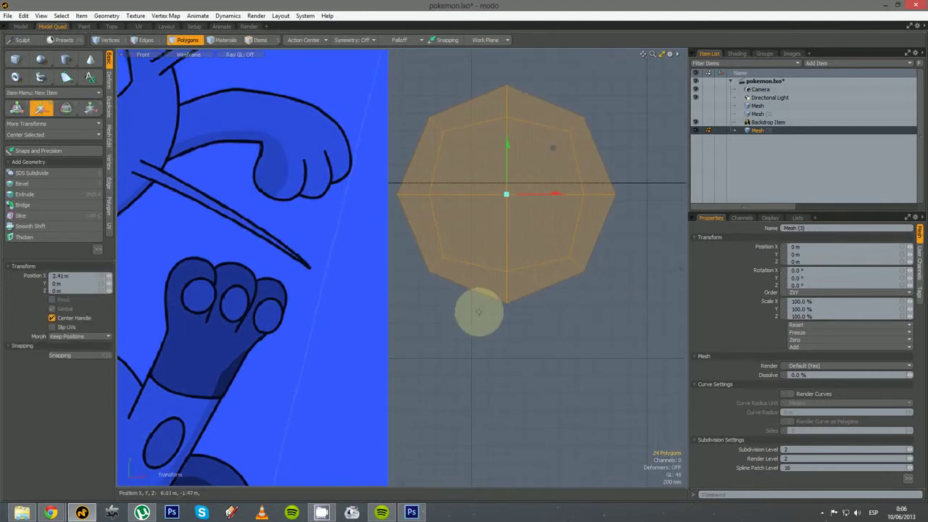
- Stretch the sphere downward from its upper tip to 155% in Y and preview its subdivided shape
key(r)
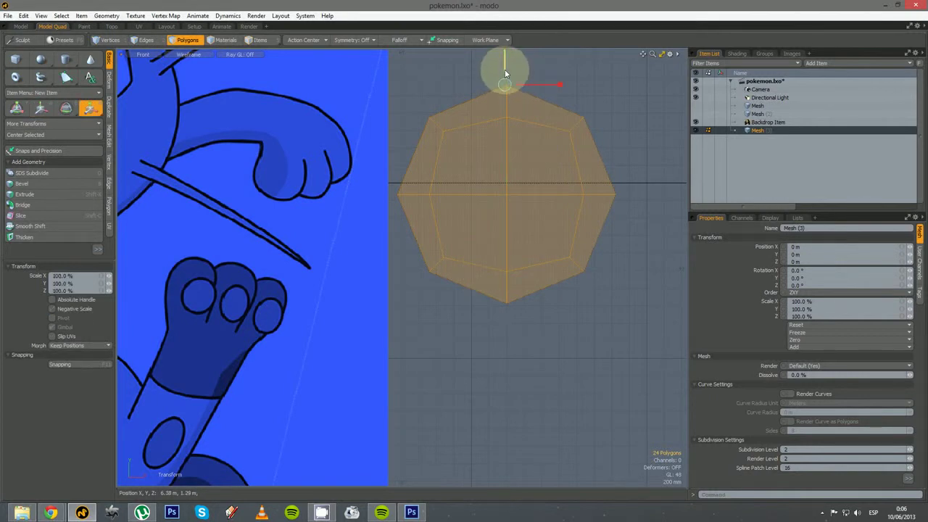
mouse_move(504, 69)
mouse_down()
mouse_move(504, 55)
mouse_move(504, 67)
mouse_up()
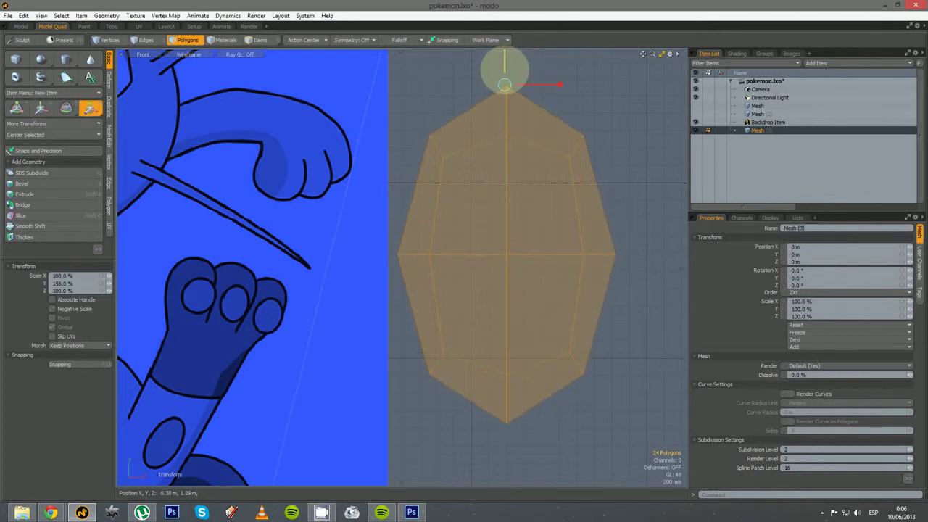
key(space)
click(616, 156)
key(Tab)
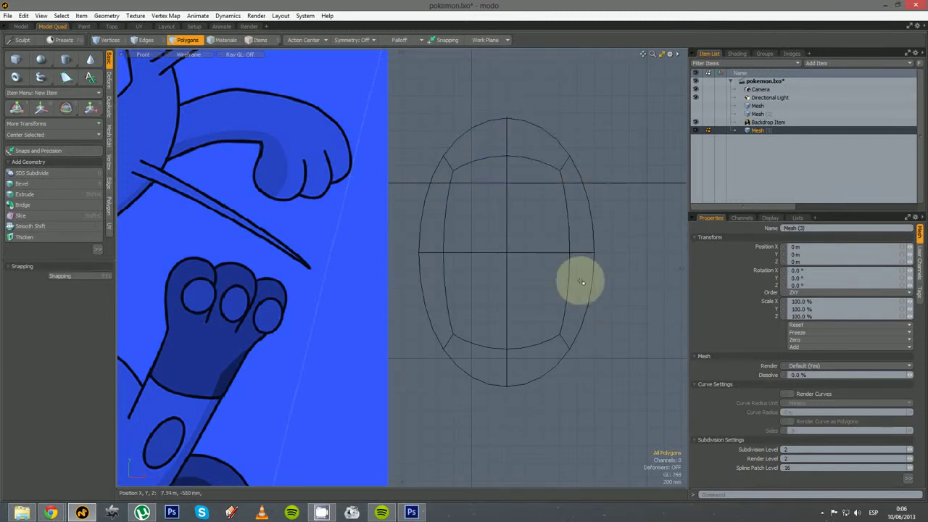
key(Tab)
- Clone the elongated sphere twice along X with a total offset of about 4.67 m and show all three shapes subdivided
scroll(439, 327, up, 5)
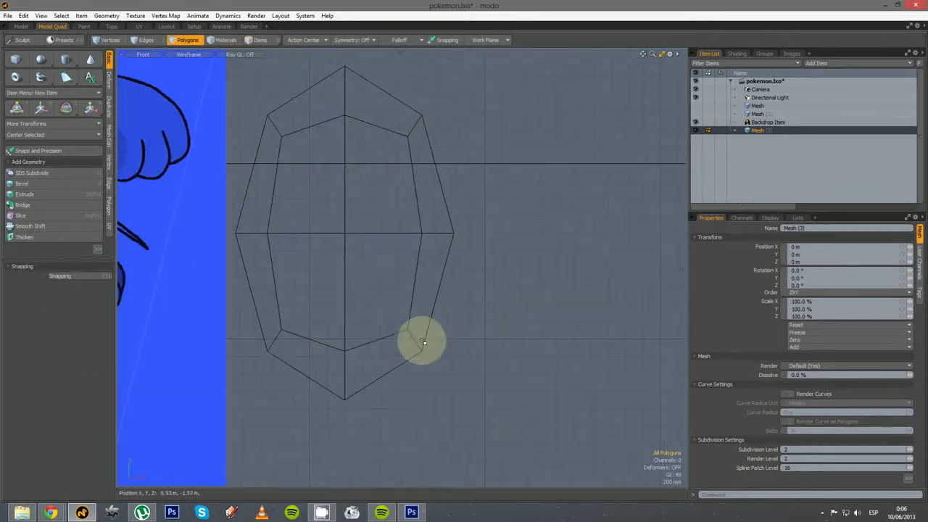
double_click(412, 338)
alt+drag(311, 312, 369, 325)
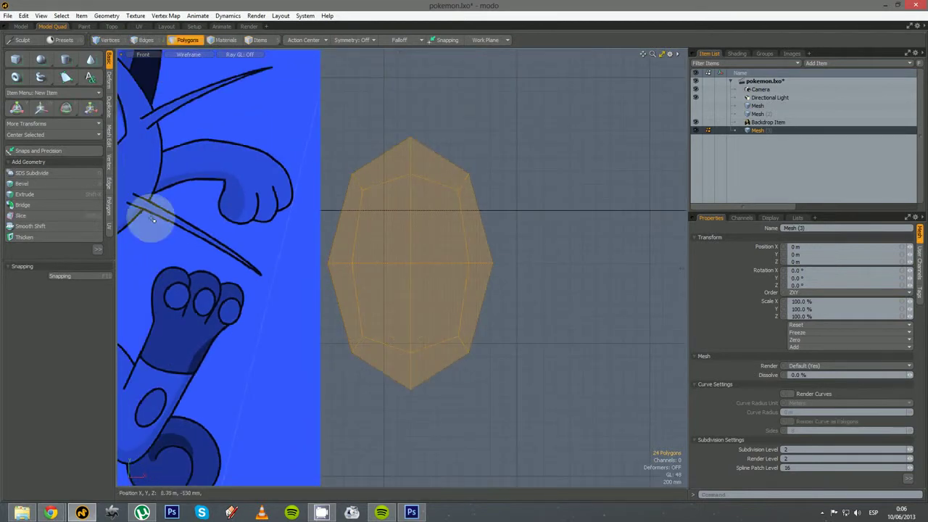
click(110, 110)
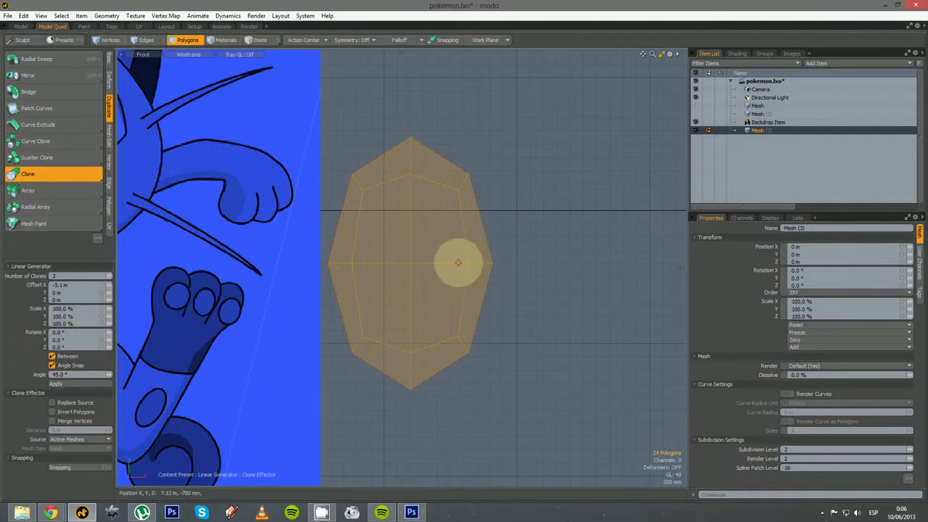
drag(486, 269, 485, 267)
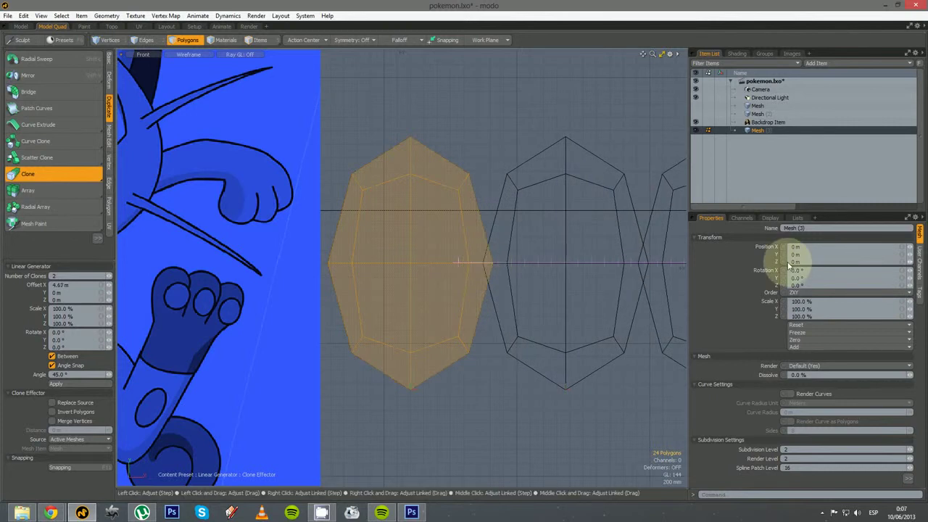
ctrl+alt+drag(563, 283, 525, 298)
alt+drag(595, 325, 482, 312)
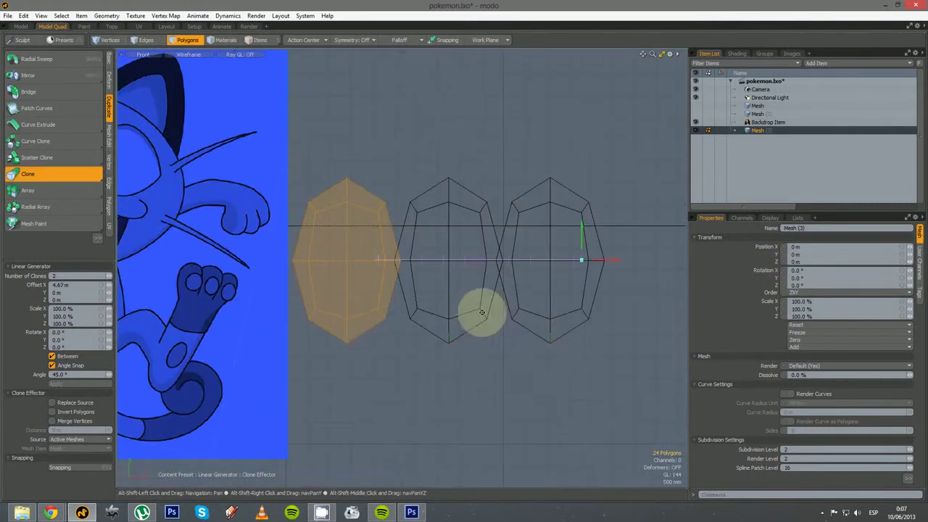
key(q)
click(480, 384)
key(Tab)
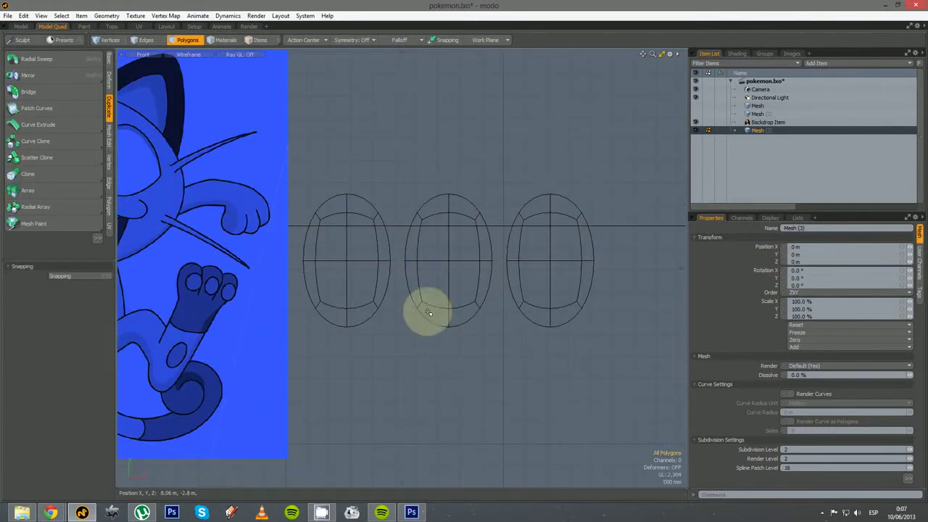
- Move the middle ellipsoid about -340 mm along X until it touches the first one
double_click(448, 305)
key(w)
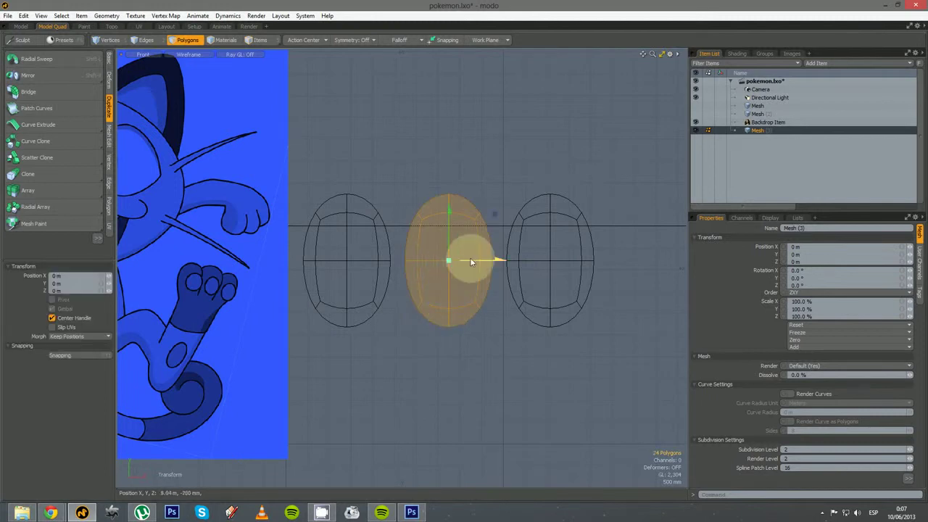
drag(474, 258, 460, 258)
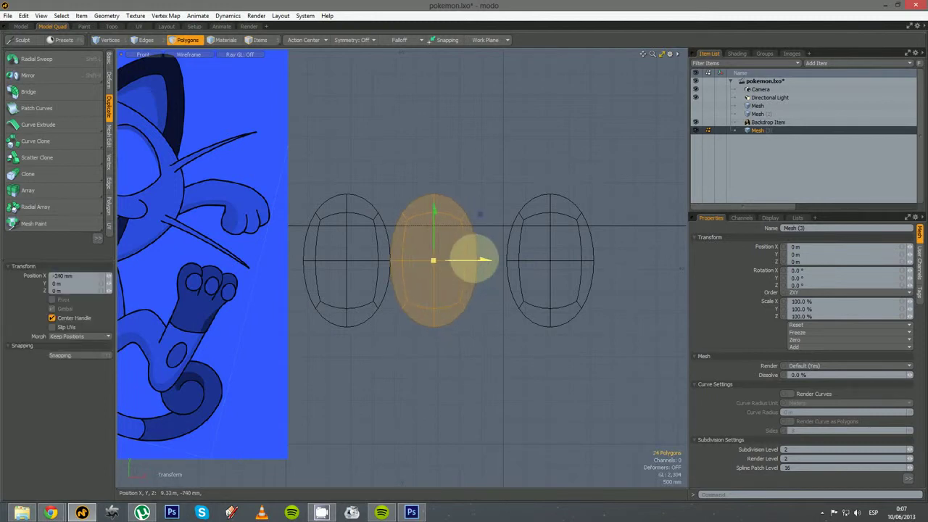
key(space)
- Move the third ellipsoid about -700 mm along X until it touches the middle one
double_click(529, 261)
key(w)
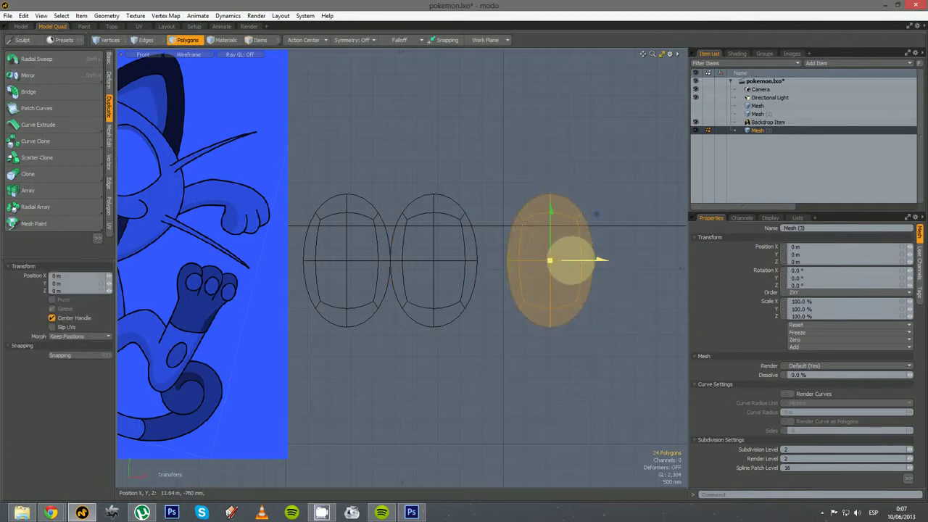
drag(605, 261, 576, 260)
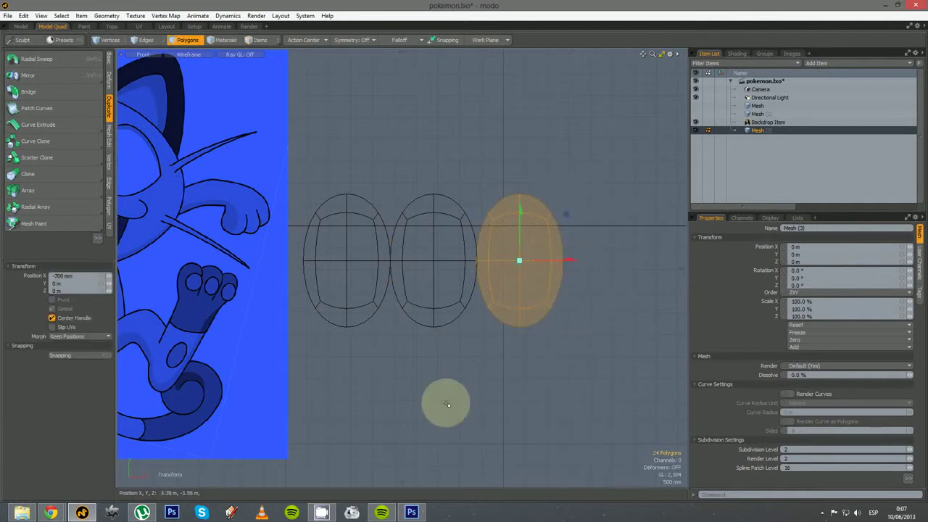
key(space)
click(456, 355)
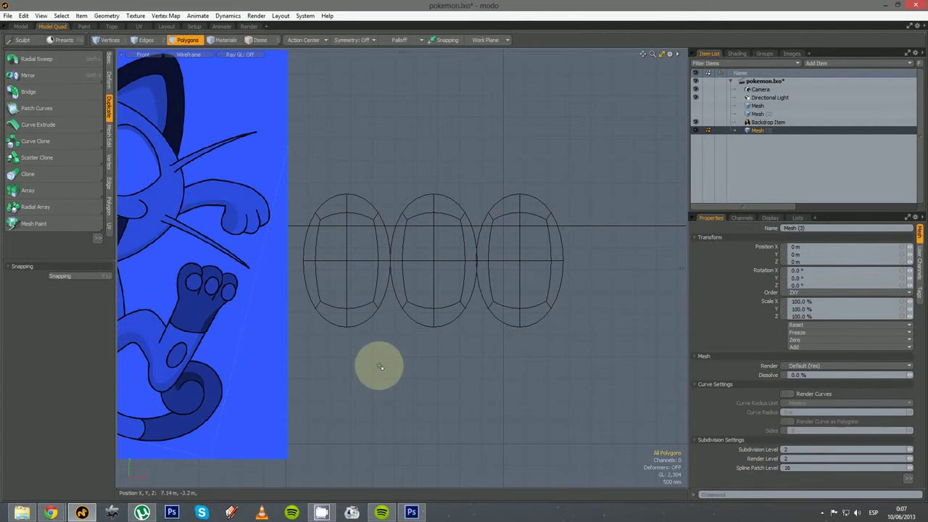
- Taper the three ellipsoids toward their lower ends with a vertical linear falloff and 73.5% X scale, and clear the falloff
click(414, 40)
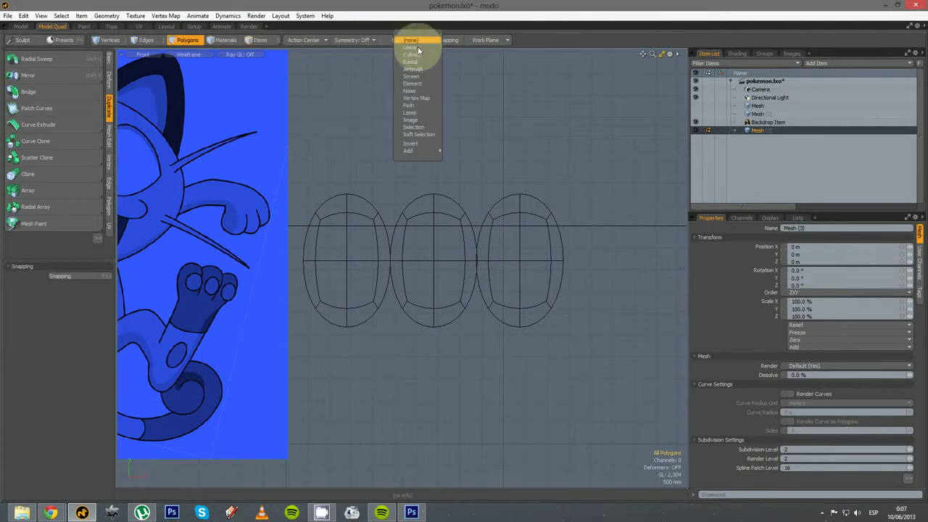
click(417, 46)
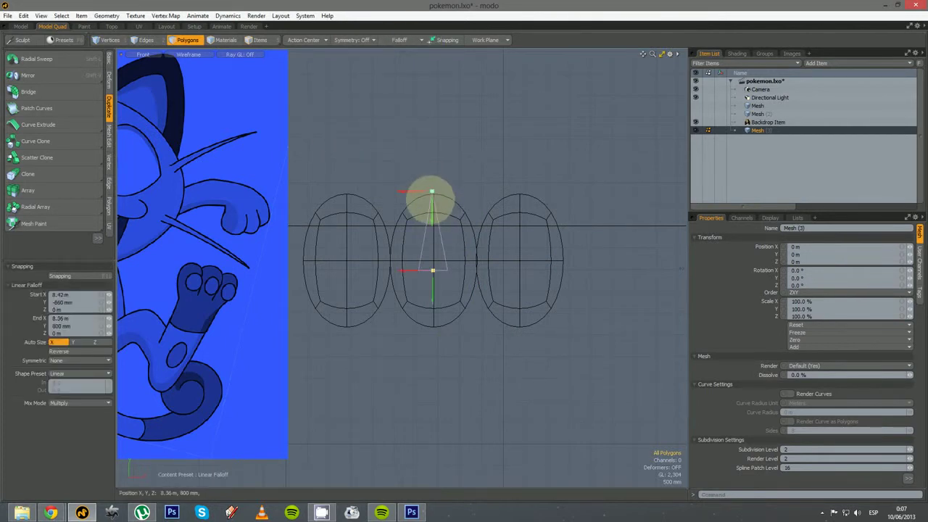
drag(432, 270, 433, 328)
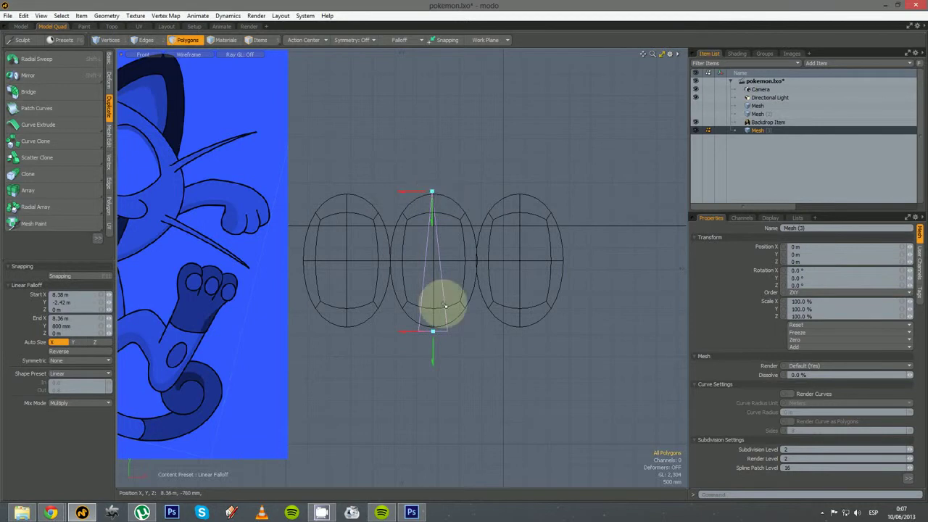
key(r)
drag(488, 264, 489, 262)
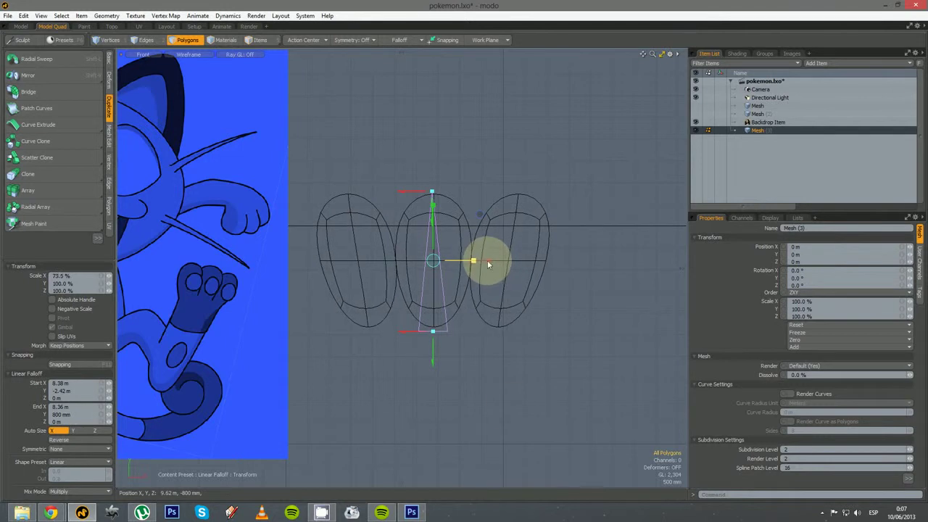
key(space)
click(405, 41)
click(404, 41)
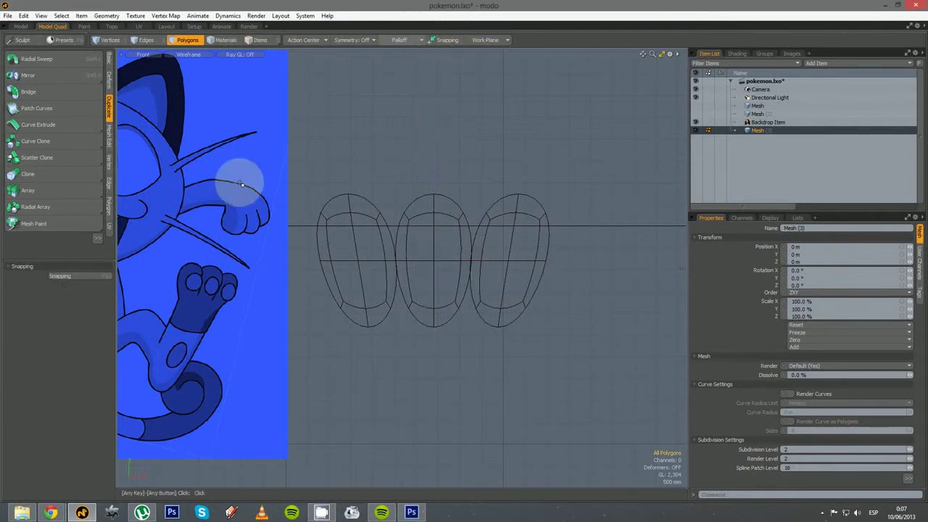
- Delete the polygons that close the lower ends of the three ellipsoids
mouse_move(368, 323)
mouse_down()
mouse_move(418, 346)
mouse_move(425, 314)
mouse_move(466, 335)
mouse_move(497, 327)
mouse_move(512, 384)
mouse_up()
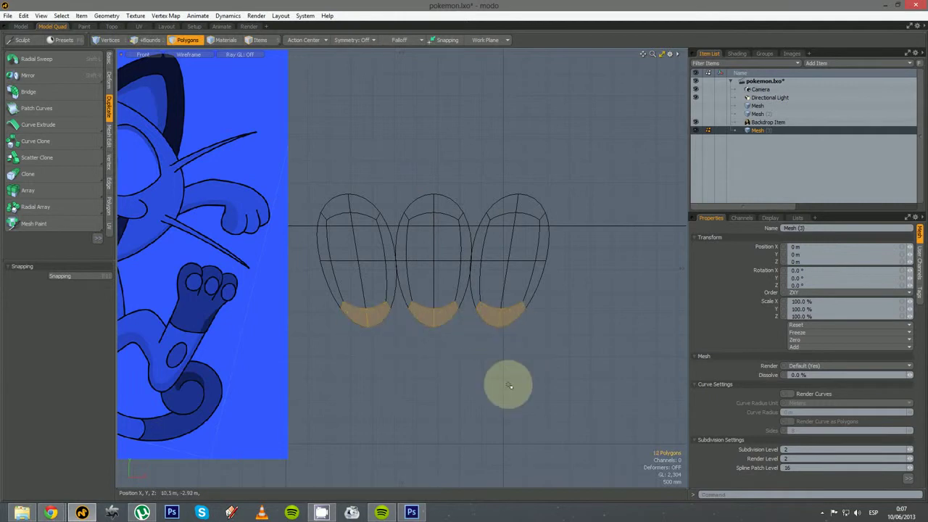
key(Delete)
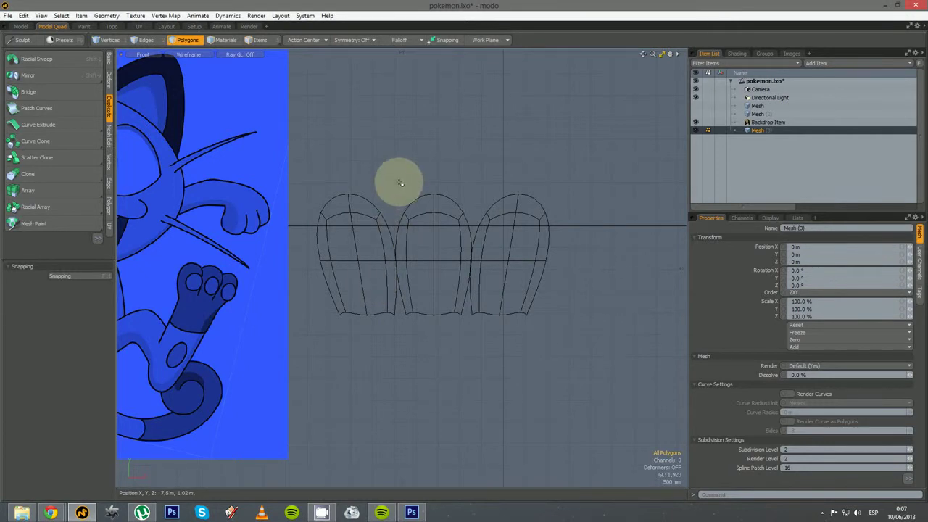
- Soft-move the outer digits' tips inward and their outer sides slightly outward, using a screen falloff of size 107
key(ctrl+t)
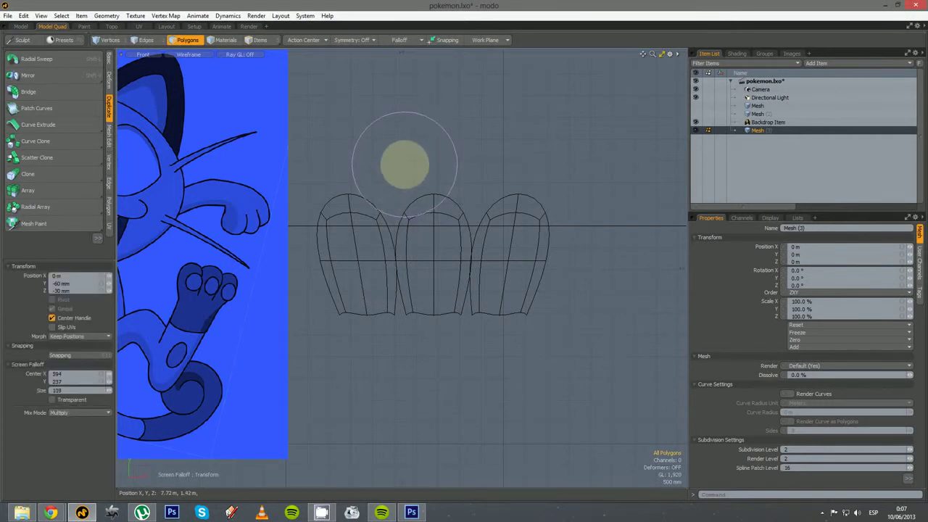
click(332, 182)
drag(344, 183, 379, 198)
click(528, 177)
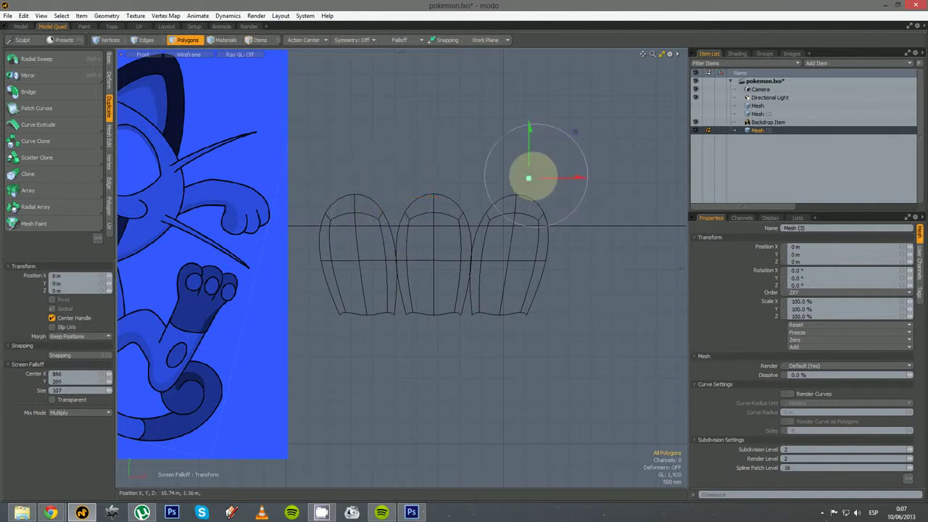
drag(539, 175, 480, 191)
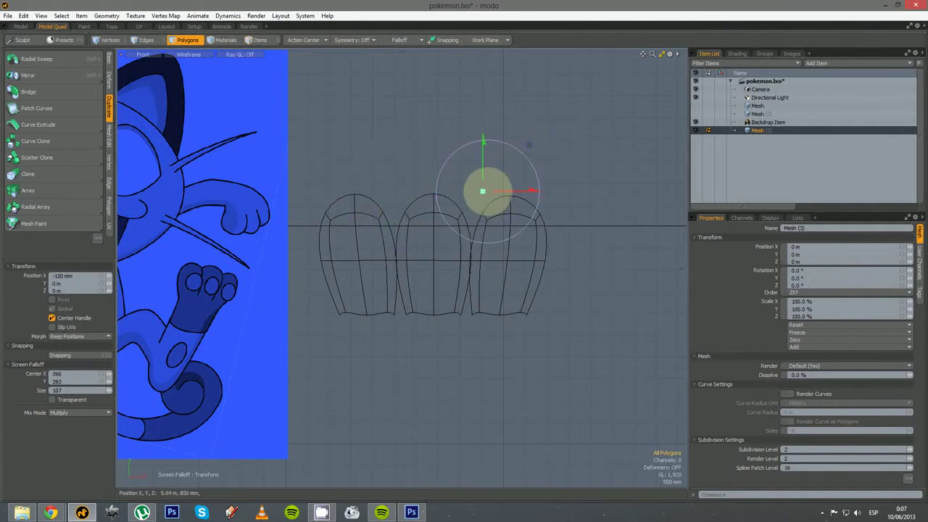
click(310, 266)
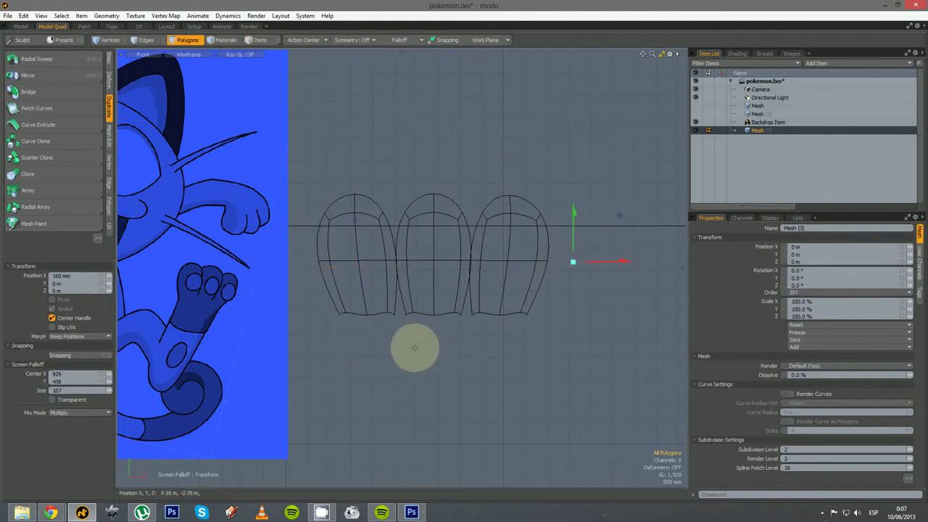
key(space)
- Flatten the open lower edges of all three digits by scaling them to 0% in Y on the unsubdivided mesh, and restore subdivision
key(Tab)
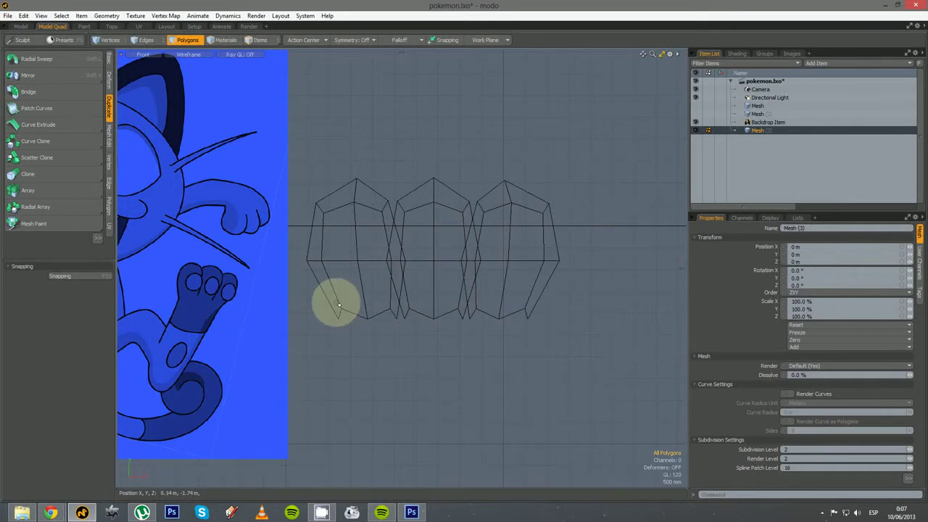
key(2)
drag(315, 290, 594, 387)
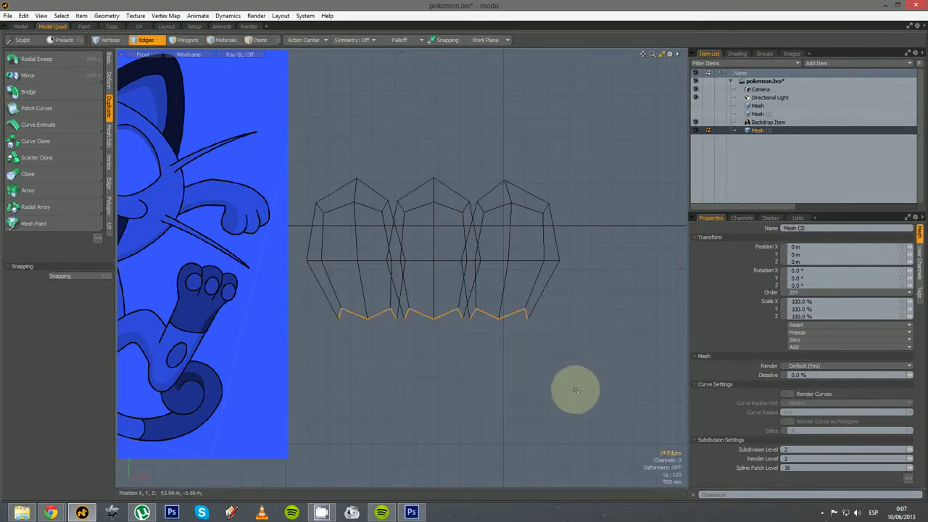
key(r)
drag(434, 263, 432, 314)
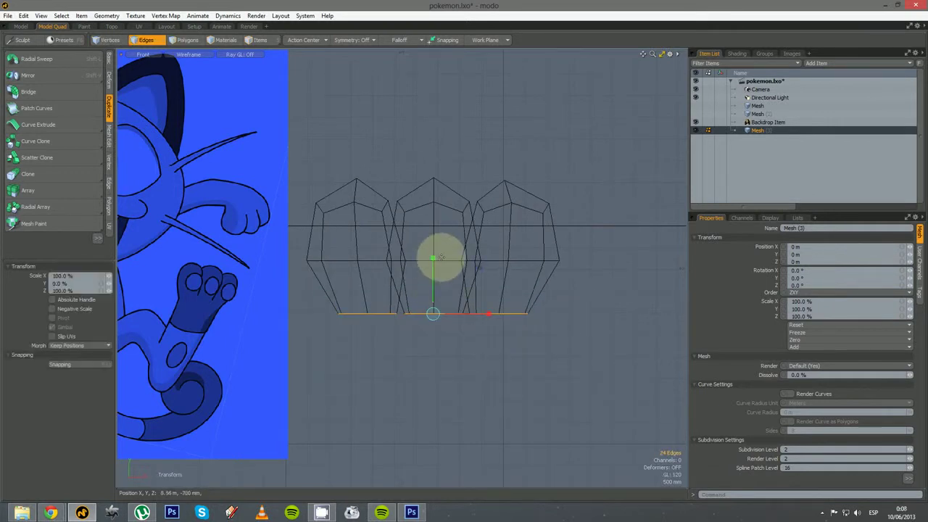
key(q)
click(382, 354)
key(Tab)
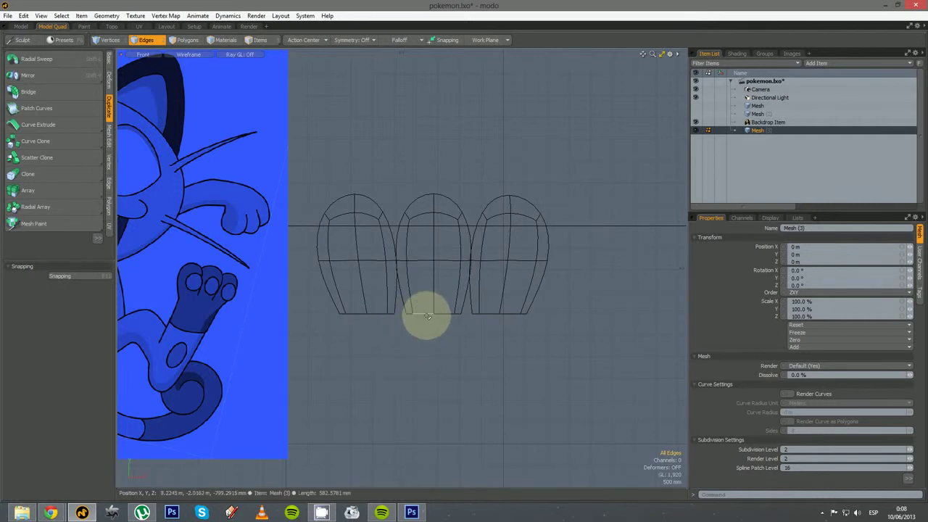
- Try to close the lower gap between the first two digits by moving their facing end edges together, the middle digit's about -160 mm along X
scroll(405, 319, up, 2)
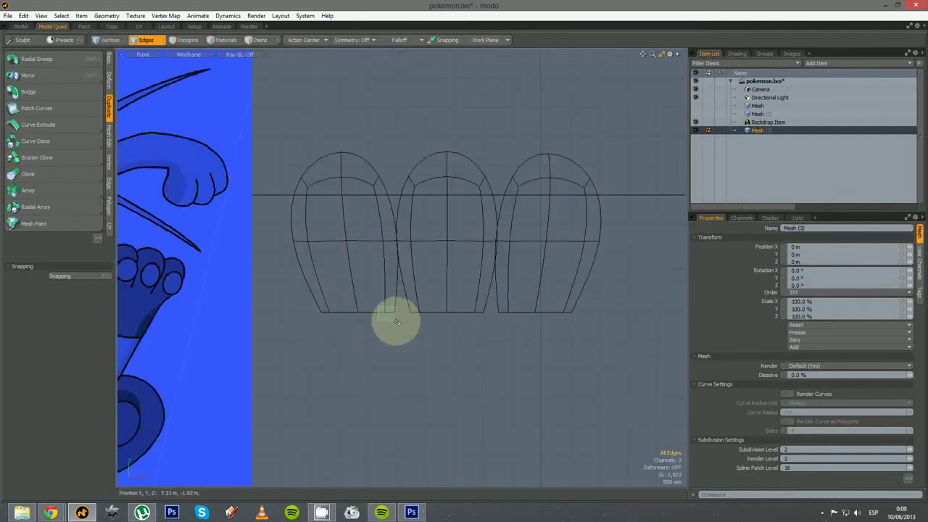
key(w)
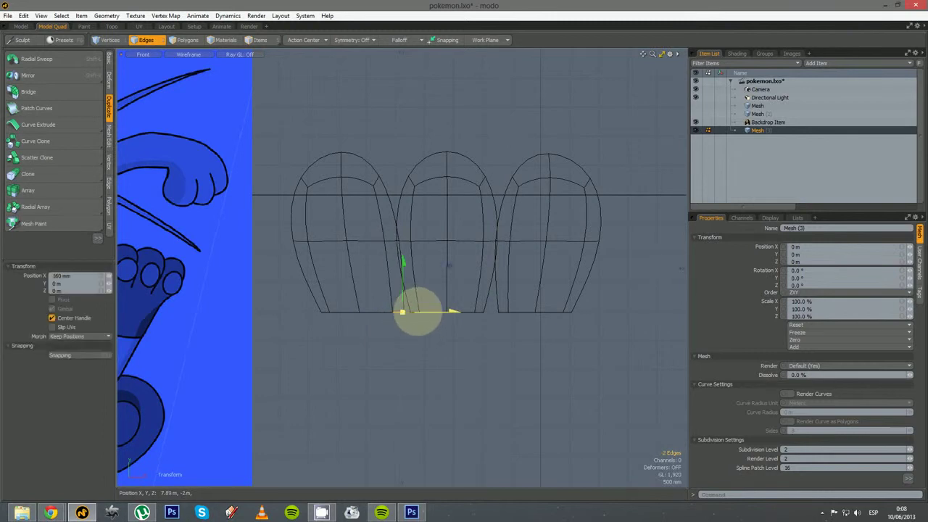
key(q)
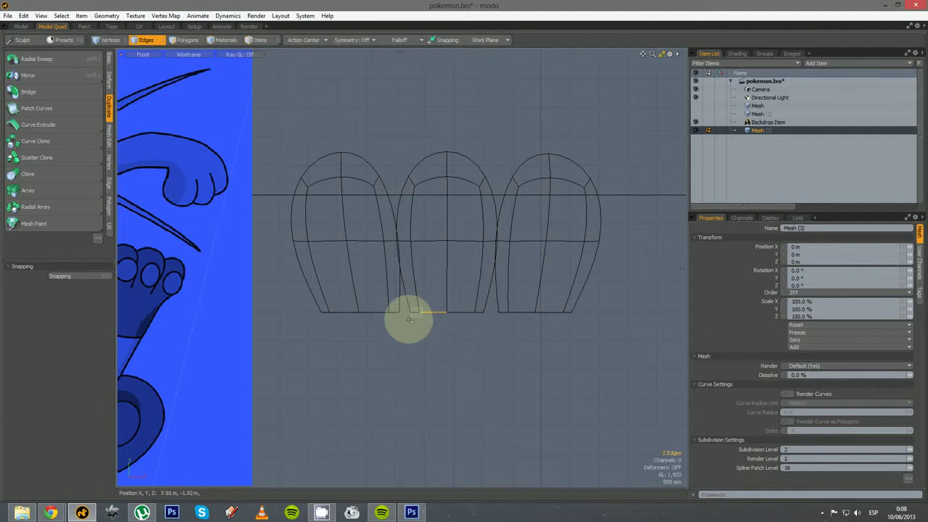
key(w)
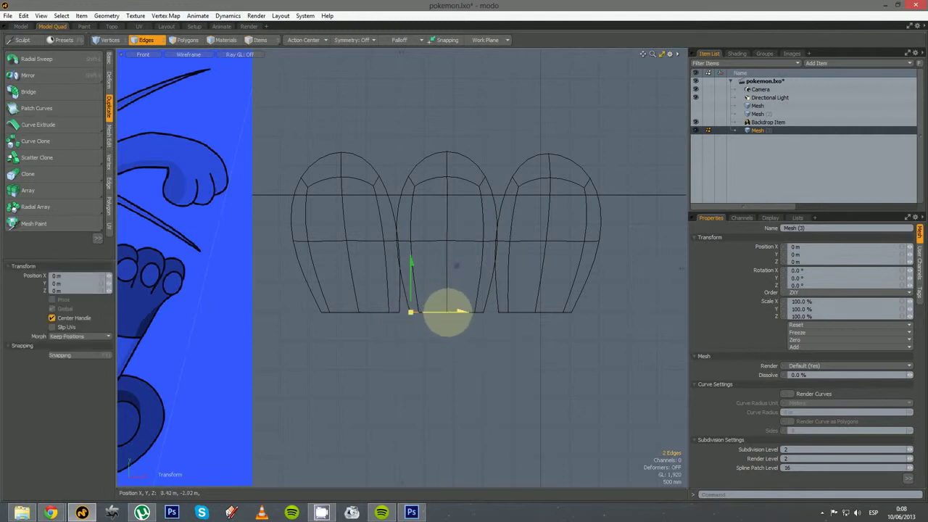
drag(448, 312, 440, 312)
key(space)
click(426, 349)
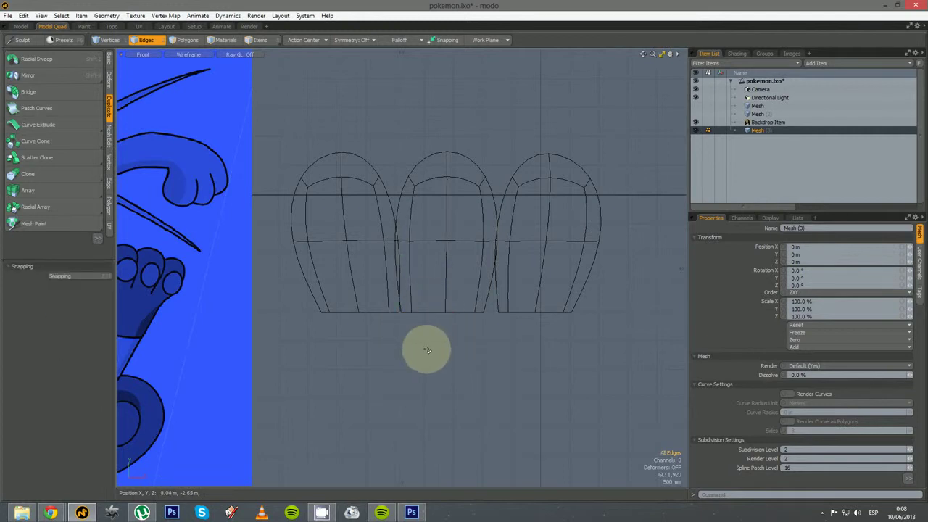
- Undo both edge moves at the lower ends of the first and middle digits
key(ctrl+z)
key(ctrl+z)
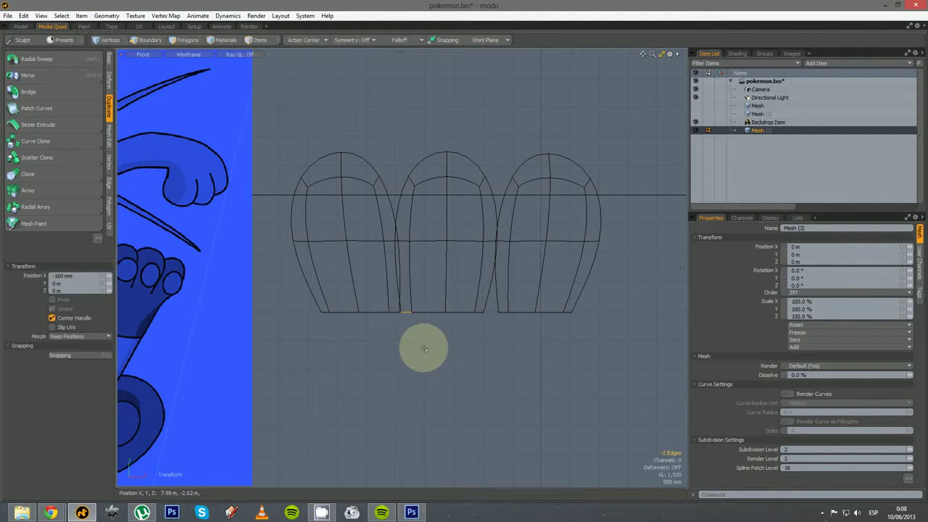
key(space)
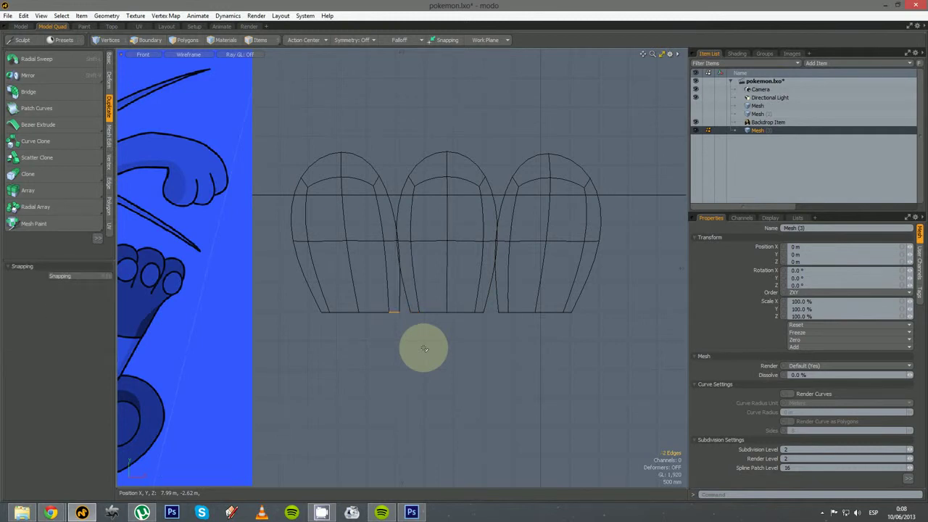
key(w)
key(space)
key(Tab)
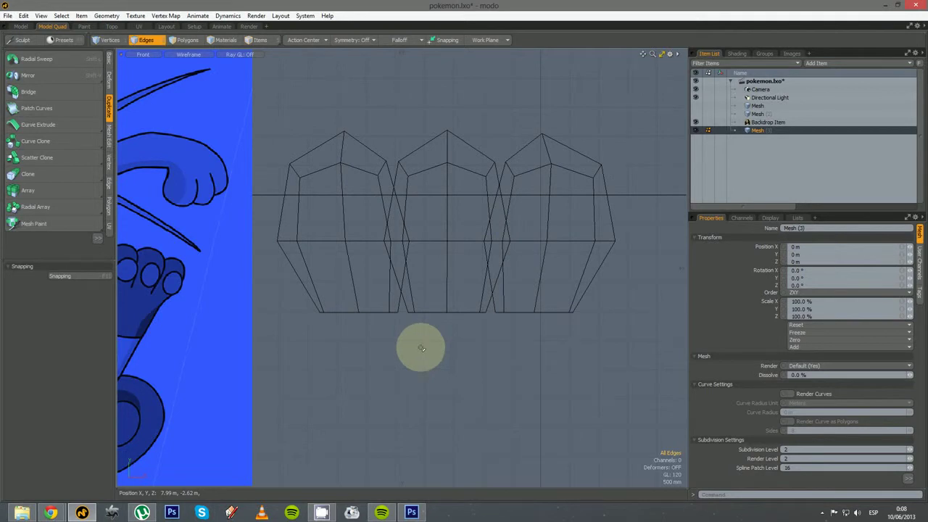
key(Tab)
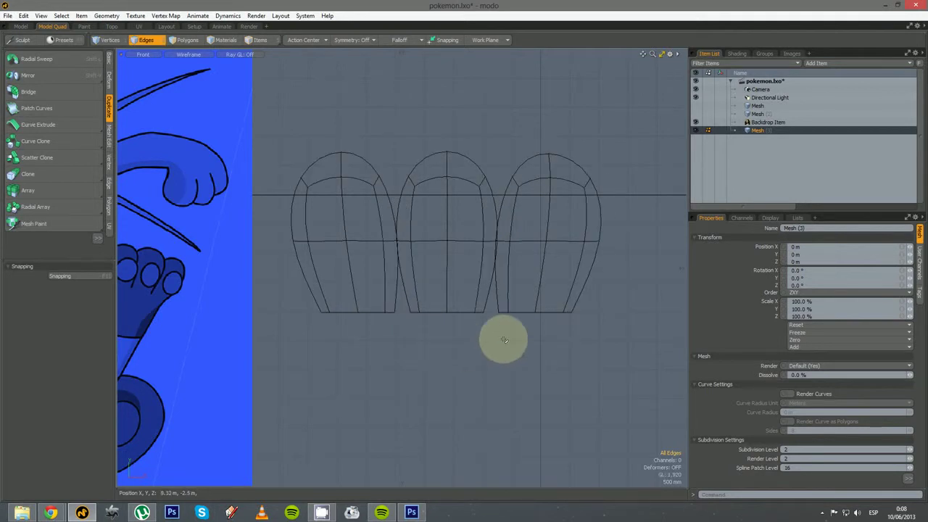
- Rotate the three digits a quarter turn about X in the left view so that they lie horizontally
key(ctrl+space)
click(450, 322)
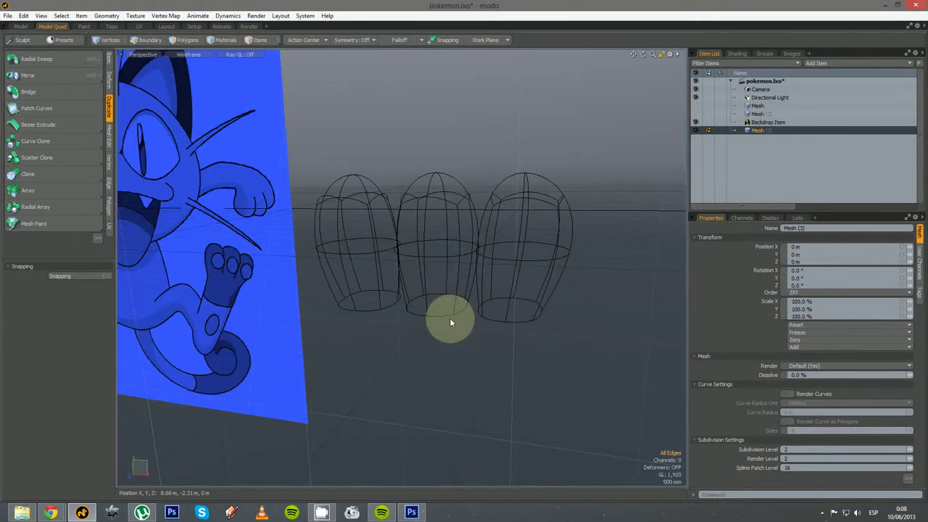
key(ctrl+space)
click(430, 319)
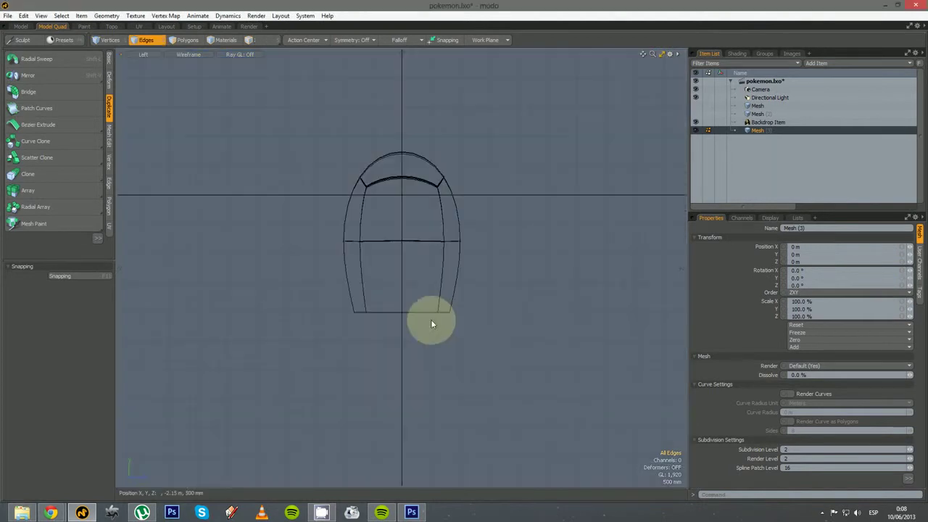
key(2)
key(y)
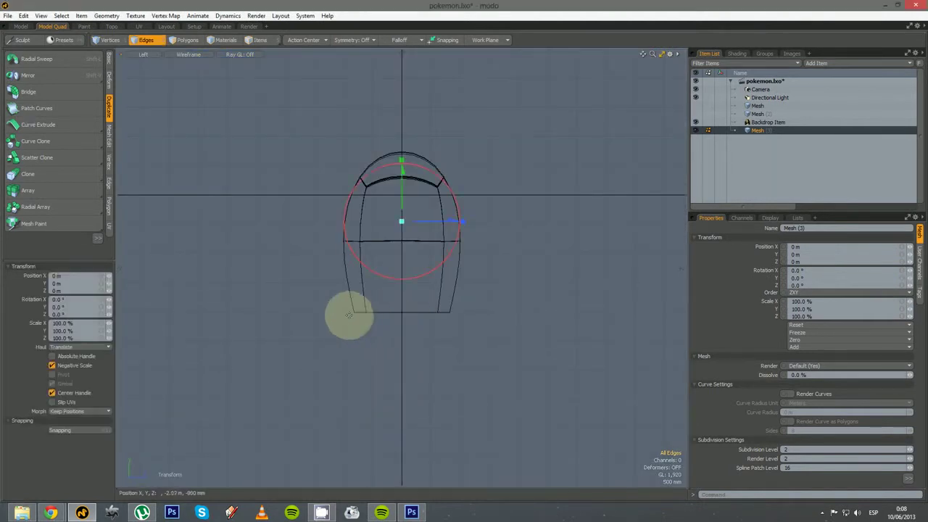
drag(410, 278, 410, 326)
key(space)
alt+shift+drag(322, 250, 321, 306)
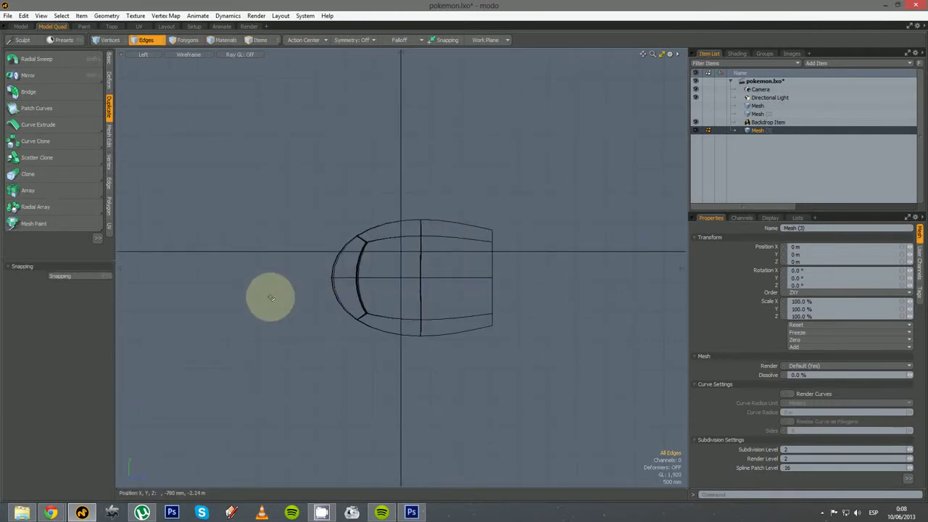
- Raise the upper front of the digits and lower their upper side slightly behind it, using a screen-falloff Soft Move of size 124
key(ctrl+t)
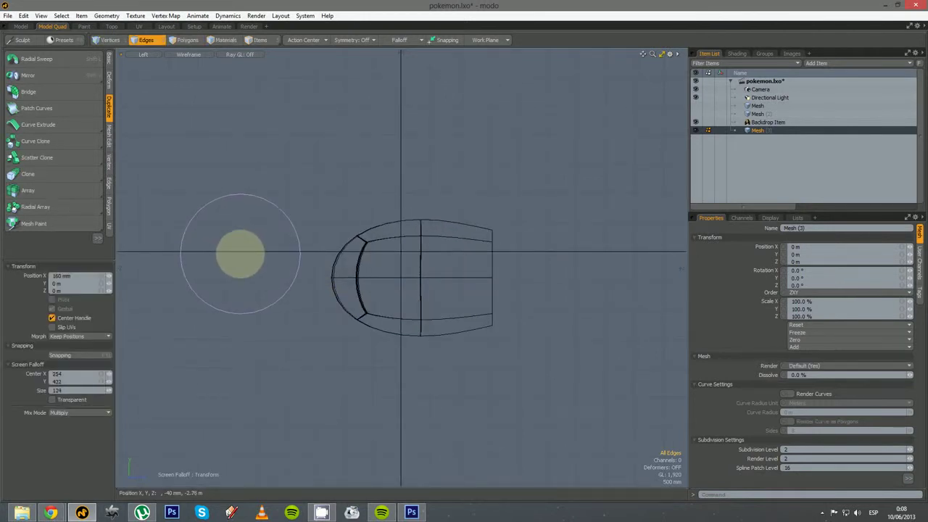
drag(352, 229, 344, 191)
drag(453, 211, 451, 214)
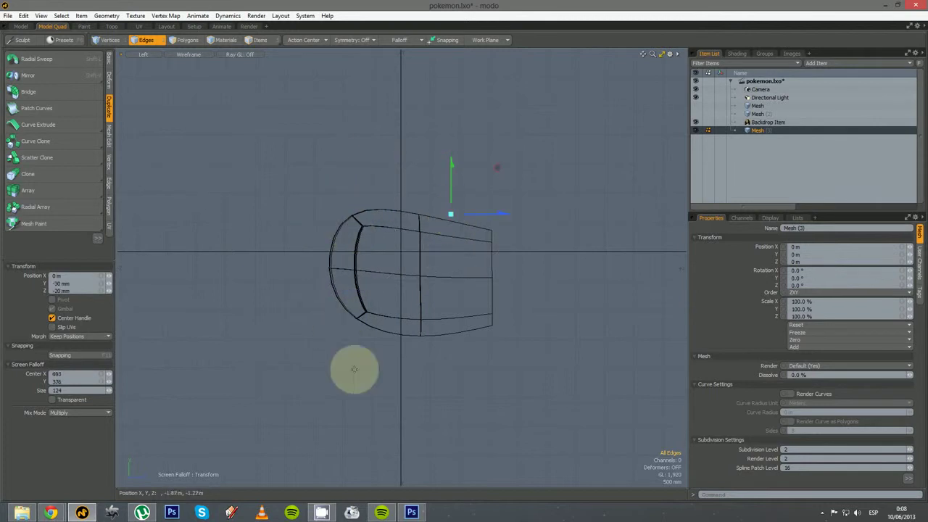
key(space)
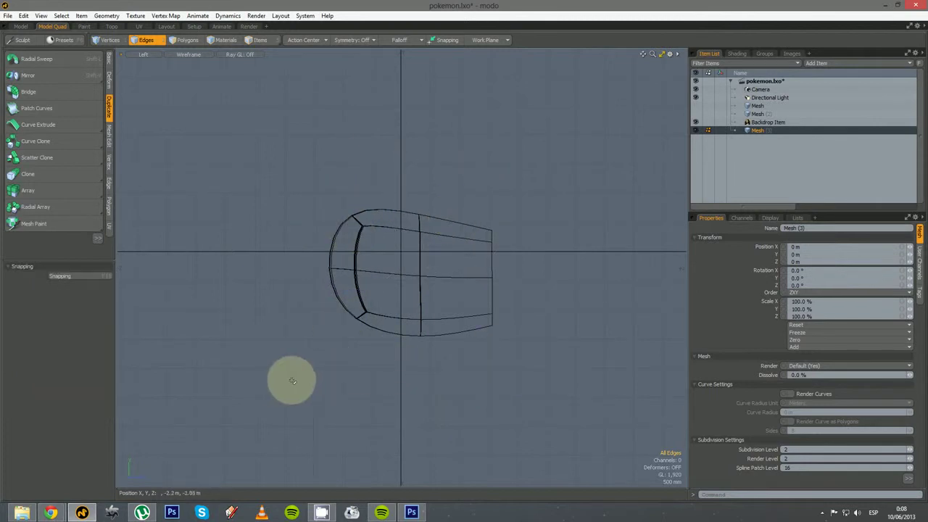
- Try to scale the selected edges at the digits' open end vertically about their lower side
key(ctrl+space)
click(311, 367)
alt+drag(431, 275, 453, 272)
right_drag(514, 221, 449, 369)
key(ctrl+space)
click(394, 366)
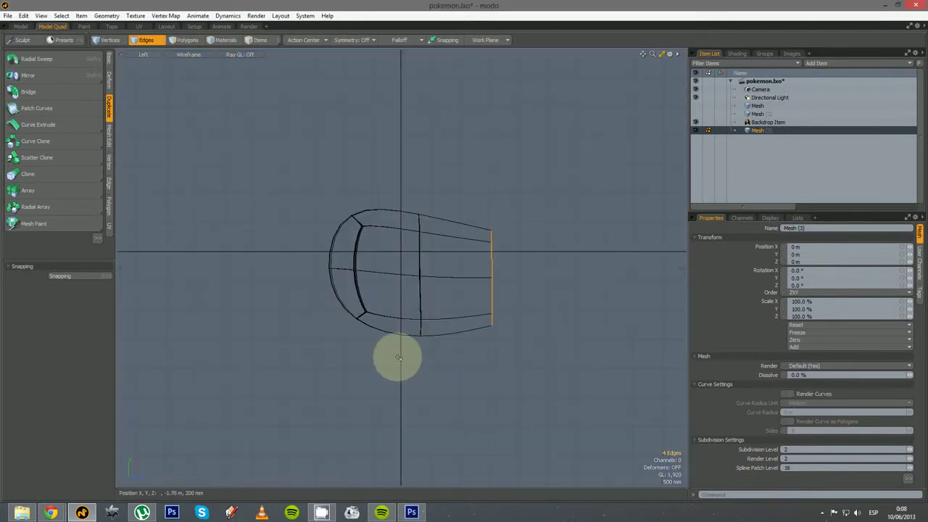
right_drag(553, 192, 467, 386)
key(w)
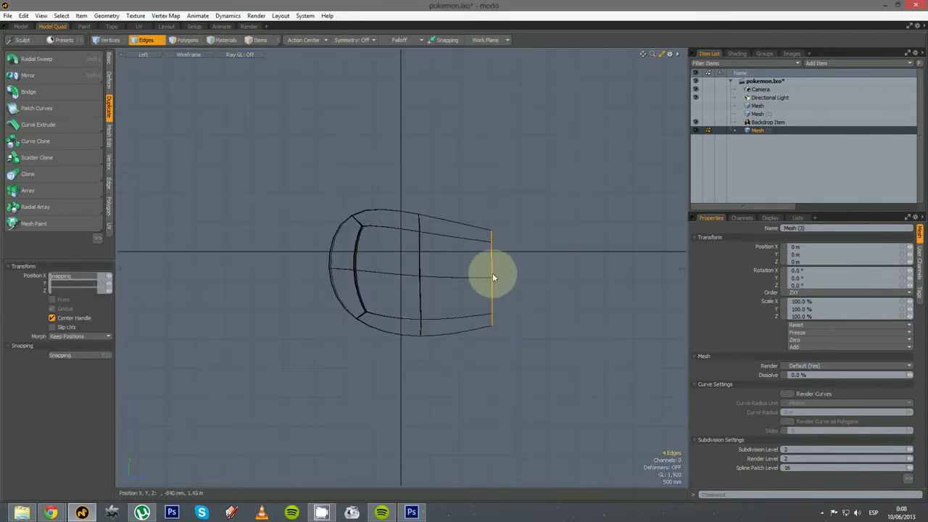
key(r)
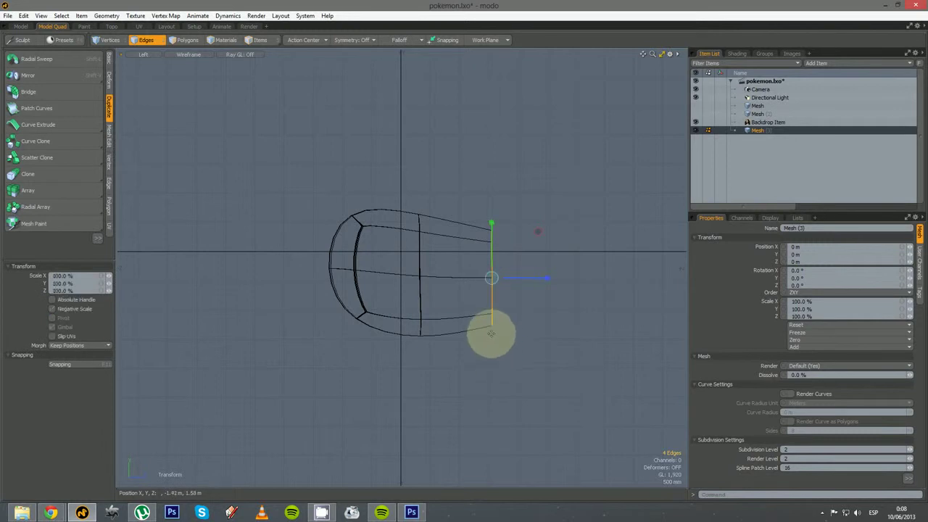
drag(490, 326, 491, 258)
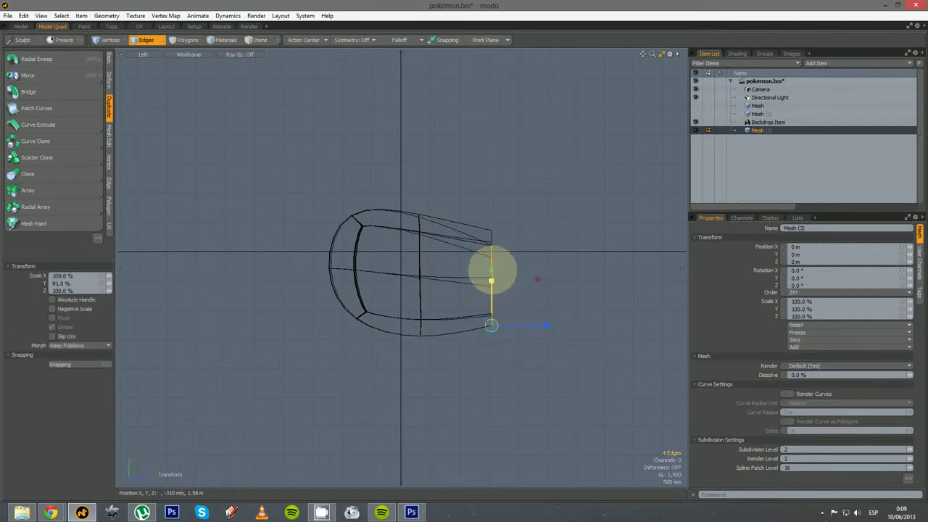
key(space)
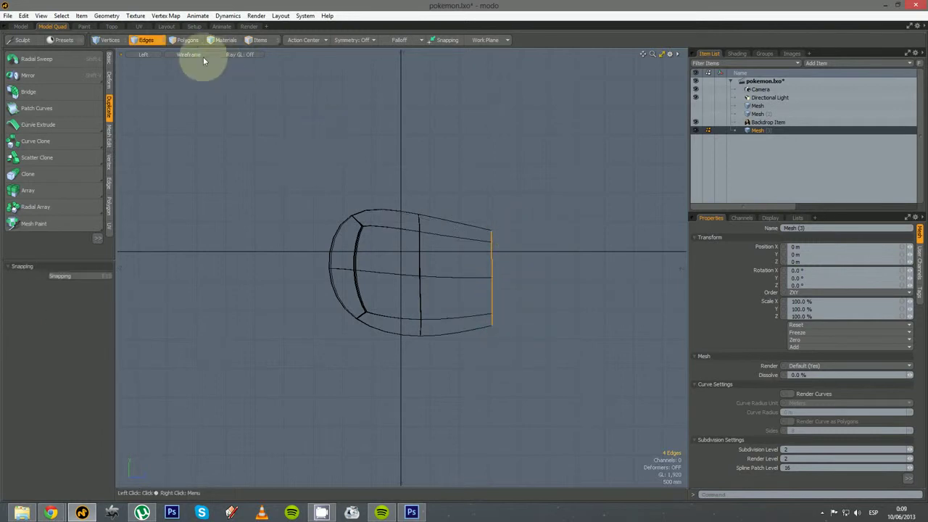
- Scale the open end edges of all three digits to roughly 80% in Y about their lower side, and clear the selection
drag(531, 328, 457, 407)
drag(552, 194, 469, 404)
key(r)
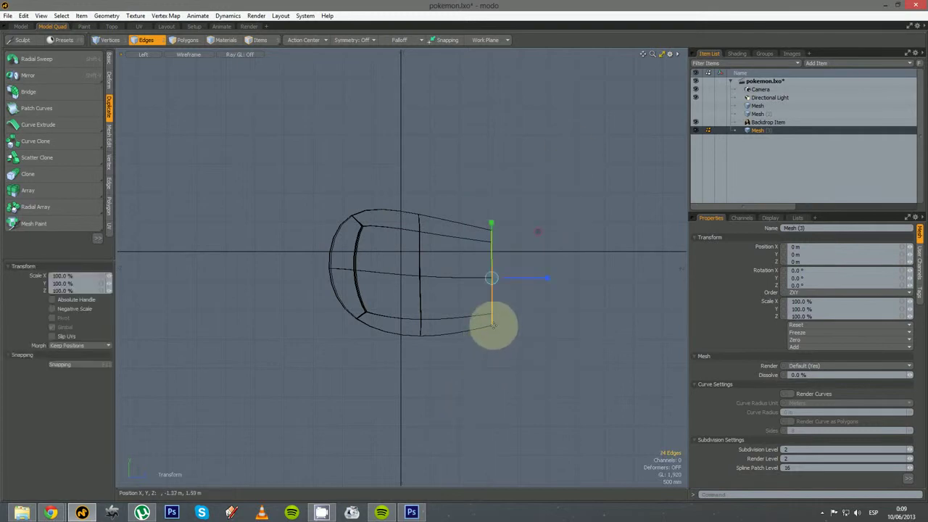
click(492, 326)
drag(494, 274, 494, 270)
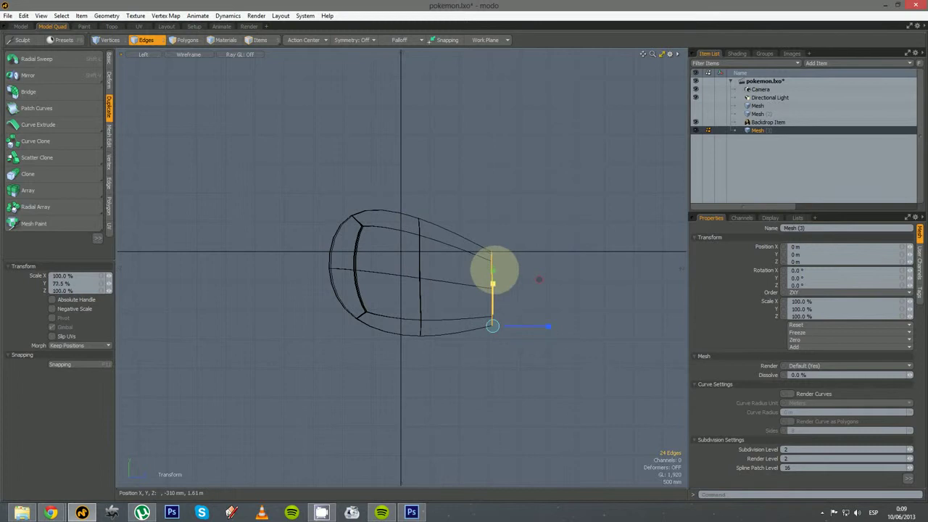
key(q)
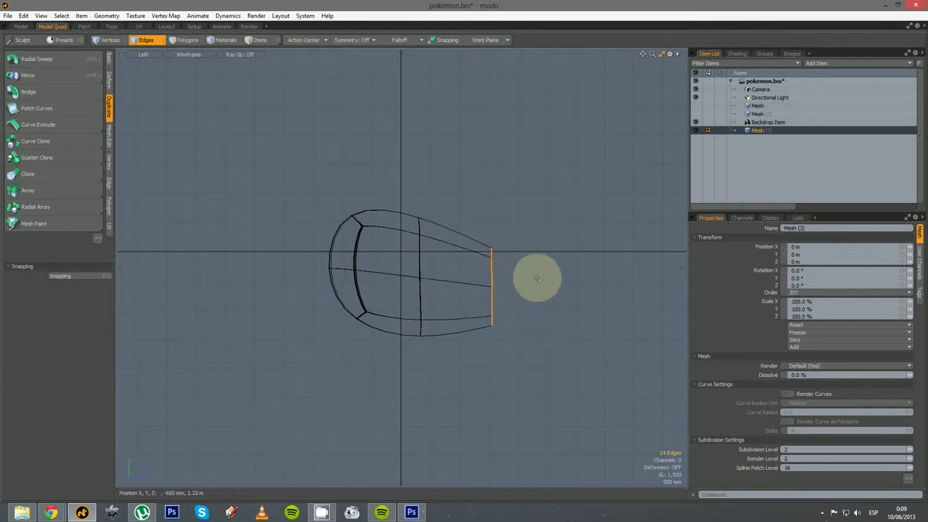
click(543, 269)
- Show the three digits in the perspective view as an unsubdivided mesh with Gooch Tone Shading
key(ctrl+space)
click(522, 287)
alt+drag(528, 297, 429, 348)
key(2)
key(Tab)
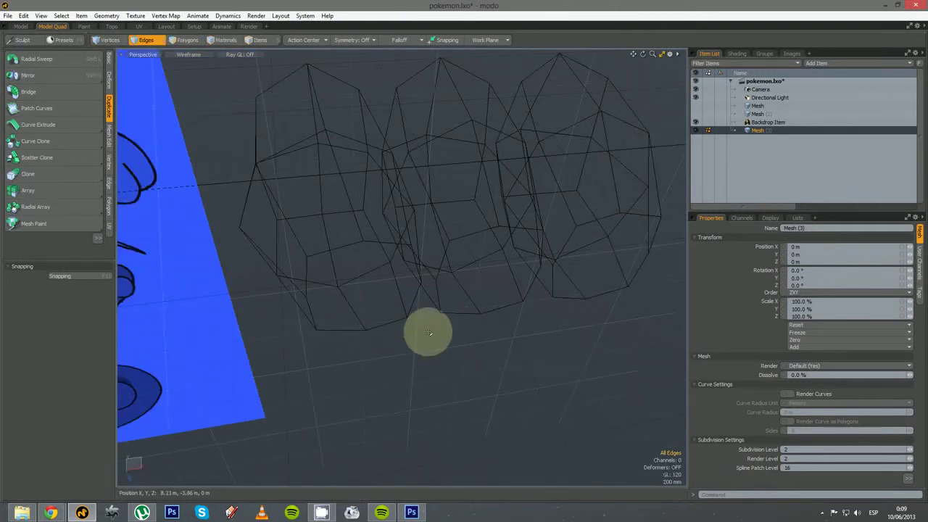
click(212, 56)
click(206, 106)
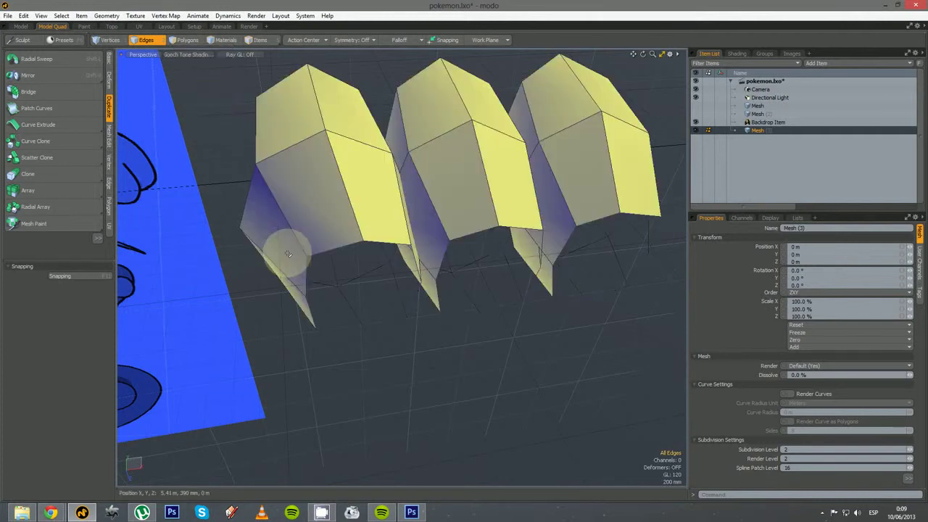
- Bridge the two pairs of facing edges between the first and middle digits at their open ends
mouse_move(288, 253)
alt+mouse_down()
mouse_move(398, 315)
mouse_move(384, 275)
mouse_move(384, 228)
alt+mouse_up()
click(396, 274)
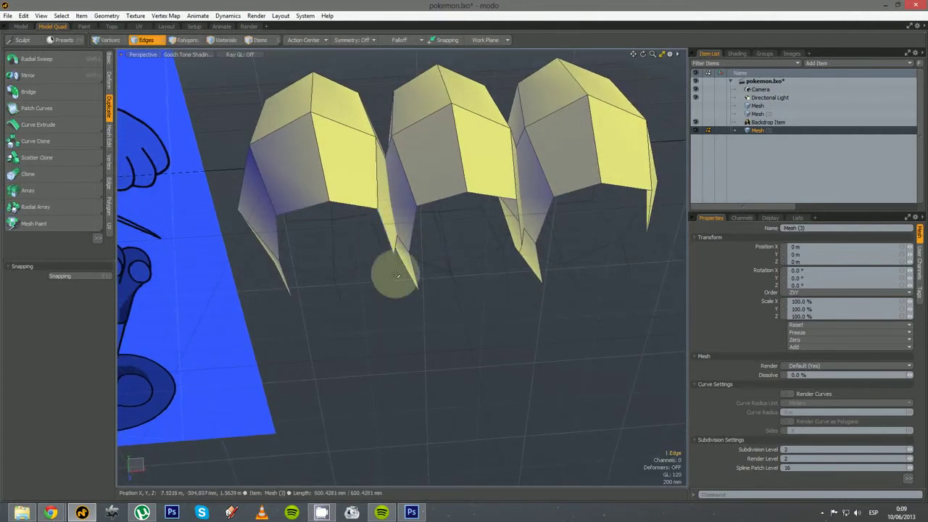
alt+drag(389, 289, 392, 278)
shift+click(411, 273)
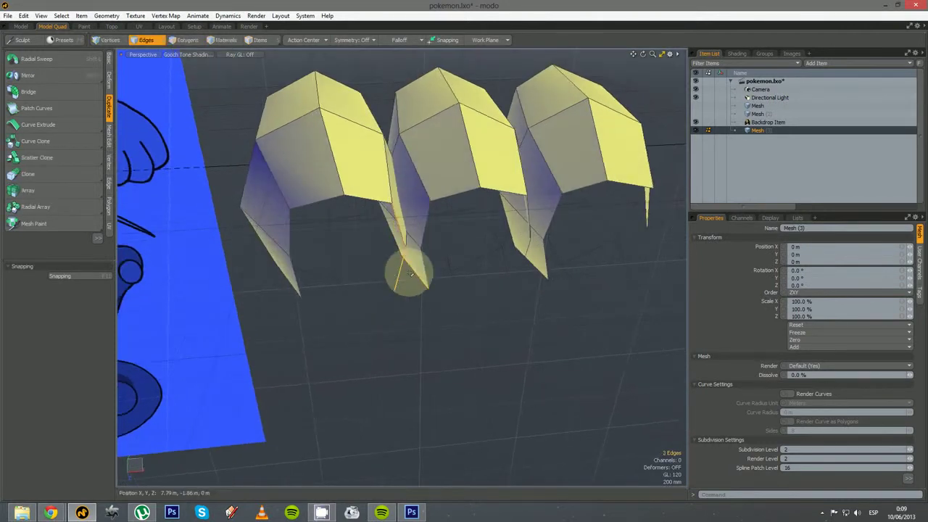
right_click(426, 230)
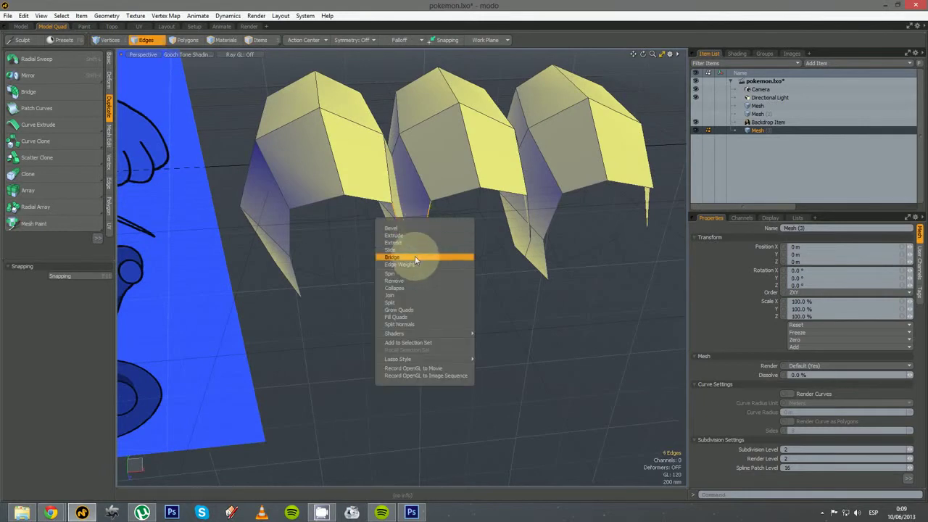
click(415, 258)
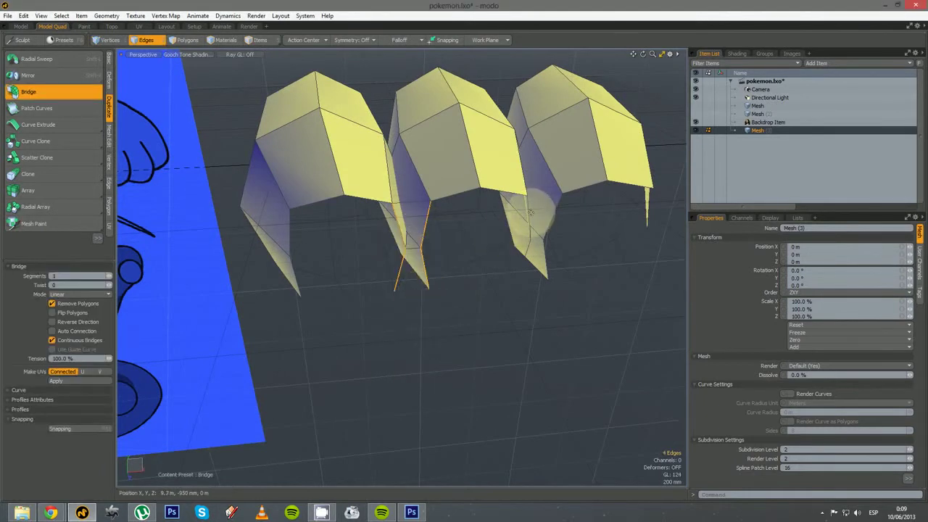
key(space)
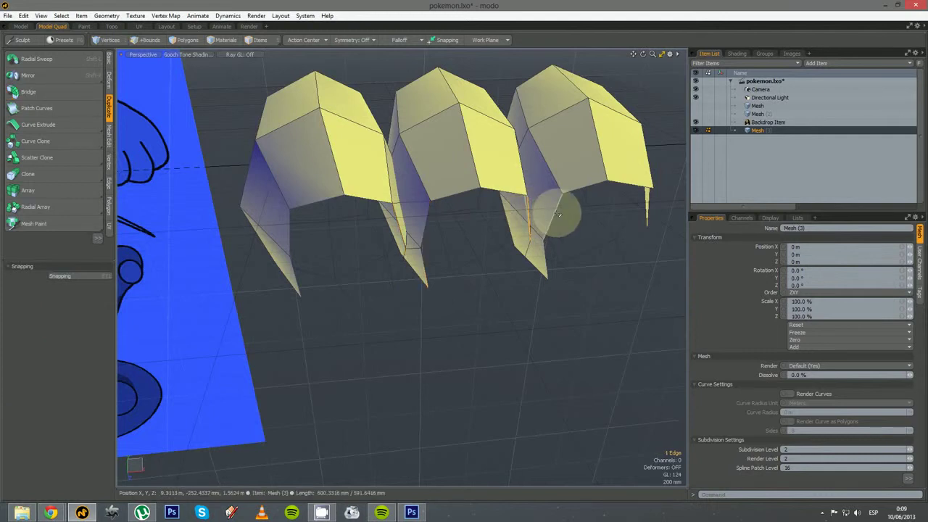
- Bridge the facing open-end edges between the middle and third digits, and check the joined mesh with subdivision on
shift+click(559, 214)
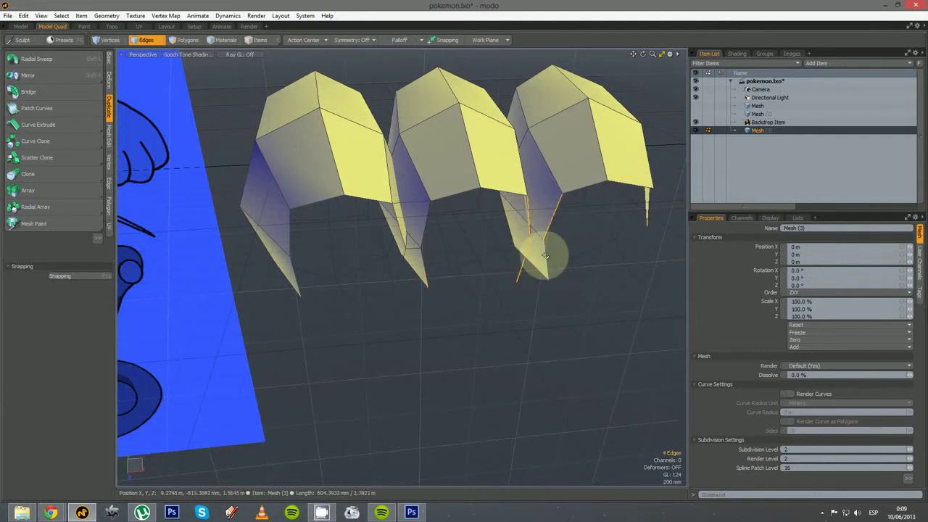
right_click(544, 253)
click(529, 285)
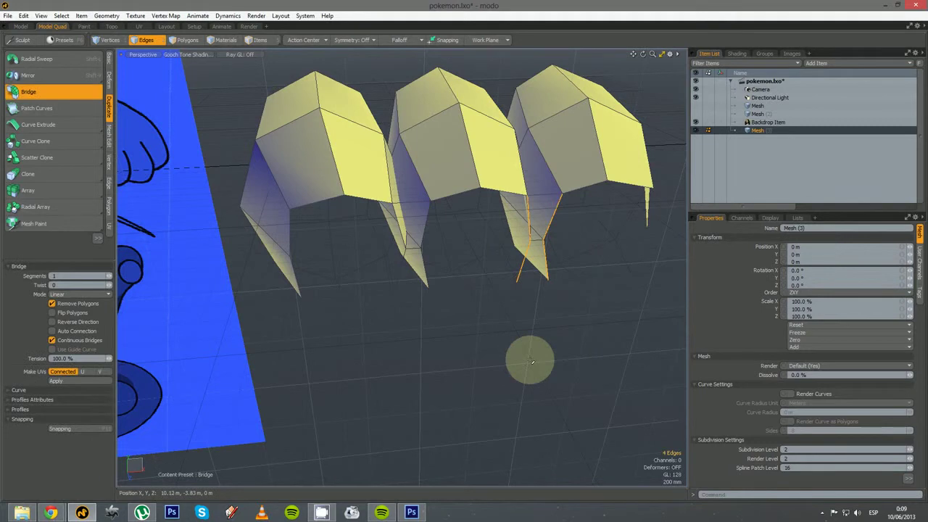
key(Escape)
alt+drag(417, 234, 374, 403)
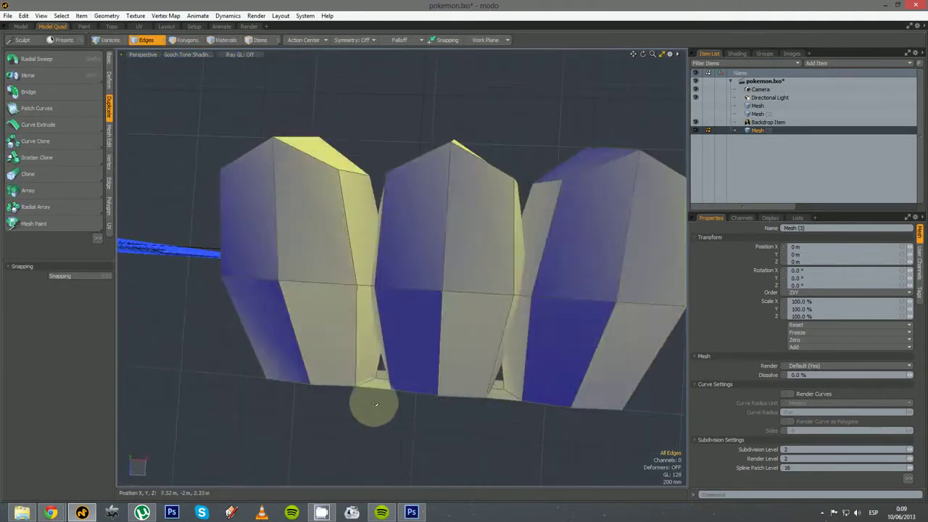
key(Tab)
alt+drag(431, 403, 510, 234)
key(Tab)
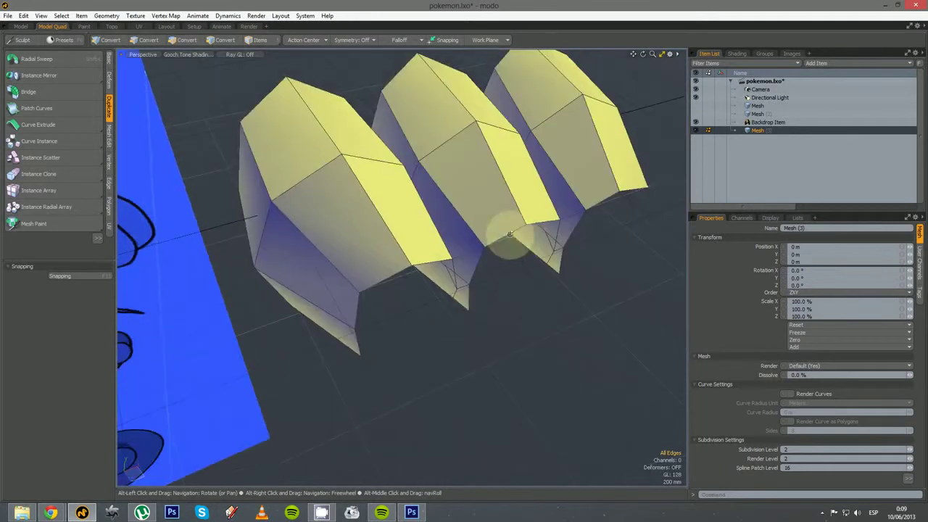
- Select the open boundary loop around the joined digits and extend its edges about 5.5 m in Z with Edge Extend
double_click(427, 333)
alt+drag(497, 348, 300, 283)
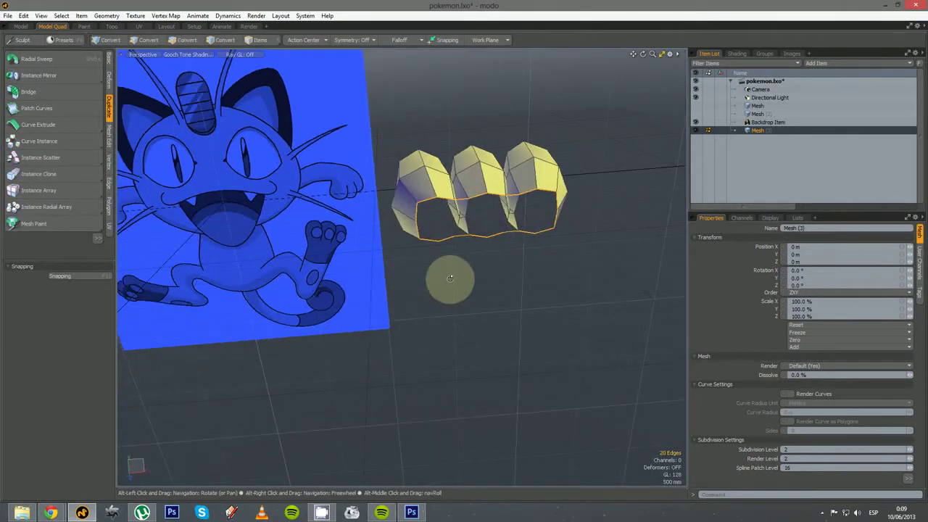
alt+drag(472, 238, 448, 377)
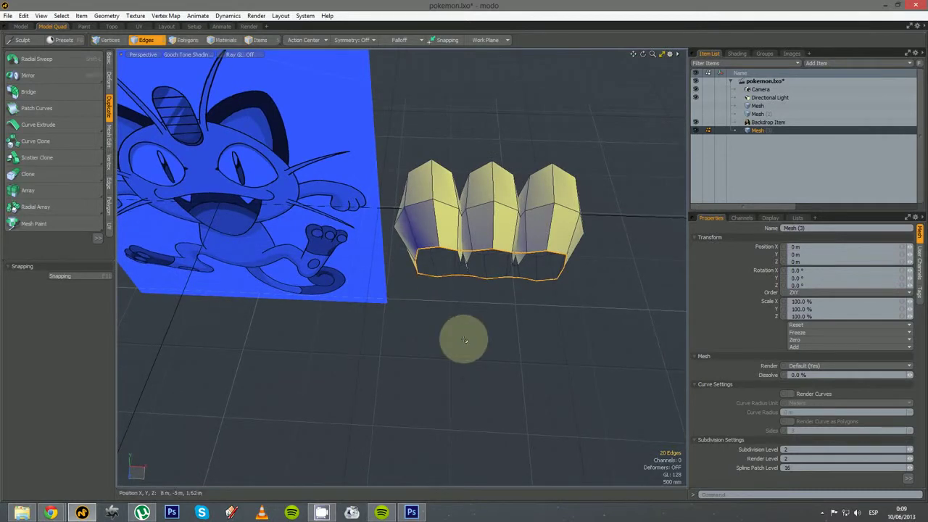
key(shift+x)
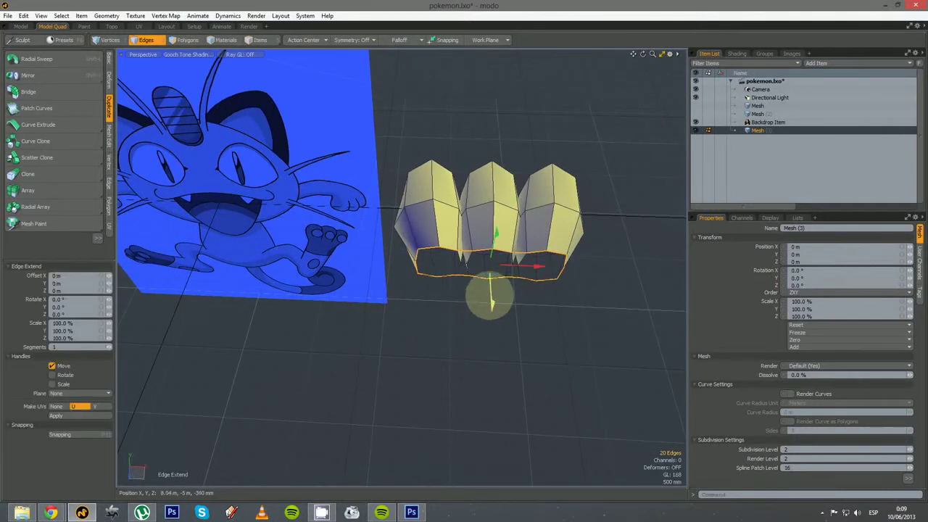
drag(491, 300, 656, 296)
alt+shift+drag(588, 329, 451, 356)
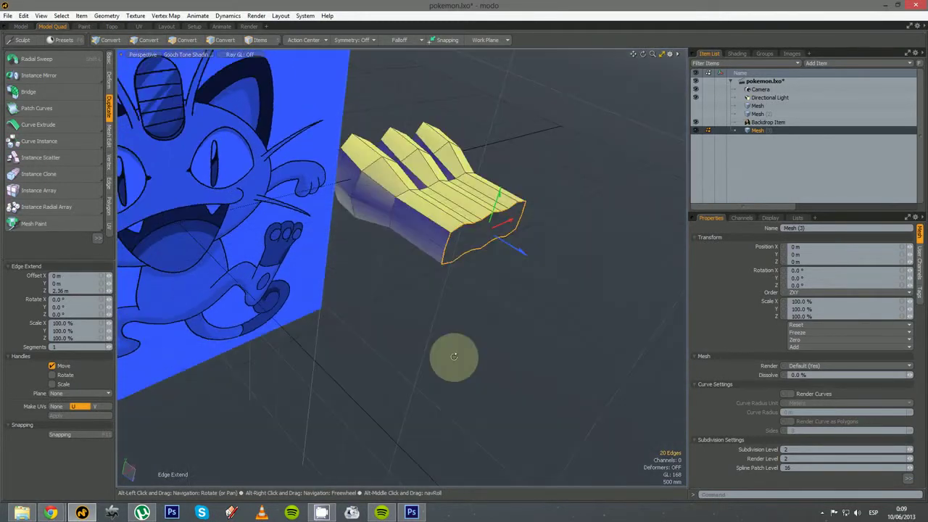
drag(523, 252, 609, 304)
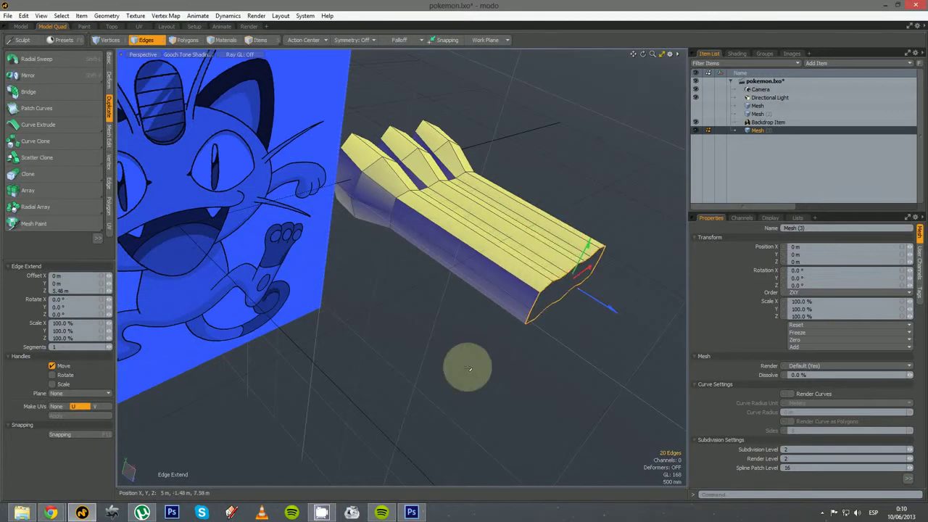
key(space)
- Deselect the side edges of the extended opening and bridge its upper and lower edge rows to cap the end
alt+drag(440, 337, 377, 356)
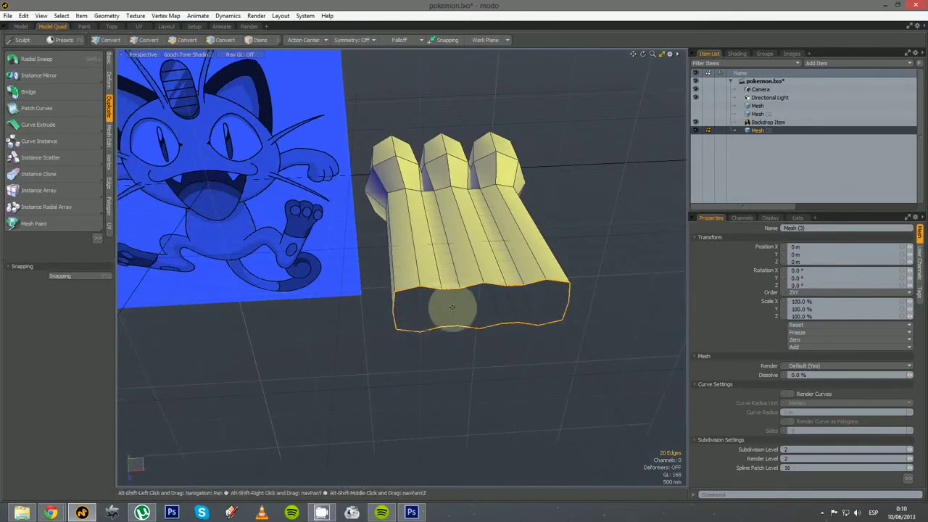
alt+drag(494, 240, 491, 273)
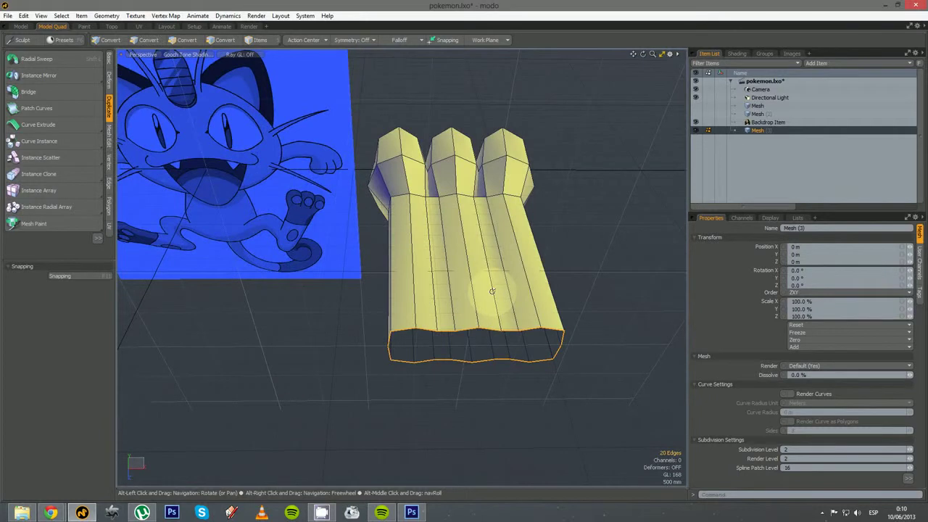
alt+drag(442, 360, 438, 279)
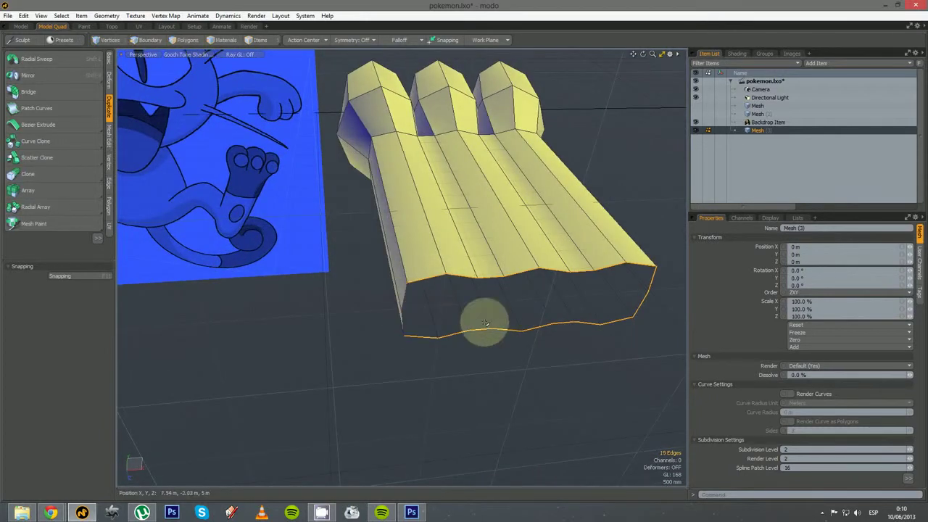
ctrl+click(641, 305)
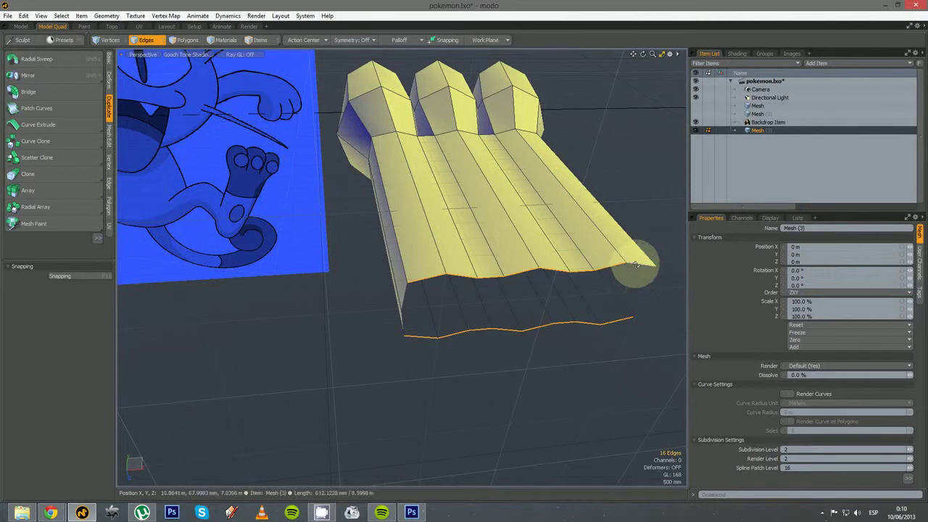
right_click(636, 265)
click(615, 293)
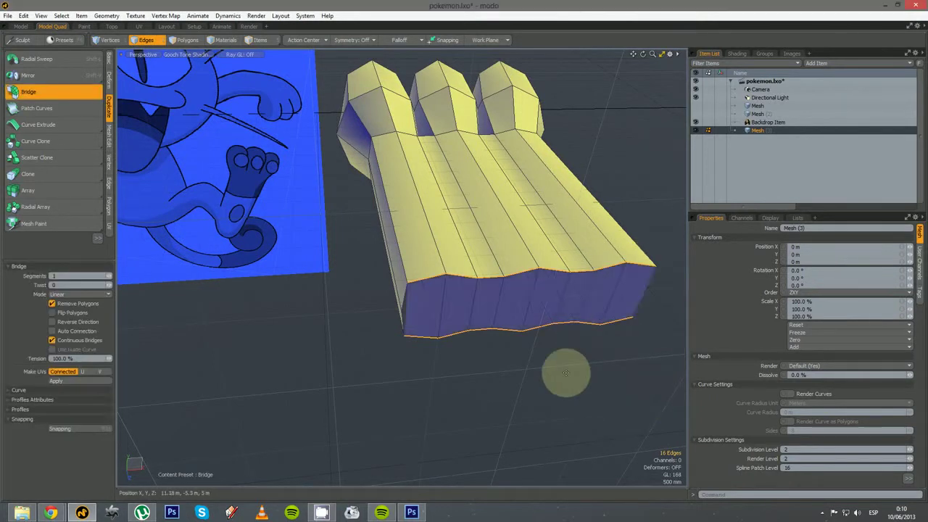
key(space)
- Add a single horizontal loop slice halfway up the end cap
click(443, 314)
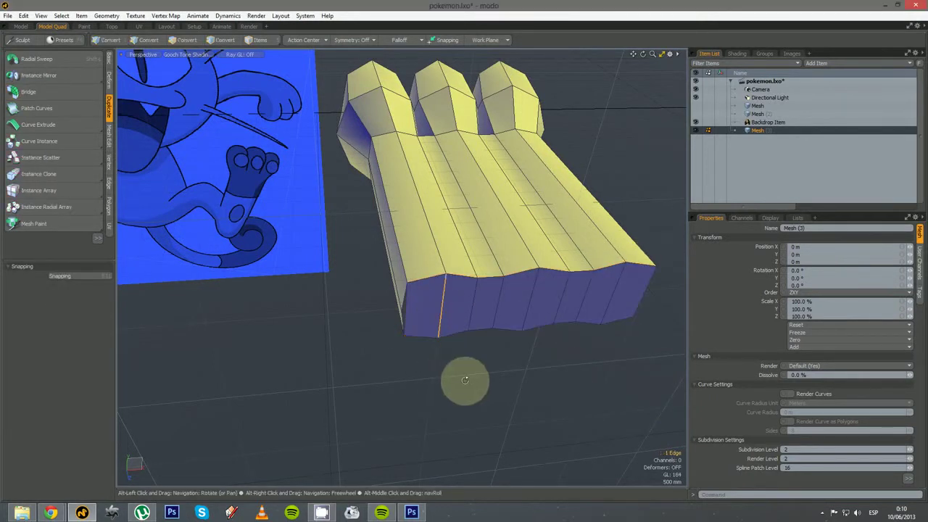
key(alt+c)
drag(464, 364, 458, 252)
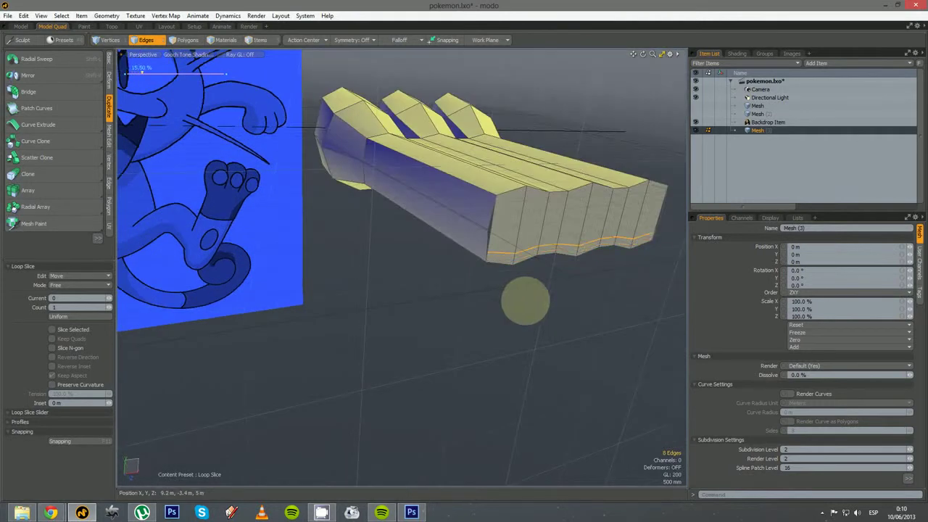
key(space)
- Merge the neighbouring mid-height vertices on each side of the end cap with Join Averaged
key(space)
key(space)
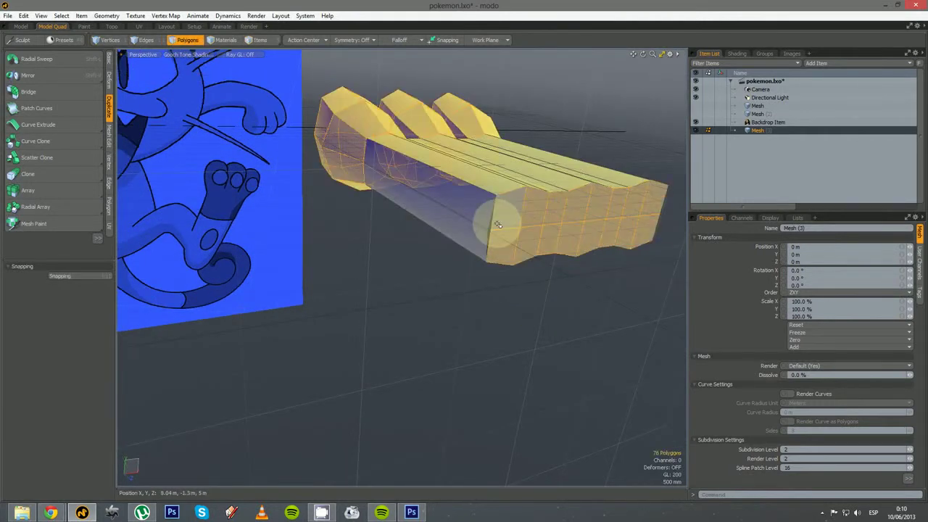
click(110, 164)
click(65, 205)
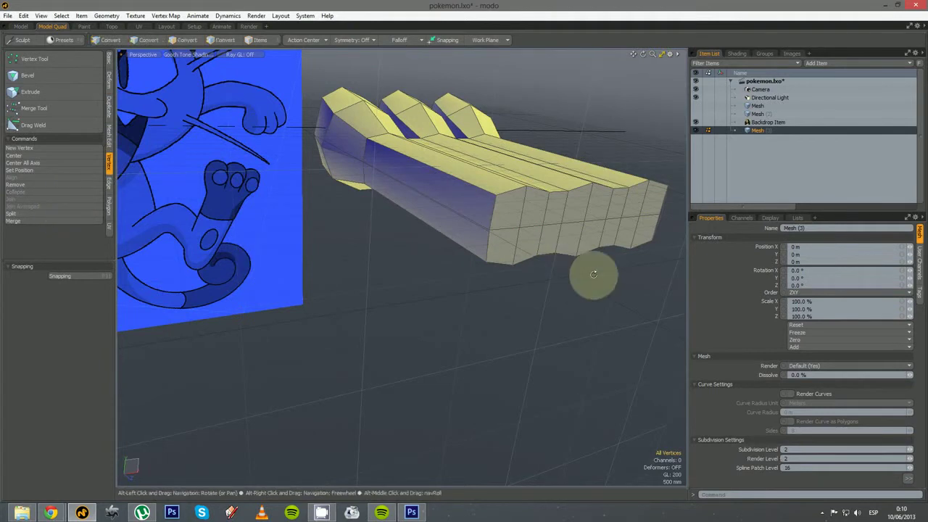
alt+drag(593, 274, 406, 300)
click(427, 298)
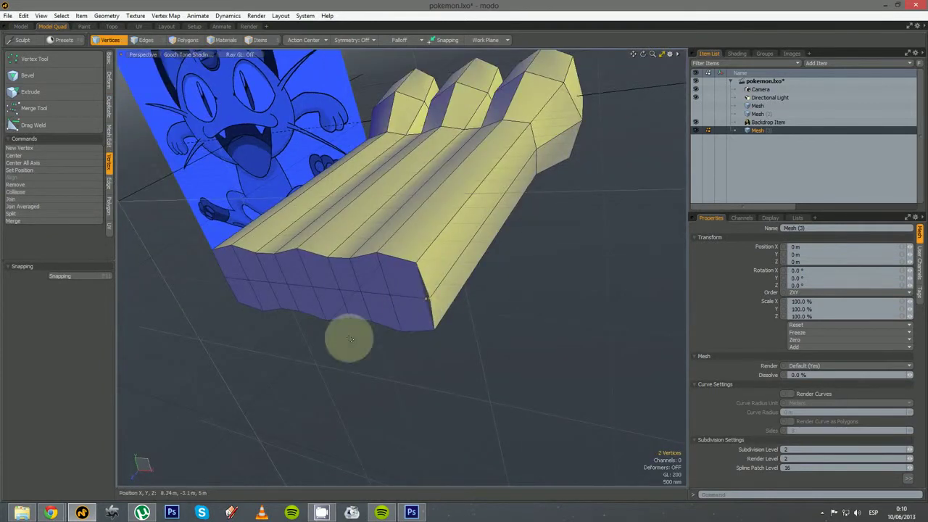
click(43, 208)
alt+drag(311, 296, 382, 323)
- Select all end-cap vertices in the top view and pull them along Z with a radial falloff sized 2.5 m in X and 4.8 m in Z
key(ctrl+space)
click(383, 297)
scroll(469, 339, down, 3)
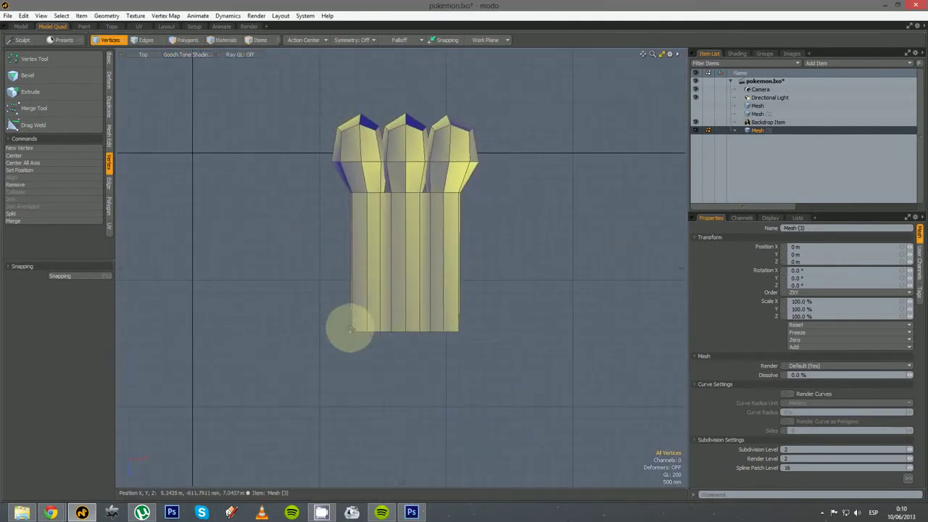
right_drag(331, 307, 517, 399)
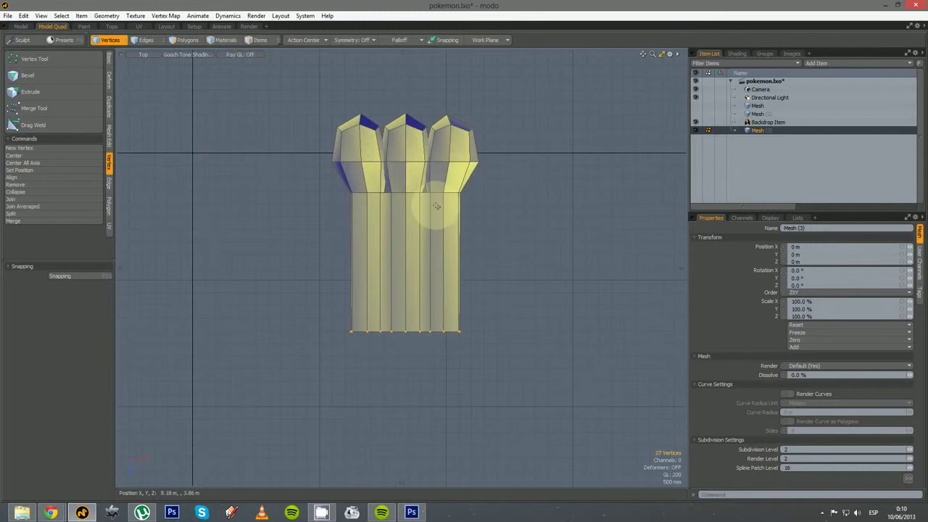
click(406, 40)
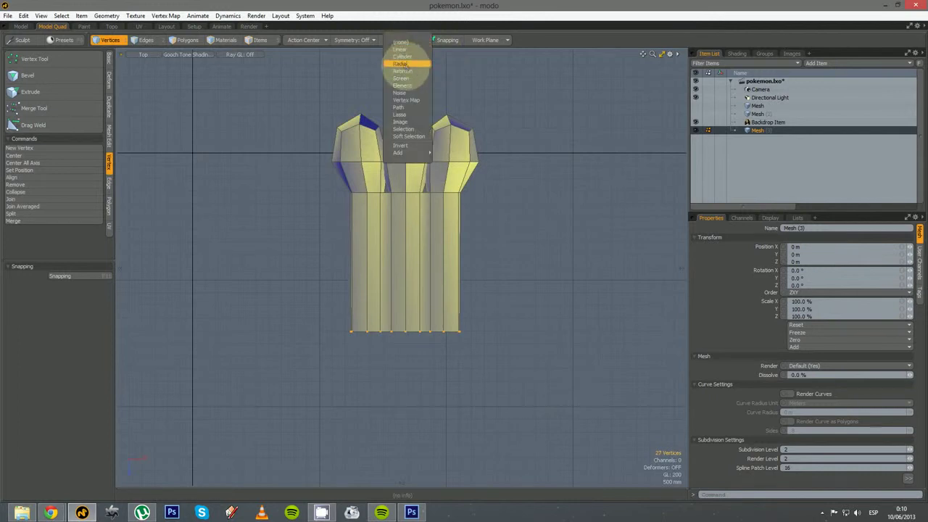
click(400, 64)
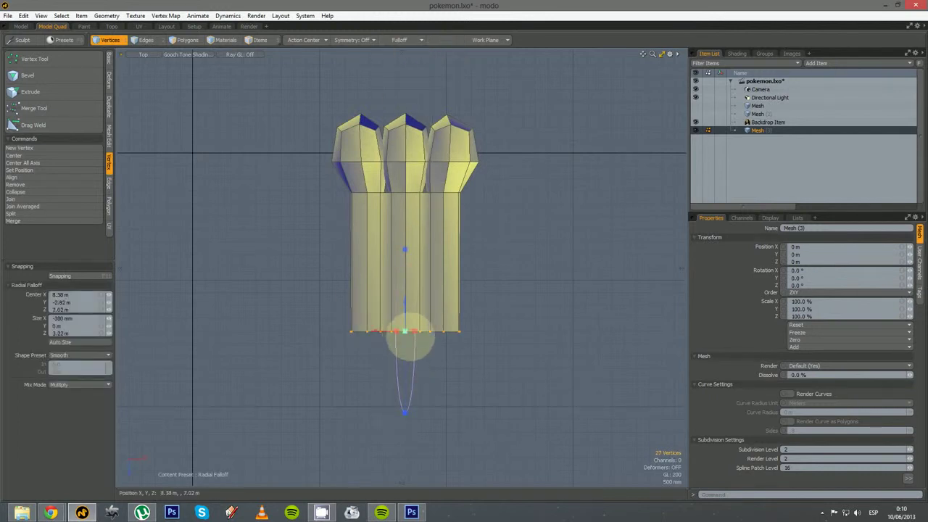
key(w)
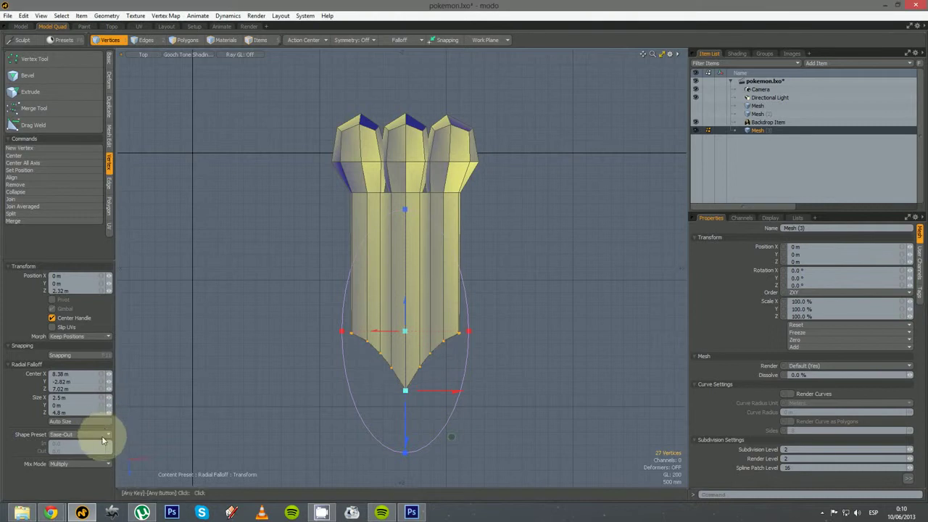
- Set the radial falloff's shape to Ease-In, move the end vertices 3.3 m in Z to round the end, and remove the falloff
click(104, 435)
click(102, 429)
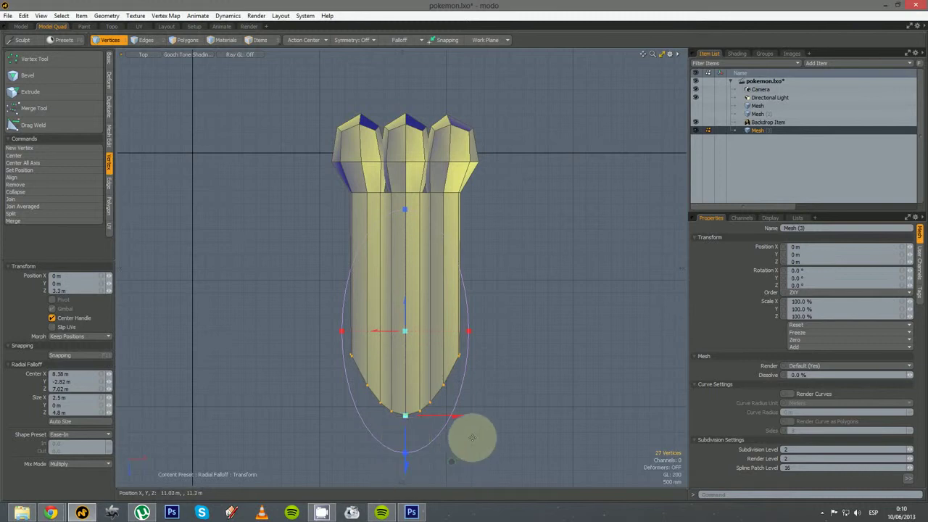
key(space)
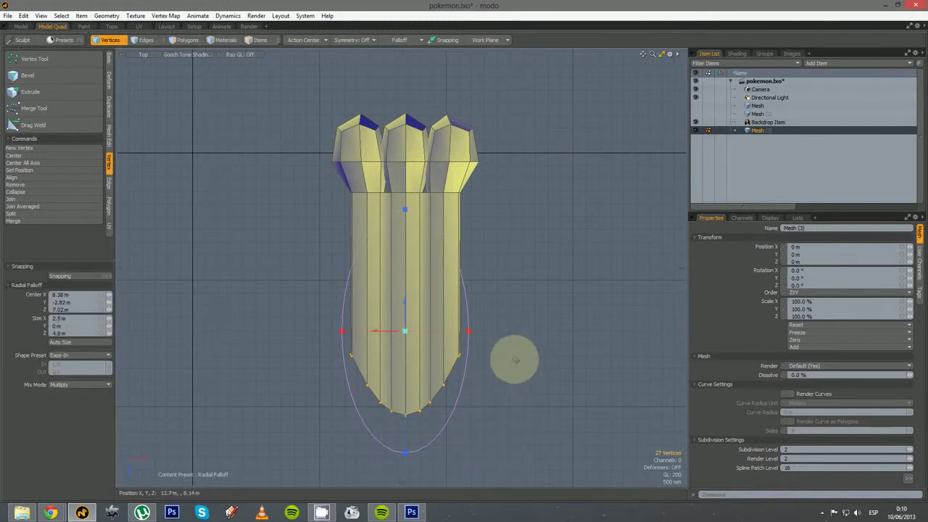
click(417, 40)
click(417, 42)
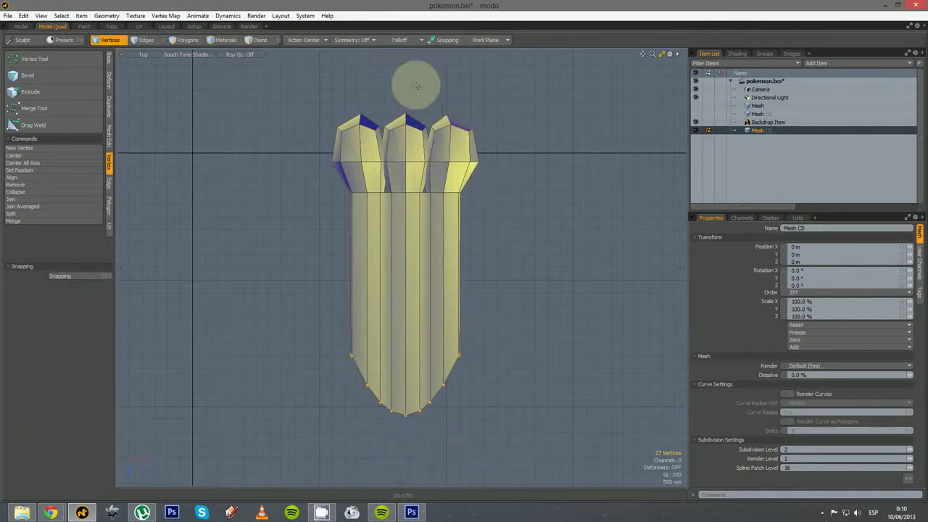
- In the left view, select the top edges around the rounded far end and scale them flat along Y
alt+drag(426, 350, 480, 294)
alt+drag(506, 331, 518, 308)
key(ctrl+space)
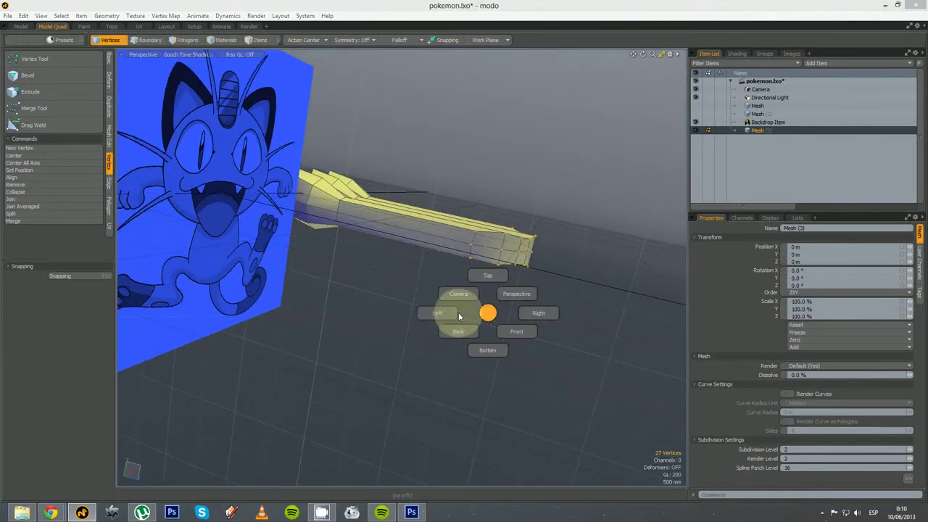
click(449, 314)
alt+shift+drag(510, 217, 418, 291)
scroll(428, 251, up, 3)
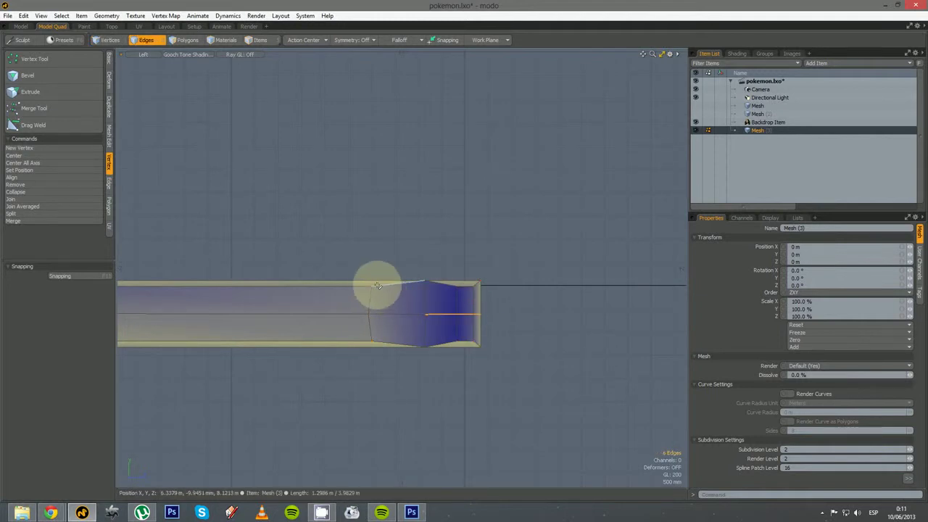
drag(513, 265, 366, 292)
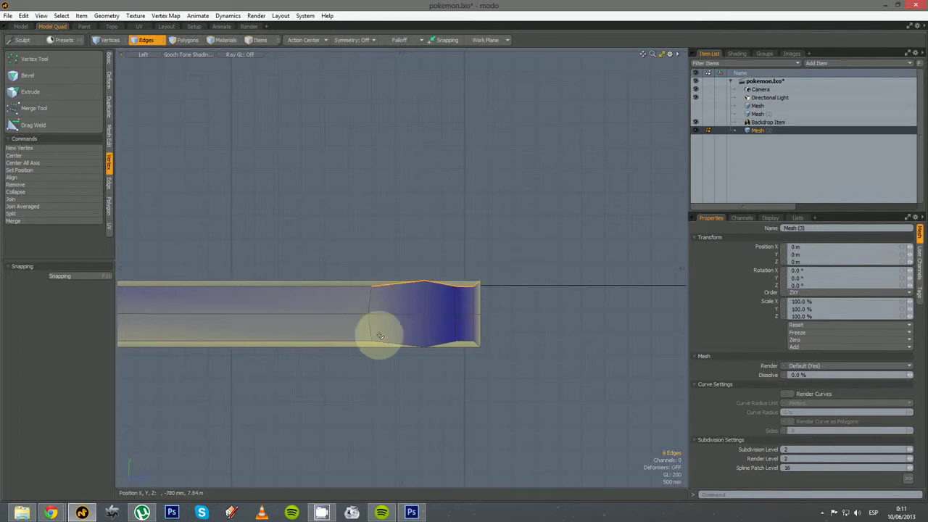
key(r)
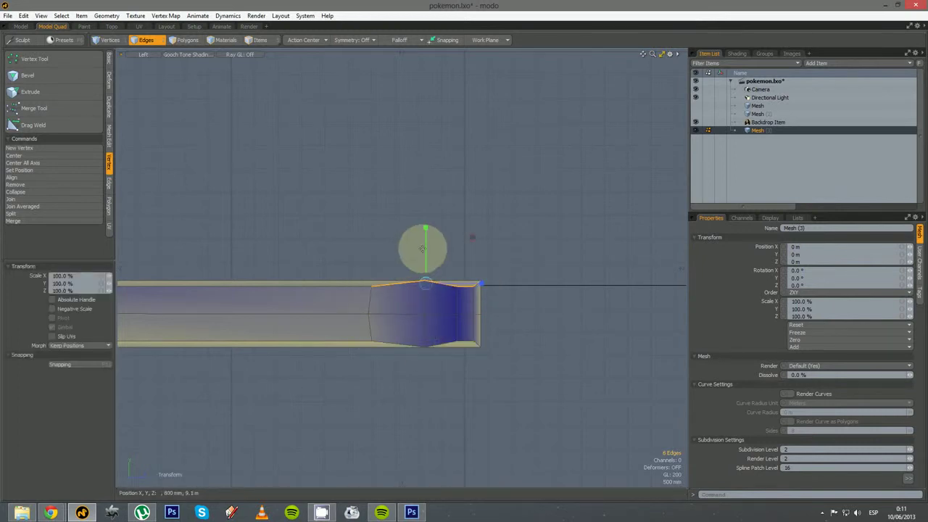
key(w)
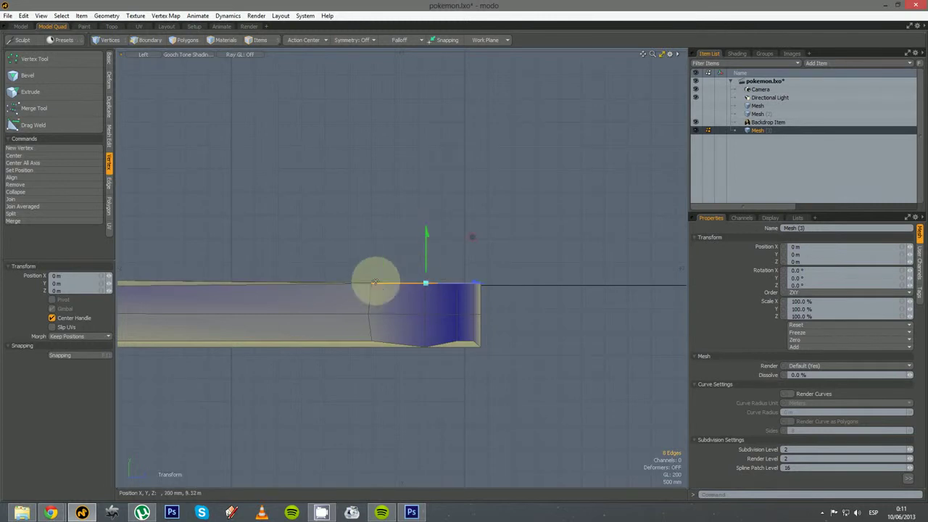
- In the perspective view, select the bottom edges around the rounded far end and scale them flat along Y
key(ctrl+space)
click(400, 262)
alt+drag(408, 264, 448, 360)
key(space)
key(r)
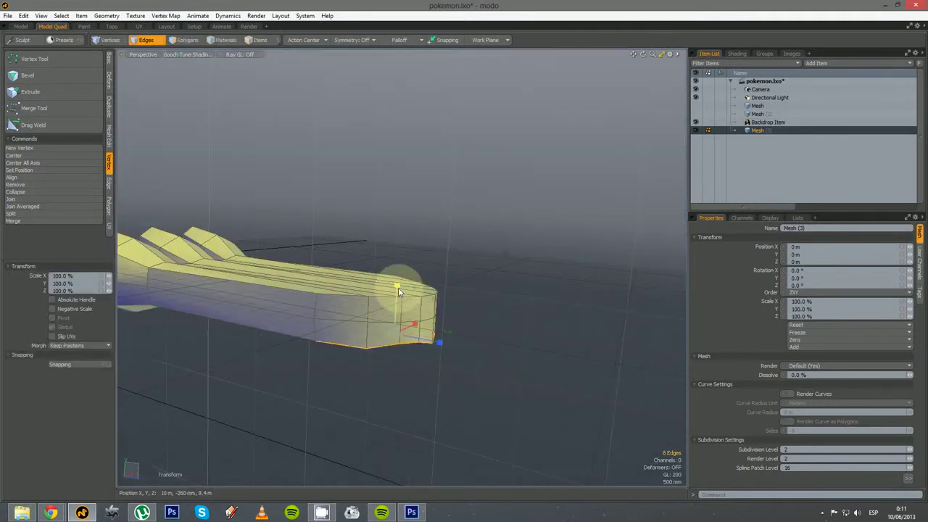
drag(398, 288, 399, 286)
key(space)
- Select the mid-height edges around the rounded far end, scale them flat along Y and clear the selection
alt+drag(359, 369, 357, 324)
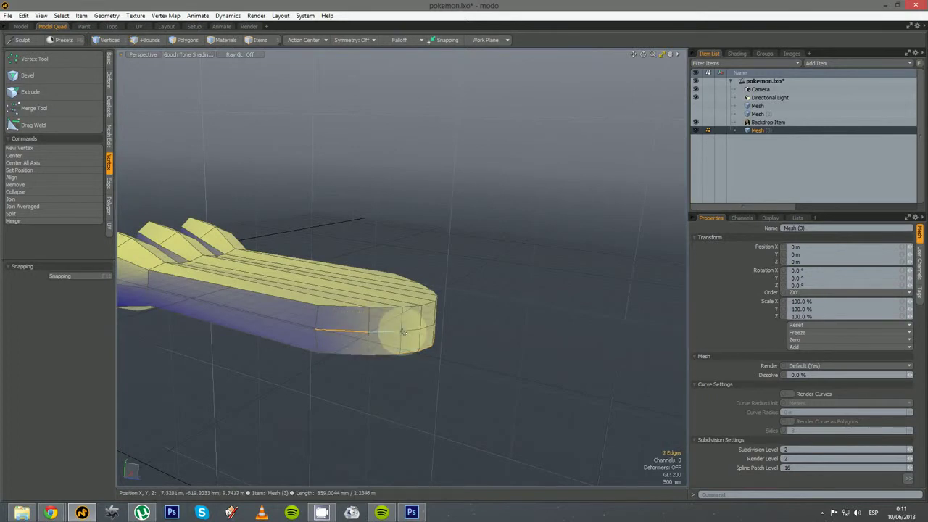
mouse_move(505, 336)
alt+mouse_down()
mouse_move(370, 332)
mouse_move(337, 313)
mouse_move(409, 302)
mouse_move(409, 344)
mouse_move(518, 323)
mouse_move(414, 344)
alt+mouse_up()
key(r)
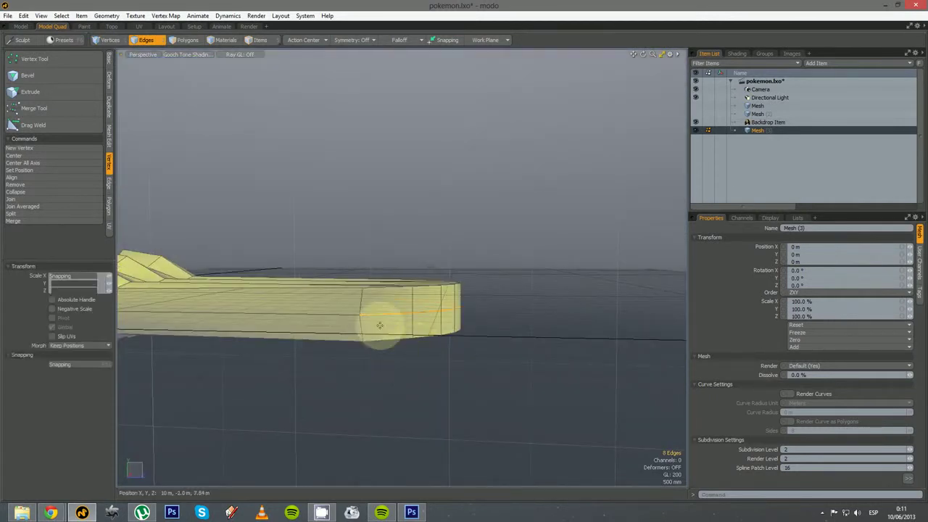
drag(340, 339, 403, 356)
key(q)
click(440, 381)
alt+drag(432, 386, 389, 283)
- Preview the smoothed paw briefly, add a loop slice around the unsmoothed body at 49% and flatten it to 0% in Z
alt+drag(424, 335, 346, 325)
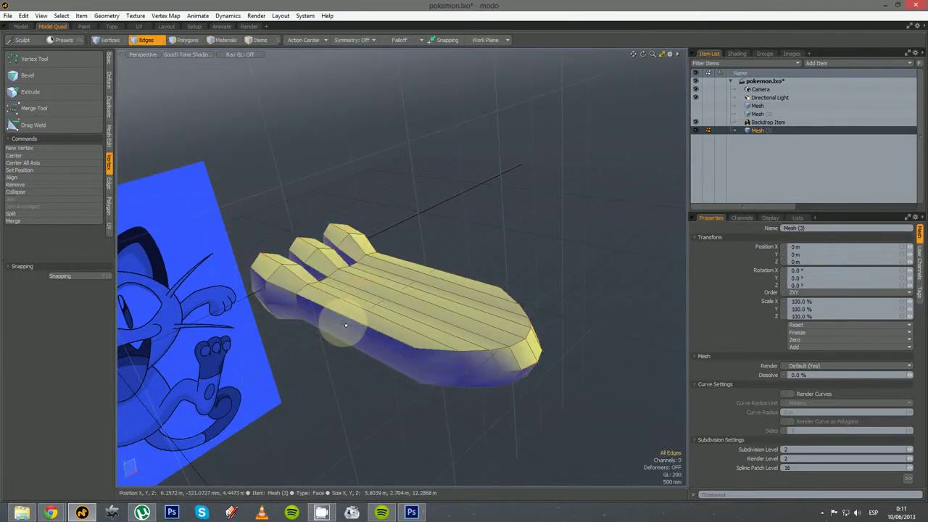
key(Tab)
alt+drag(311, 369, 368, 341)
key(Tab)
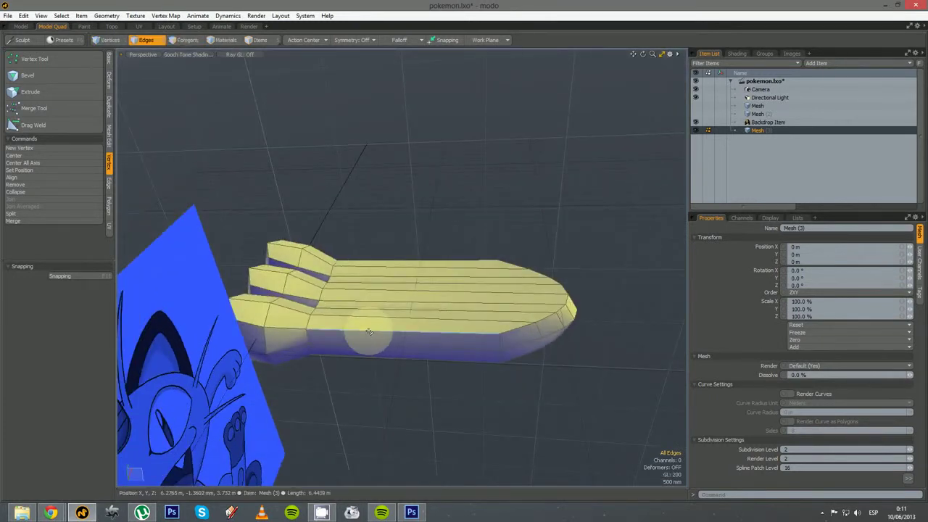
key(alt+c)
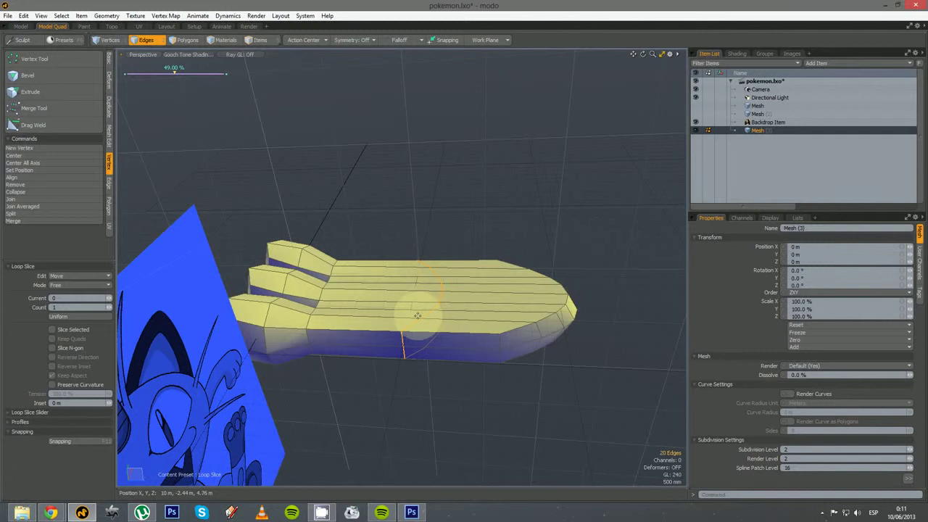
key(r)
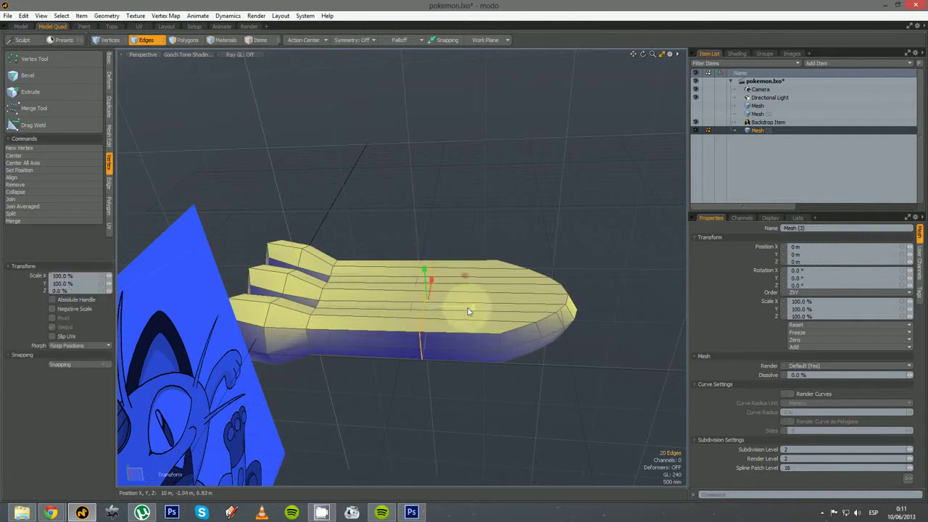
- Move the new loop along Z to just behind the digits and turn on subdivision smoothing
key(w)
drag(463, 304, 387, 304)
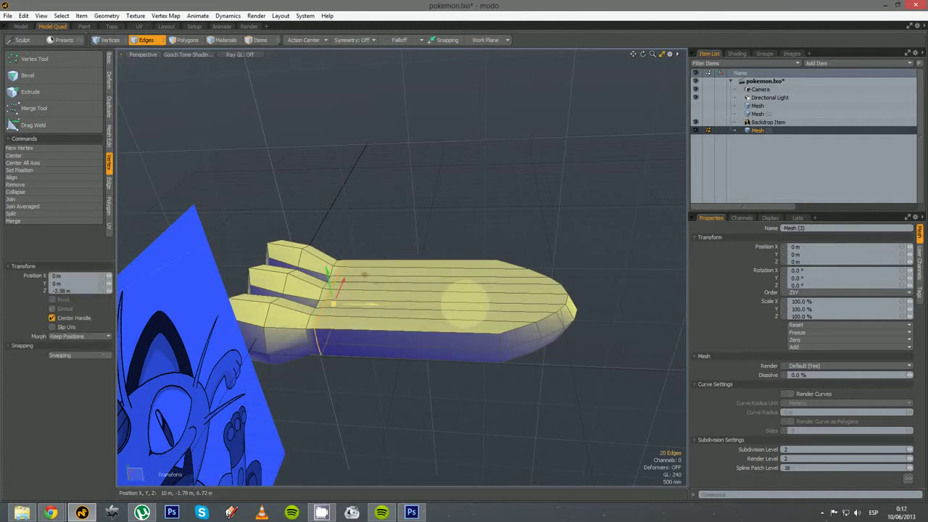
drag(464, 297, 394, 335)
key(space)
key(Tab)
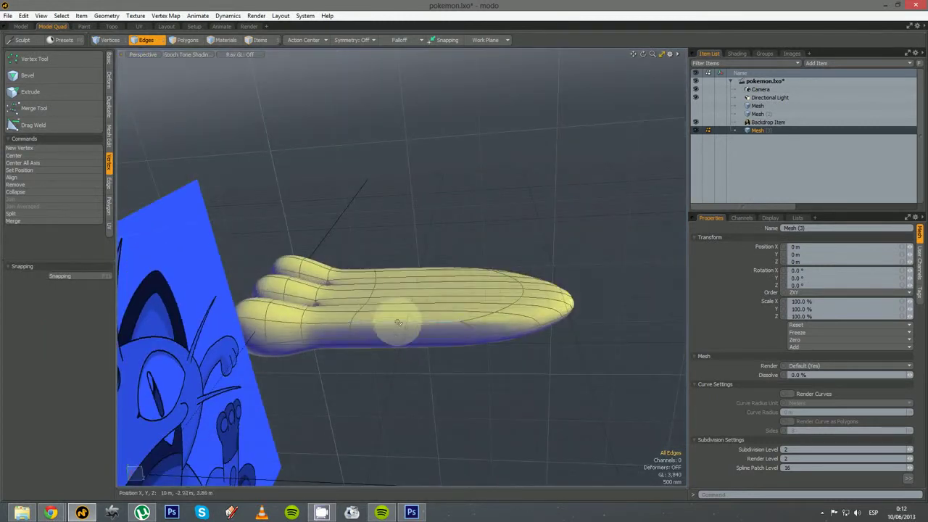
- Add a second loop slice at 40% between the loop behind the digits and the rounded end
key(alt+c)
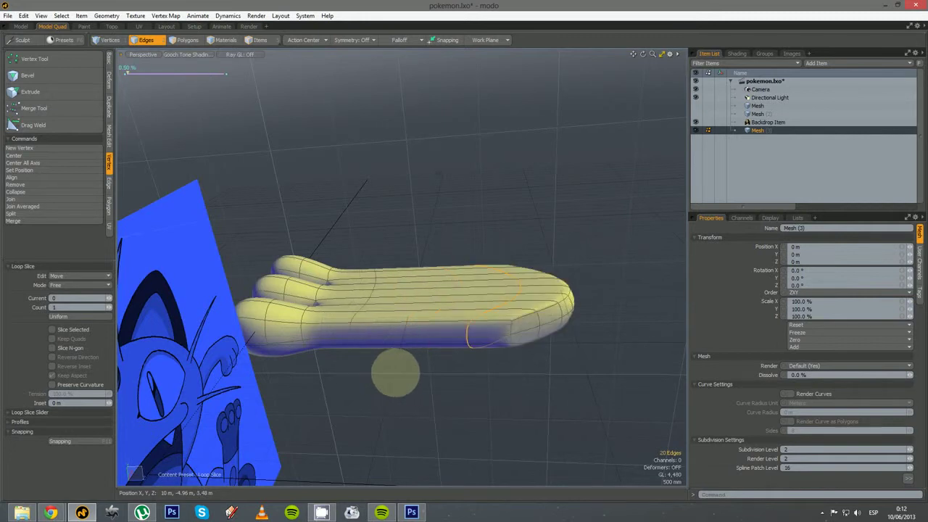
drag(395, 373, 395, 372)
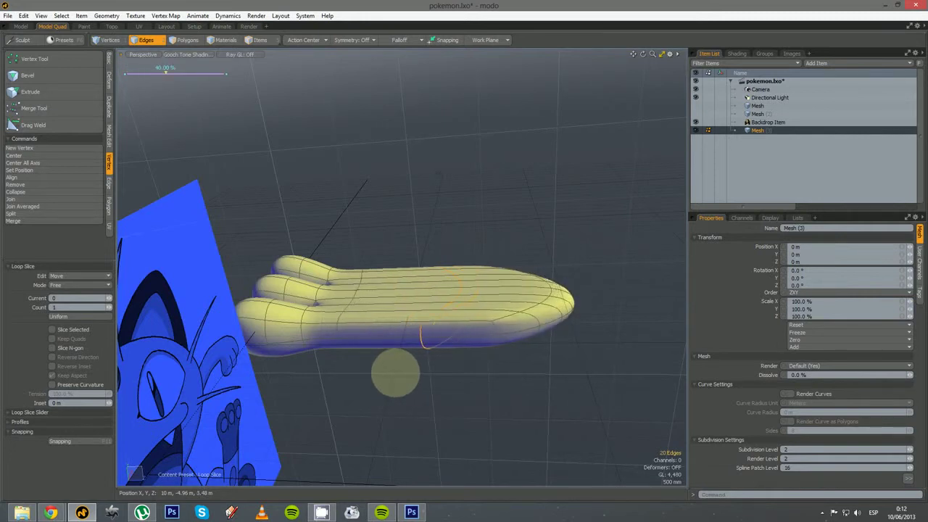
key(q)
click(584, 368)
alt+drag(551, 367, 485, 385)
- Flatten the second loop to 0% in Z, offset it 120 mm in Z and clear the selection
key(r)
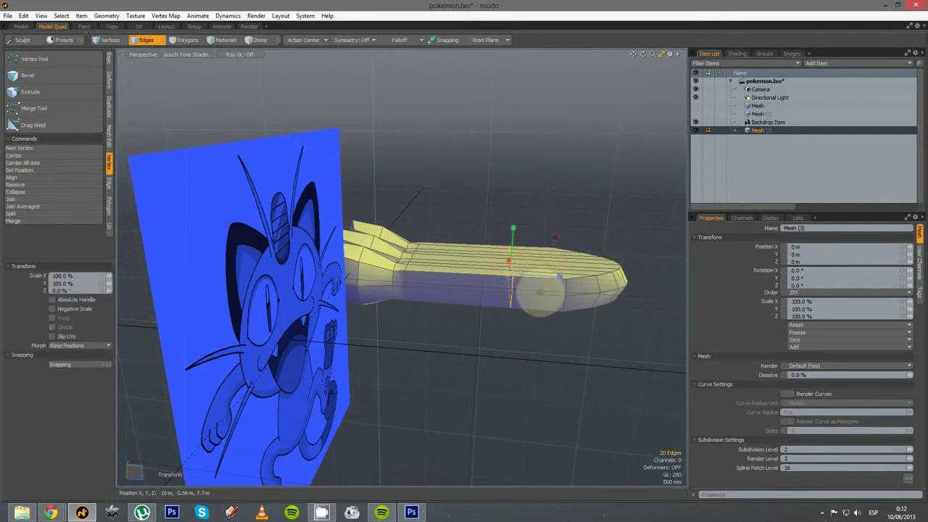
key(w)
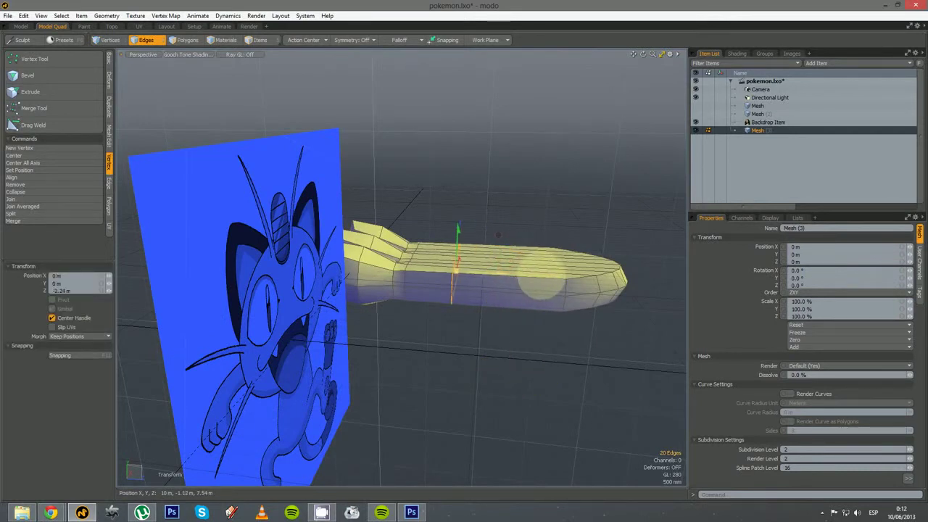
alt+drag(470, 314, 474, 270)
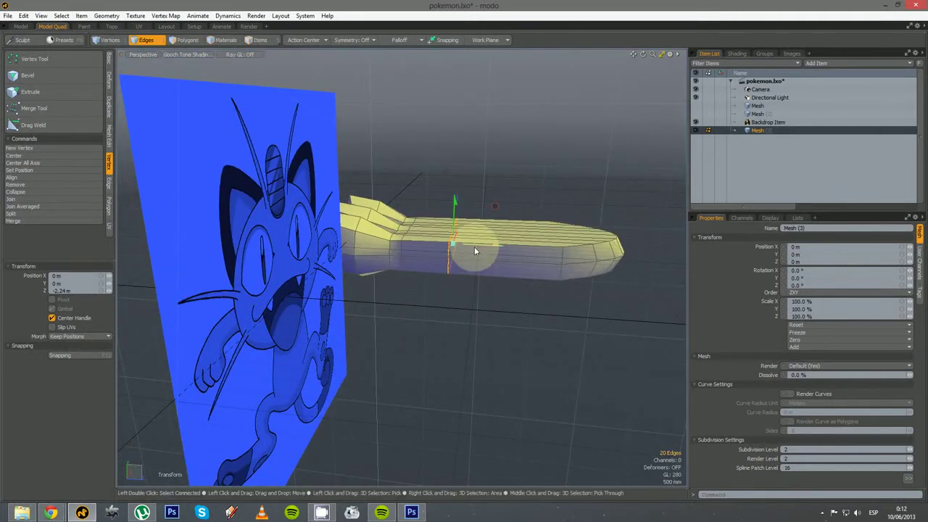
drag(475, 252, 512, 252)
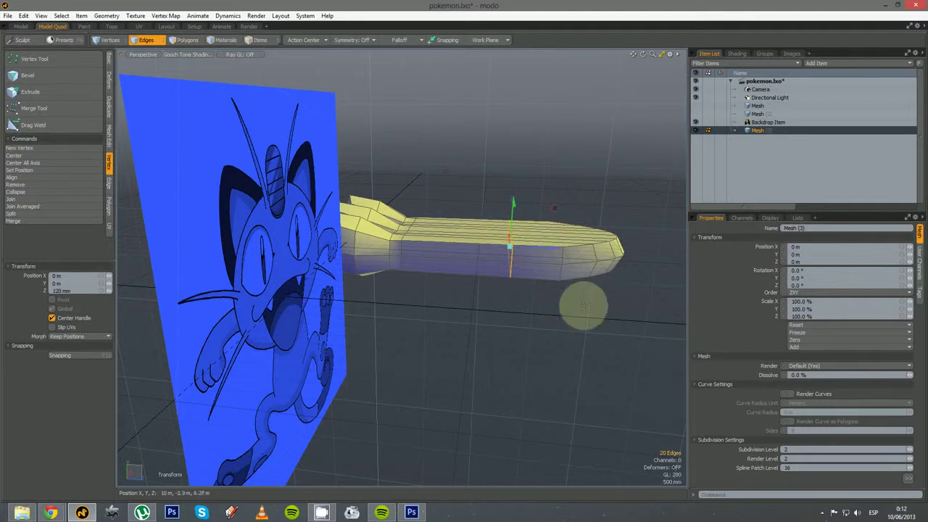
key(space)
click(533, 294)
- Select the top edges of the second loop and raise them 420 mm in Y
mouse_move(534, 266)
alt+mouse_down()
mouse_move(497, 338)
mouse_move(425, 348)
mouse_move(543, 270)
alt+mouse_up()
scroll(497, 207, up, 3)
middle_drag(497, 207, 536, 283)
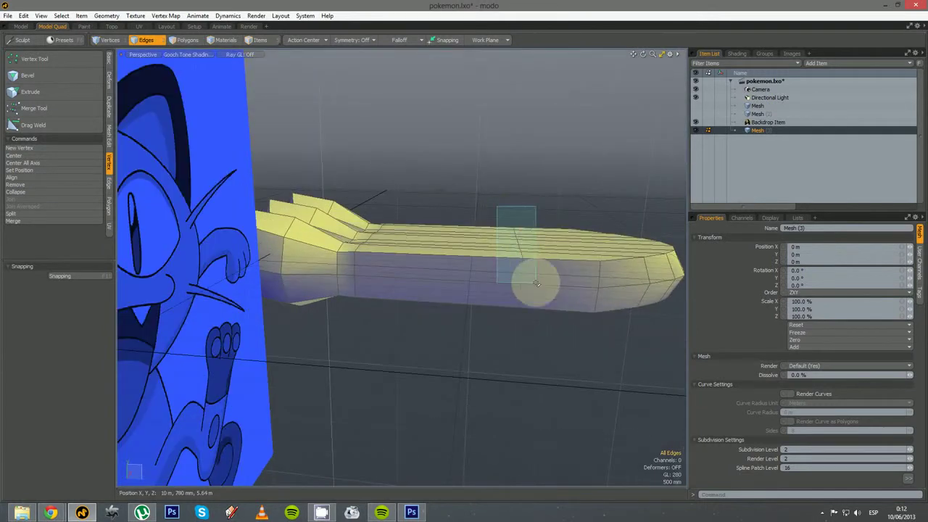
drag(537, 284, 519, 190)
key(2)
key(w)
alt+drag(389, 321, 476, 321)
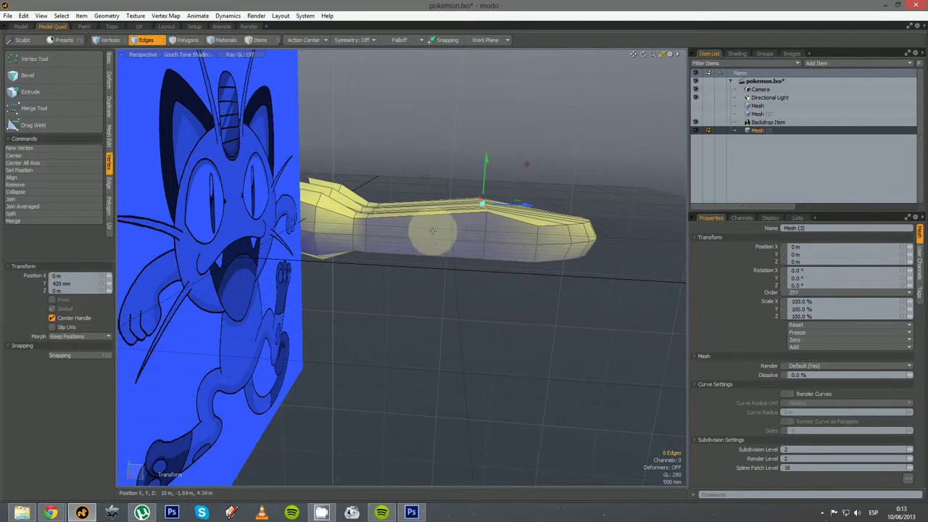
key(space)
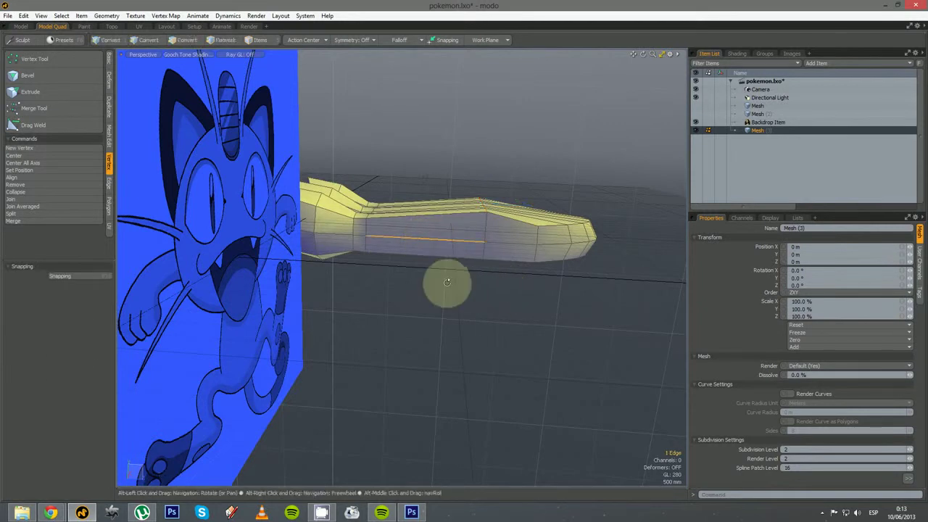
- Add a loop slice at 34.5% between the digits and the raised loop, and lower its top edges 120 mm in Y
key(alt+c)
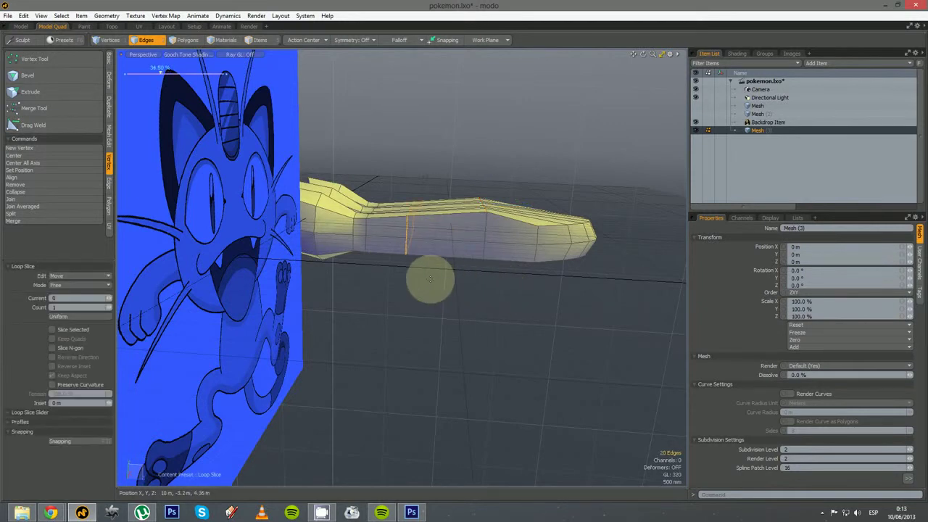
key(space)
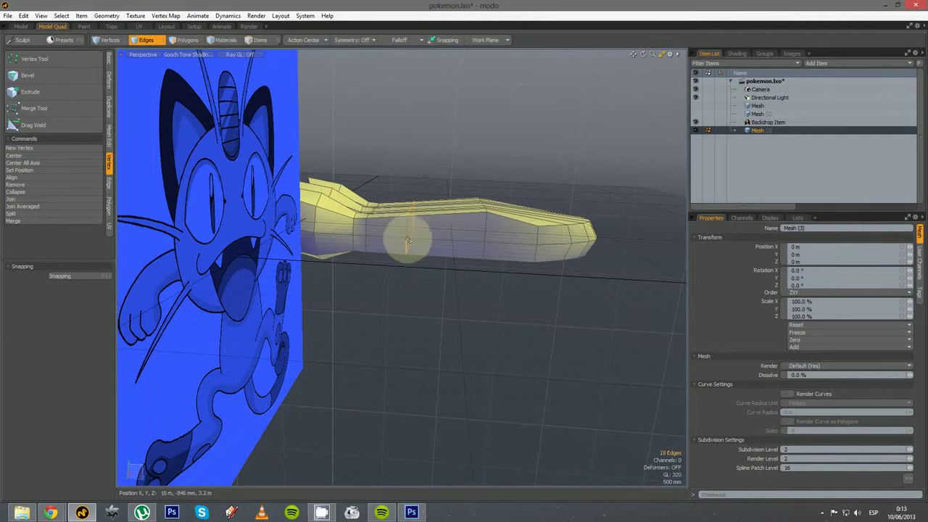
alt+drag(553, 263, 411, 229)
key(2)
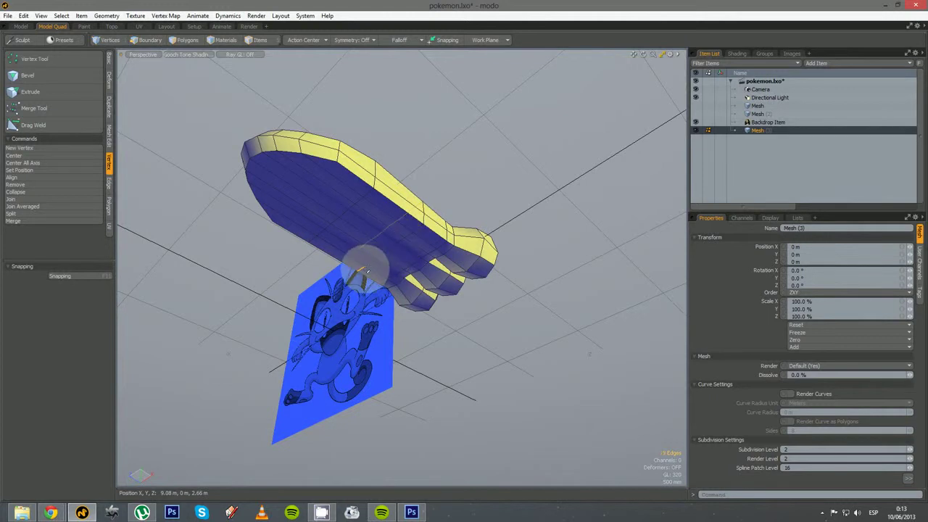
key(2)
alt+drag(366, 270, 399, 161)
key(w)
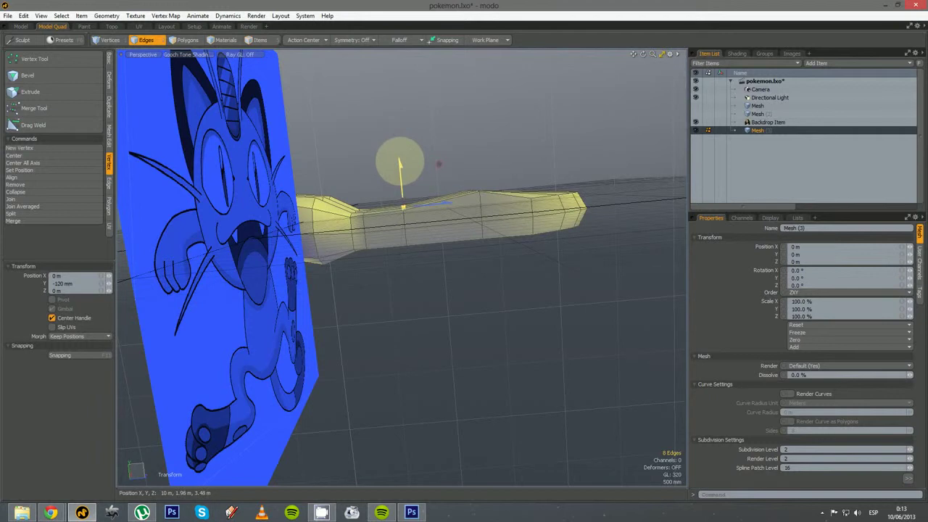
key(q)
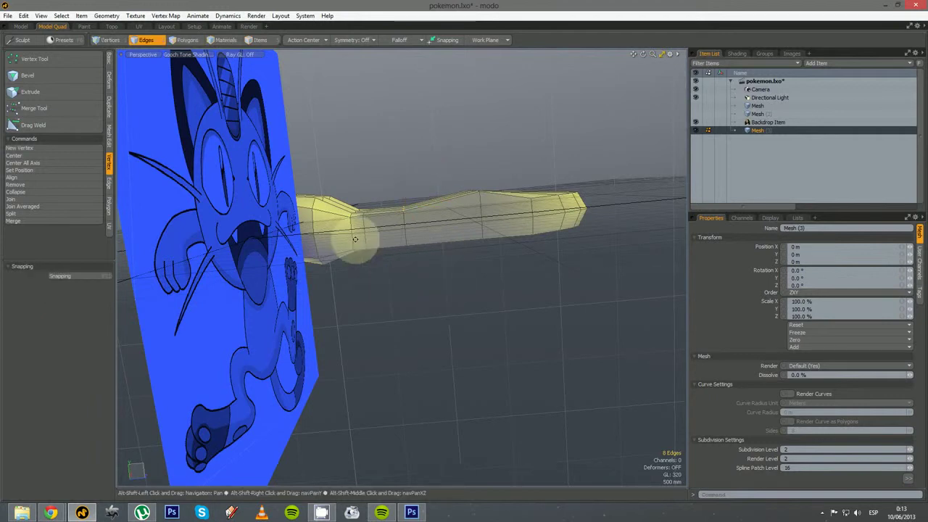
alt+drag(355, 240, 429, 323)
click(468, 317)
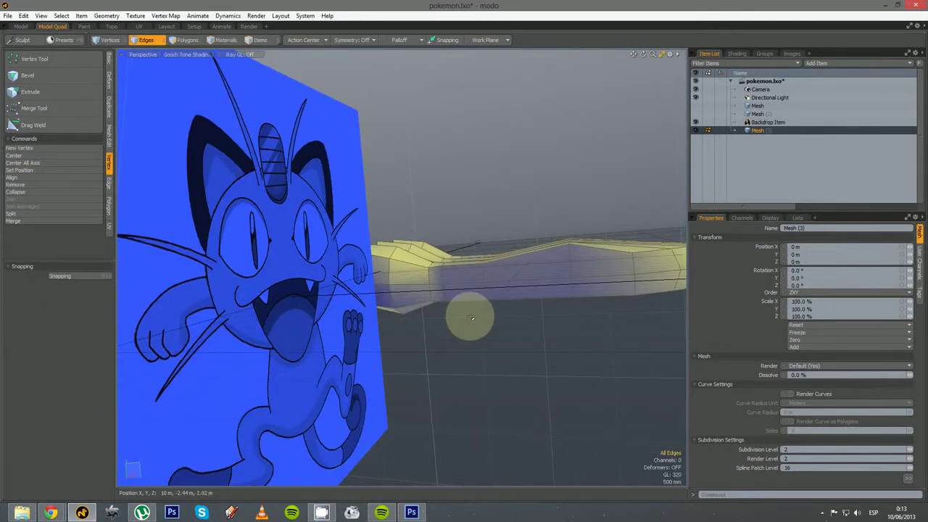
- Turn on subdivision smoothing and try a lengthwise loop slice along the lower side of the paw
key(Tab)
alt+shift+drag(558, 331, 399, 273)
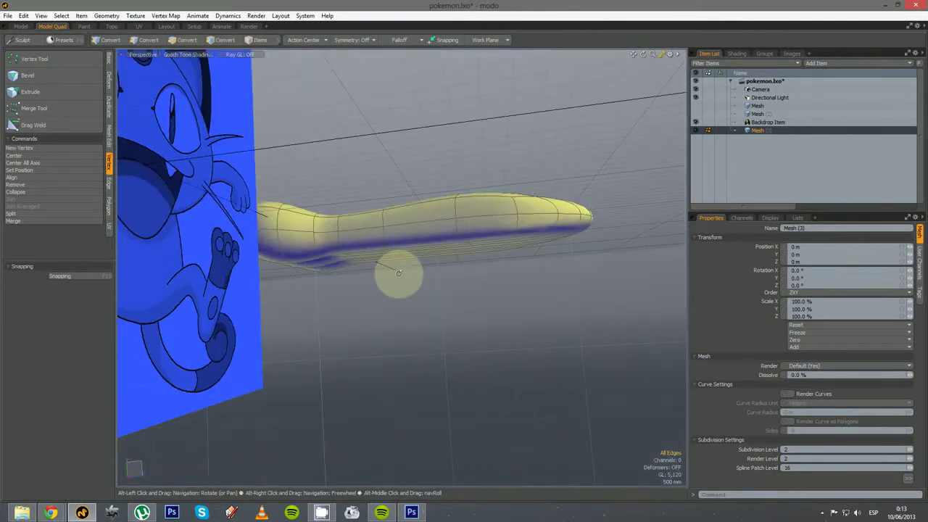
key(alt+c)
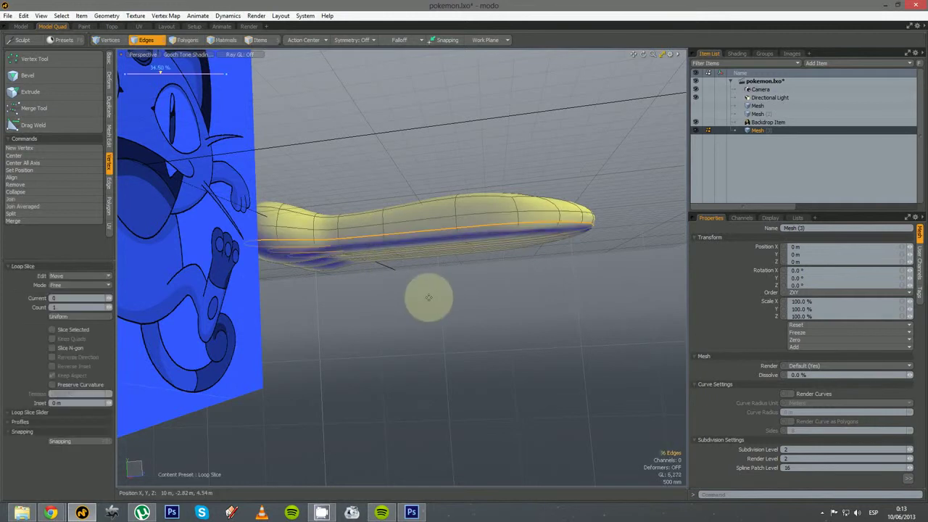
drag(426, 294, 327, 328)
key(space)
click(311, 338)
- Select the whole lengthwise edge loop on the paw's side and delete it
alt+drag(282, 307, 366, 332)
double_click(366, 266)
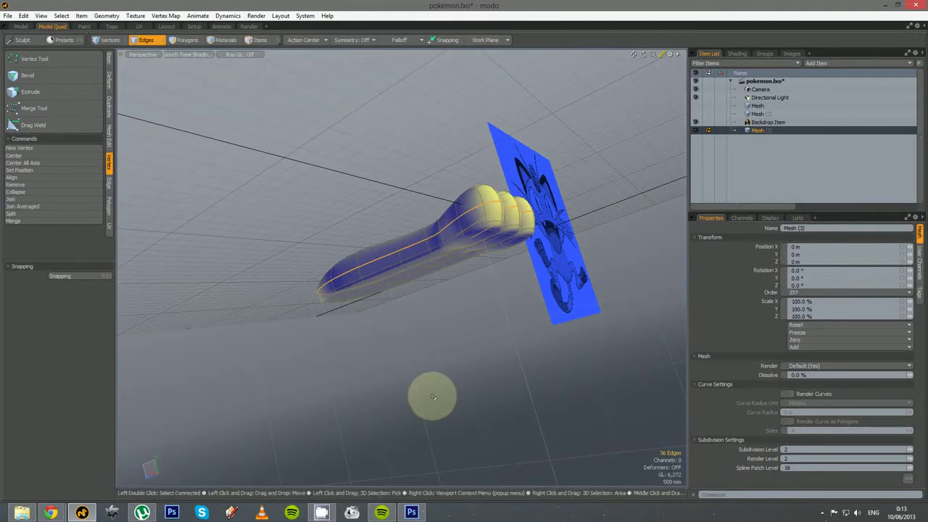
key(Delete)
- Turn off subdivision smoothing and select the polygons on top of the paw's rounded far end
alt+drag(432, 397, 284, 424)
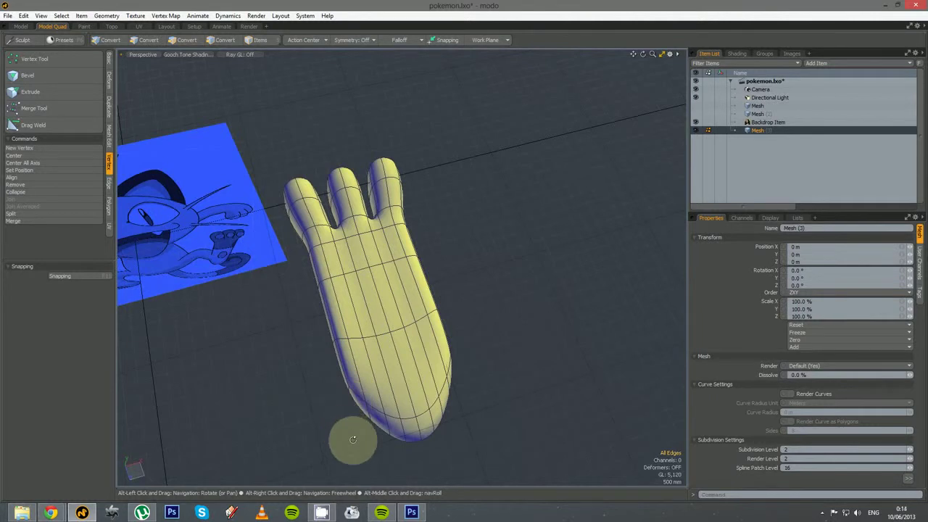
alt+drag(353, 440, 480, 316)
key(Tab)
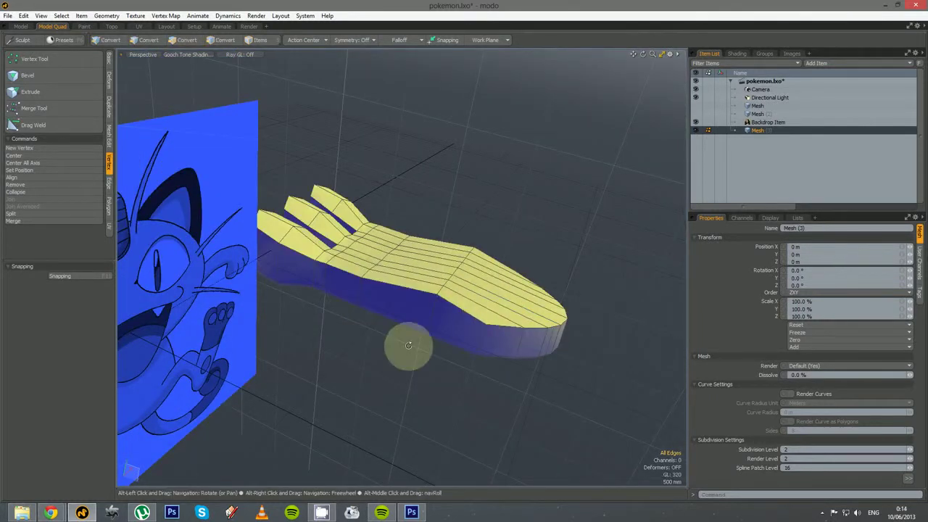
alt+drag(408, 346, 392, 348)
key(3)
drag(476, 256, 448, 289)
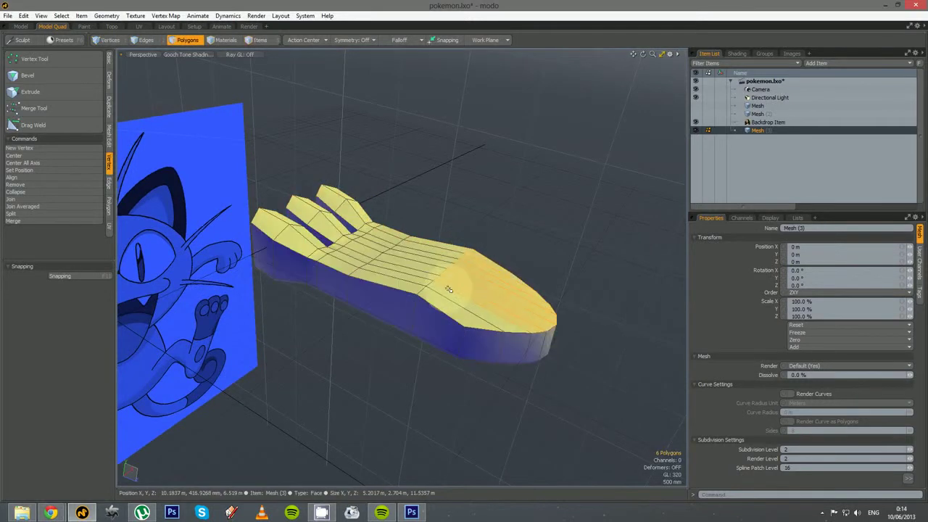
- Bevel the selected top polygons inward as a group and scale the inner ones to 37%
key(b)
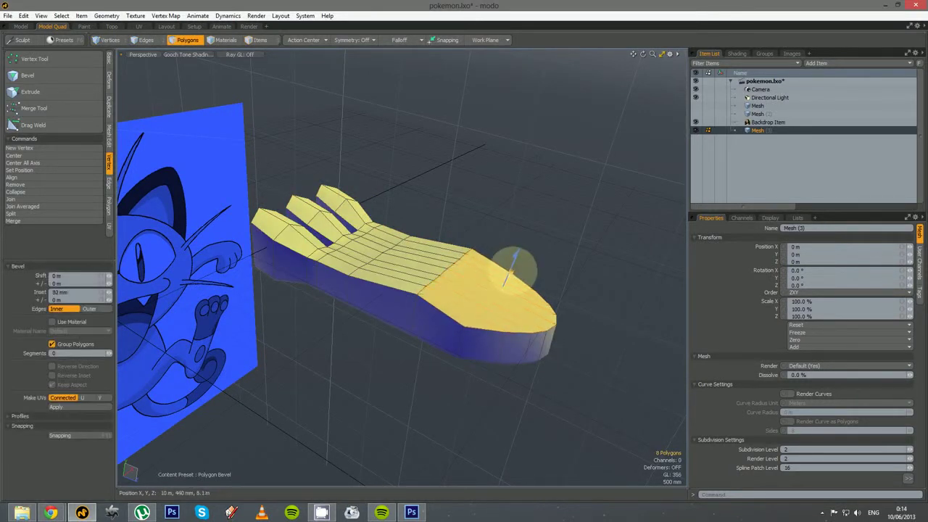
key(r)
alt+drag(470, 292, 456, 314)
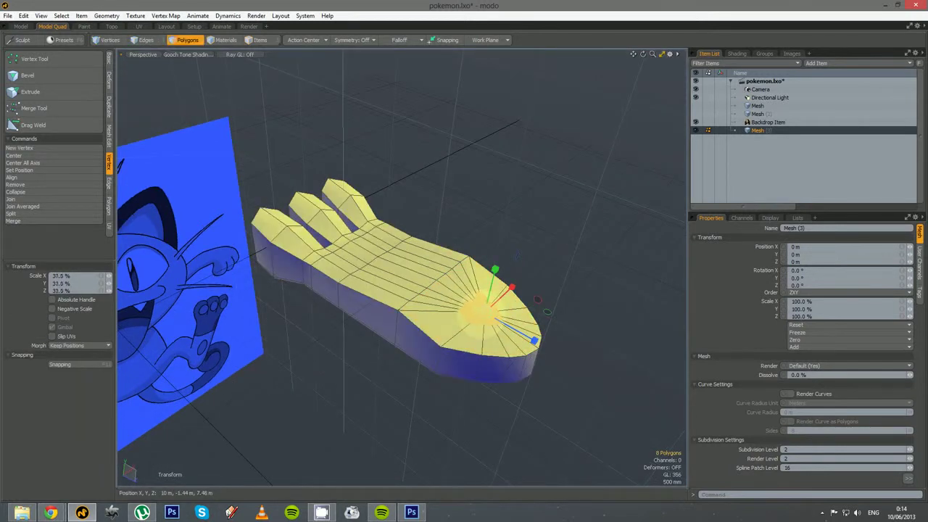
key(space)
- Raise the inset polygons on the paw's far end 560 mm in Y
alt+drag(546, 430, 402, 390)
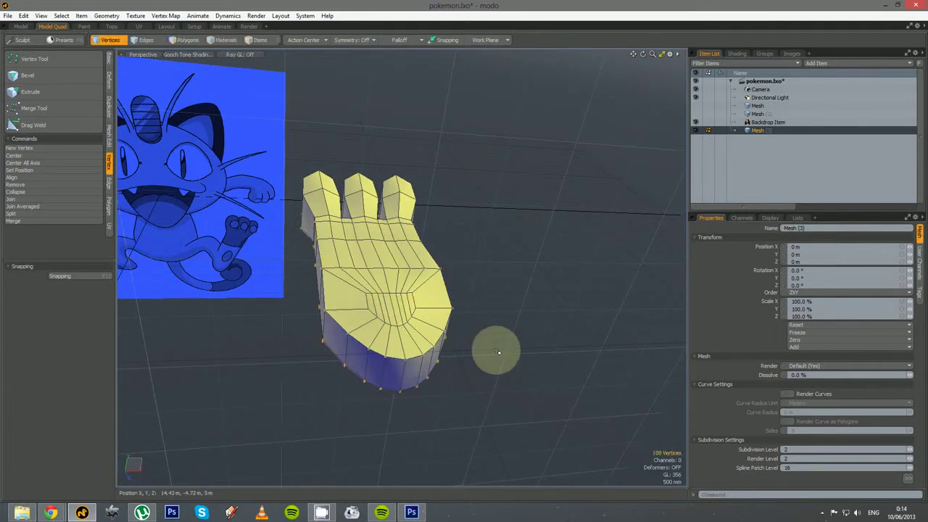
key(space)
key(space)
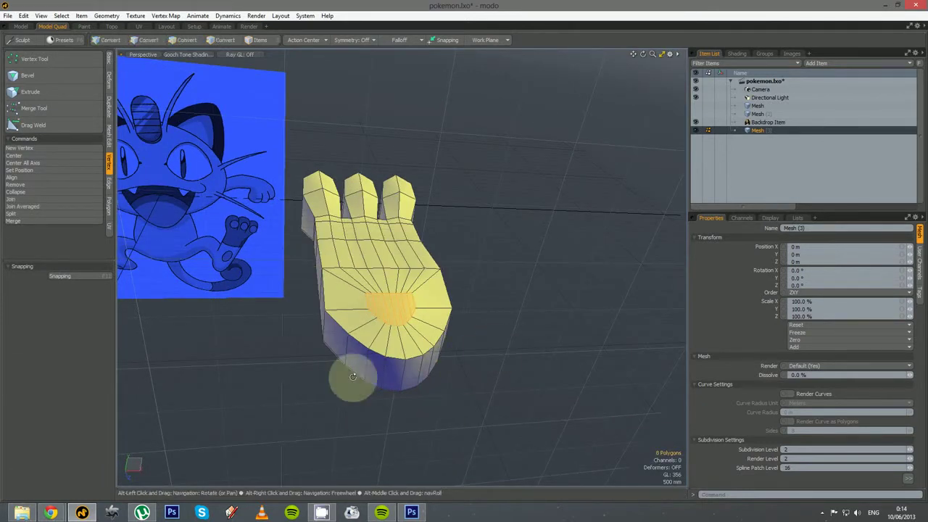
alt+drag(353, 377, 543, 224)
key(y)
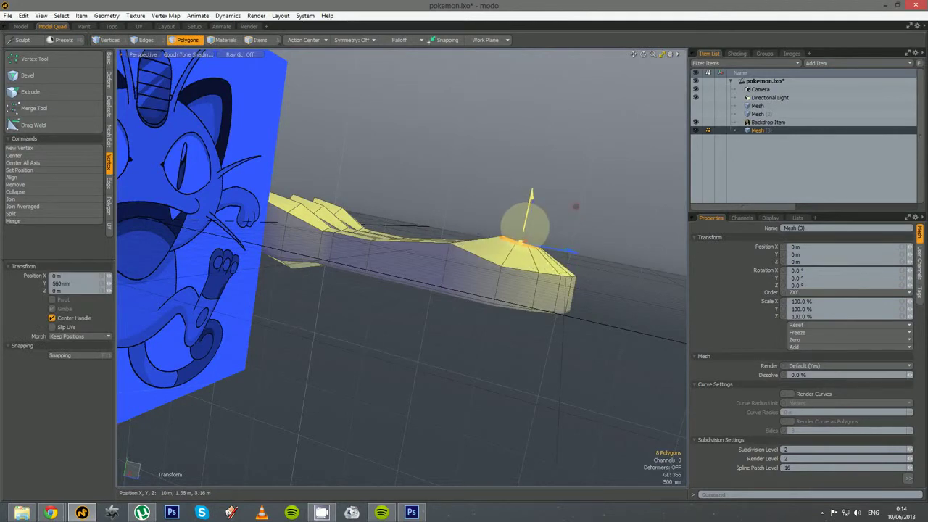
alt+drag(524, 225, 371, 324)
key(space)
- Preview the subdivision smoothing, then select the raised inset polygons and delete them to open a hole
click(495, 341)
key(Tab)
key(Tab)
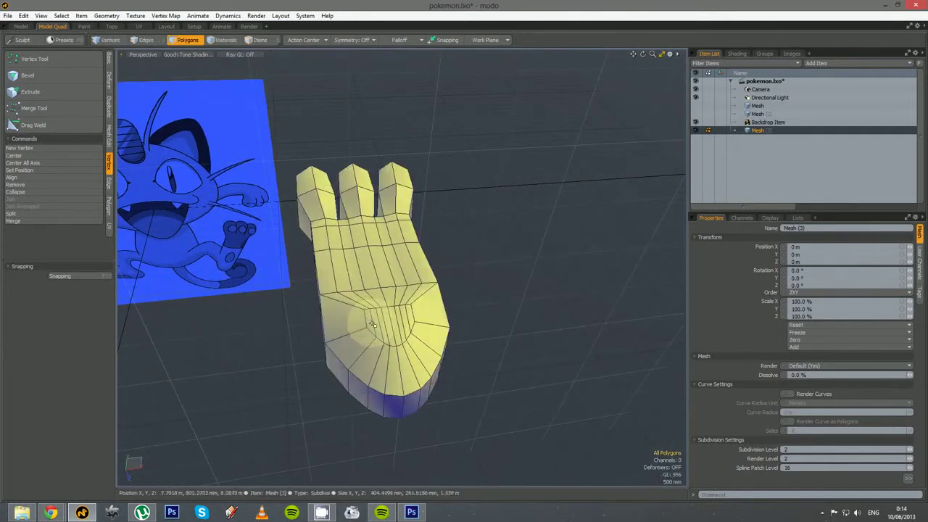
click(370, 319)
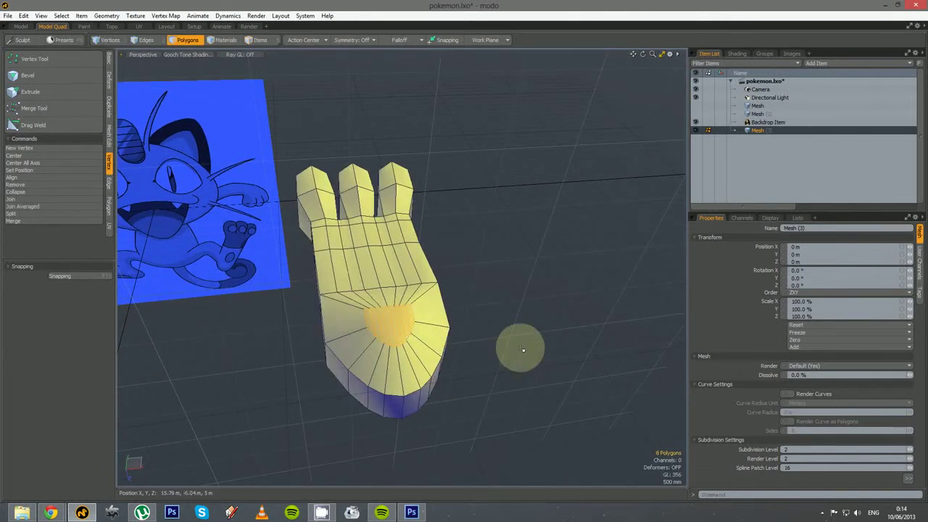
key(Delete)
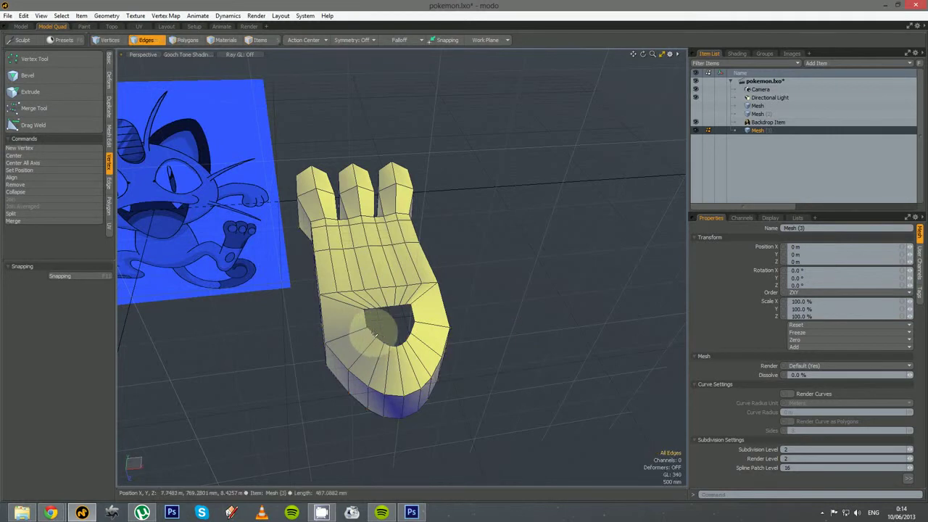
- Select the border edge loop of the hole to check how many edges it has
click(375, 331)
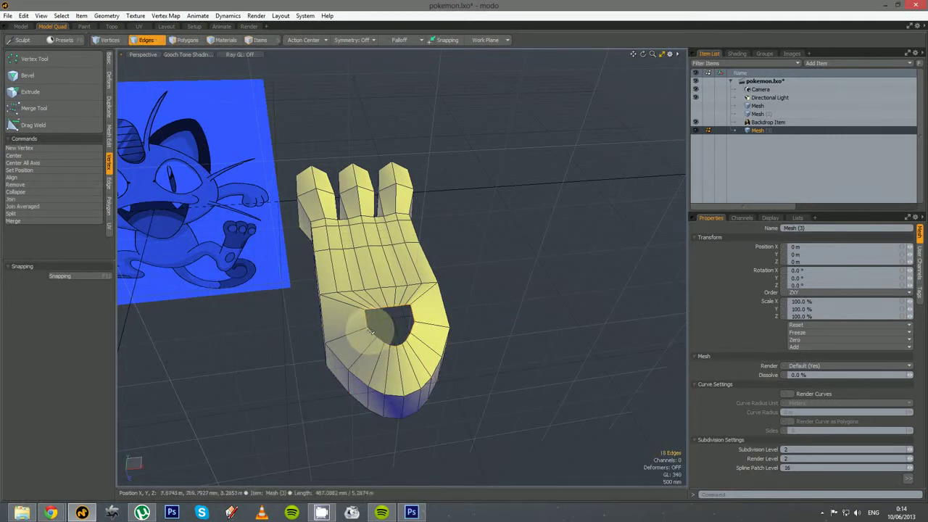
alt+drag(478, 396, 339, 355)
click(340, 356)
scroll(428, 358, down, 3)
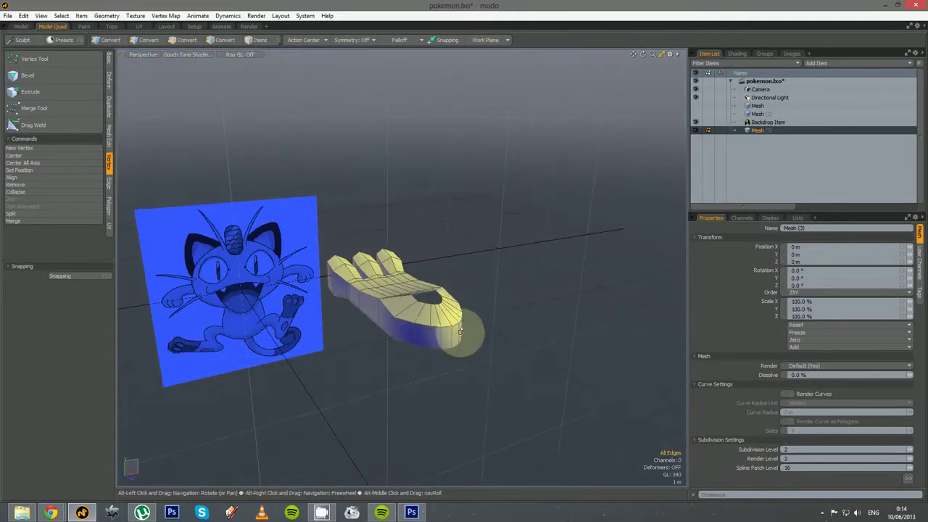
- Create a flat Globe sphere disc beside the paw with 18 sides, radius X 2.6 m and Z 2.55 m, on the Y axis
alt+drag(460, 331, 120, 221)
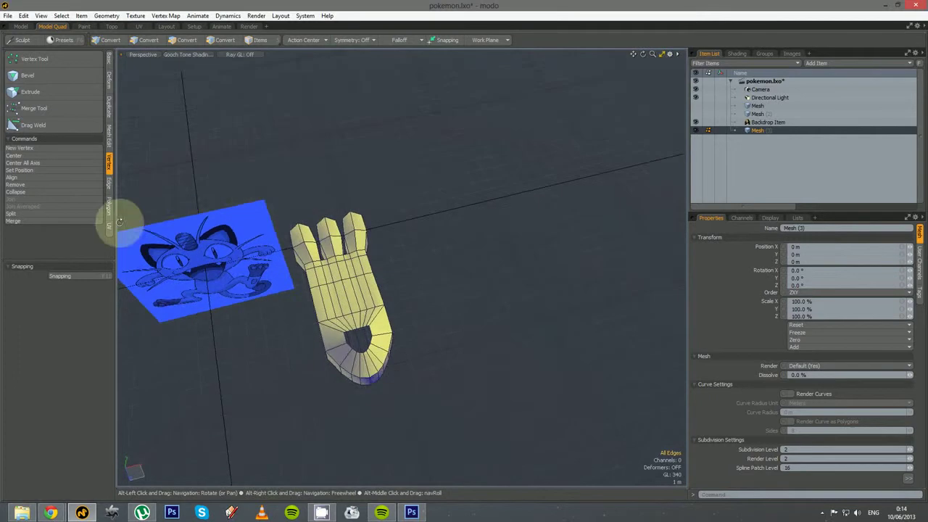
click(109, 61)
click(40, 60)
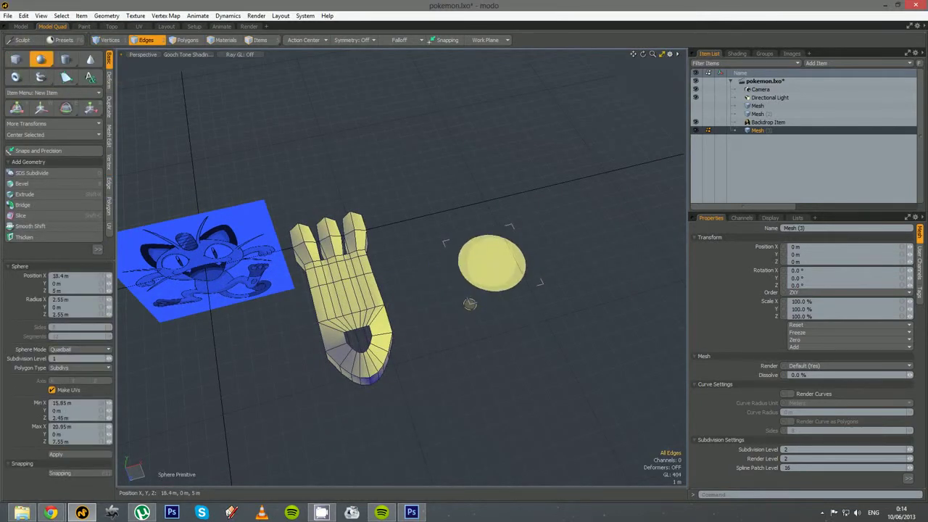
drag(470, 304, 469, 304)
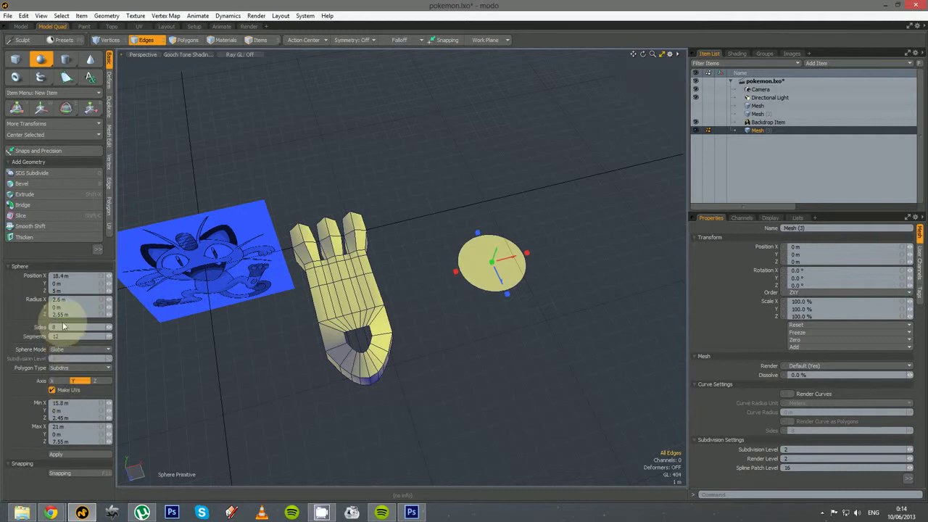
click(64, 327)
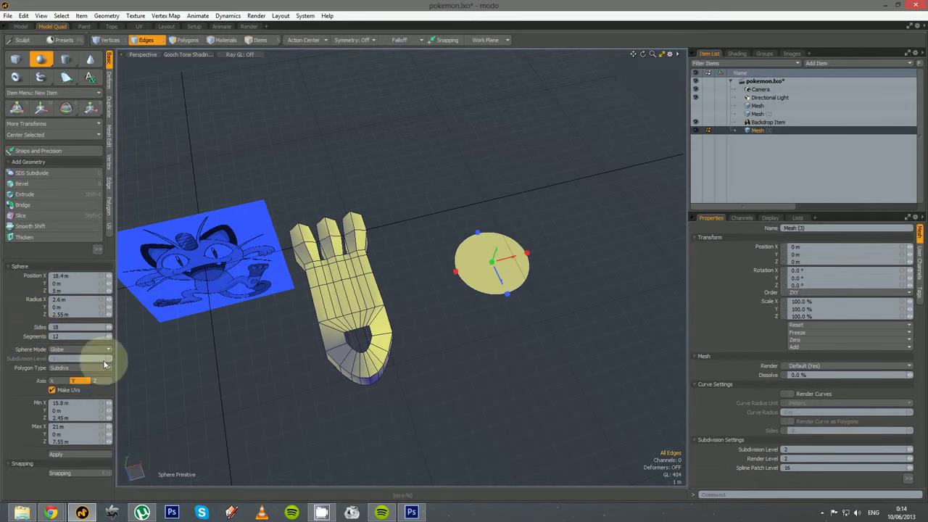
key(space)
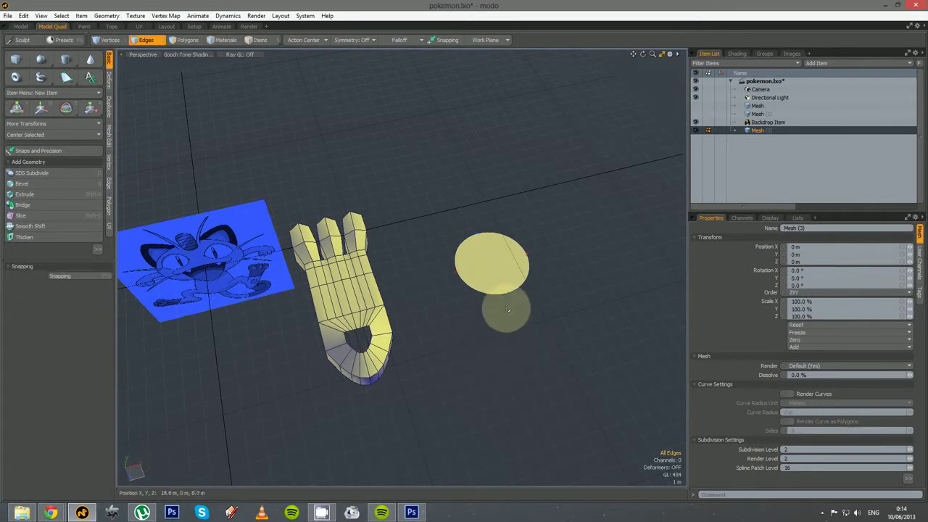
- In the top view, move the disc -10.05 m in X and 3 m in Z over the hole, and scale it to 39%
click(495, 282)
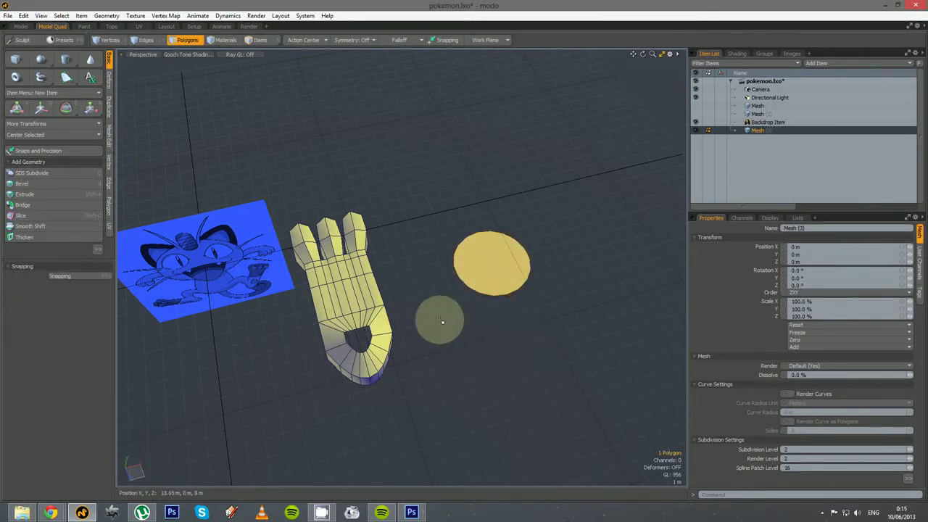
key(ctrl+space)
click(437, 285)
key(w)
drag(567, 329, 420, 428)
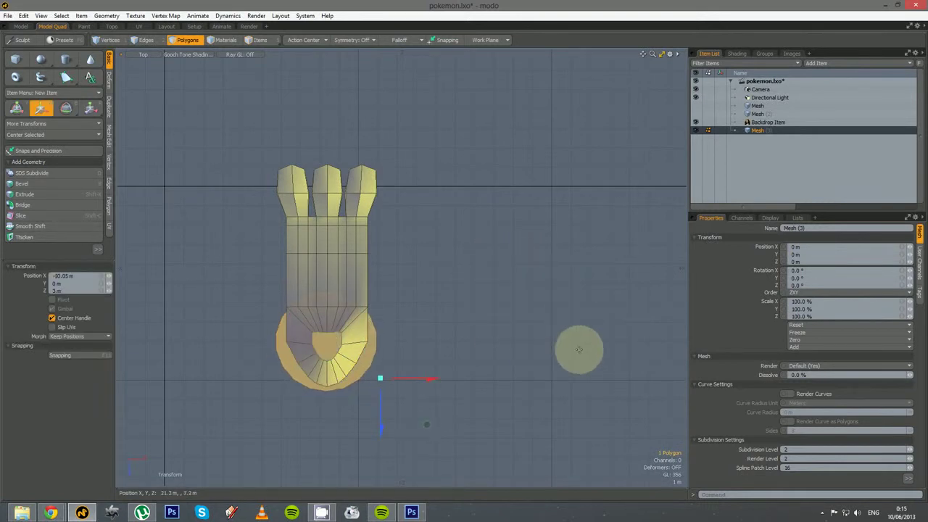
key(r)
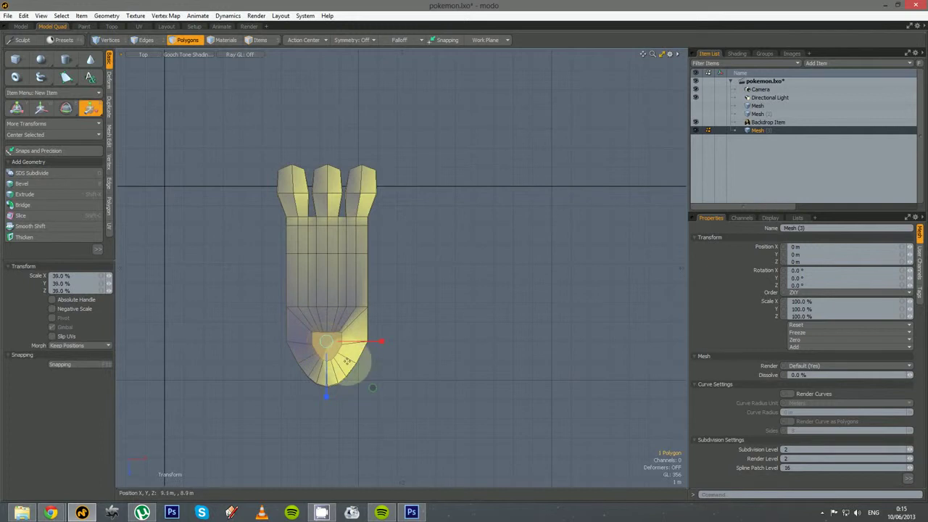
- Raise the disc in Y above the hole from the left view and return to the perspective view
key(ctrl+space)
click(290, 362)
key(w)
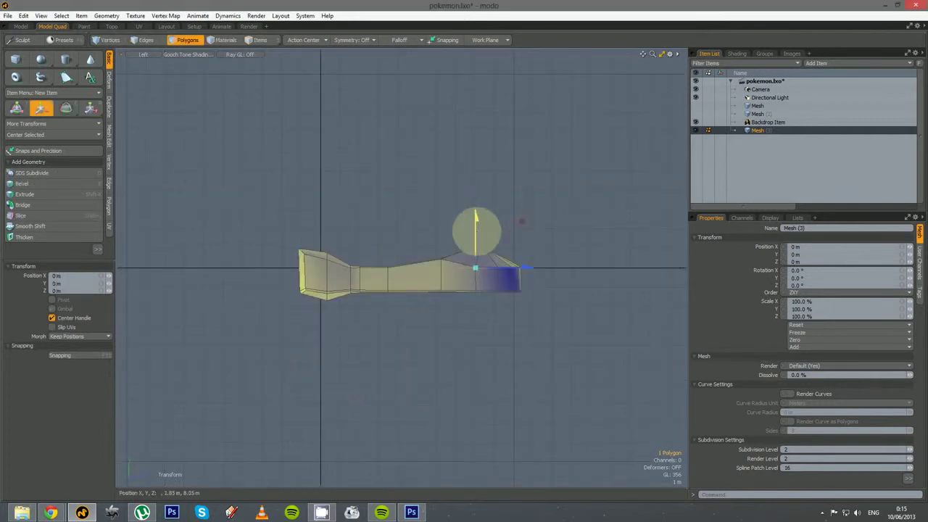
key(ctrl+space)
click(471, 215)
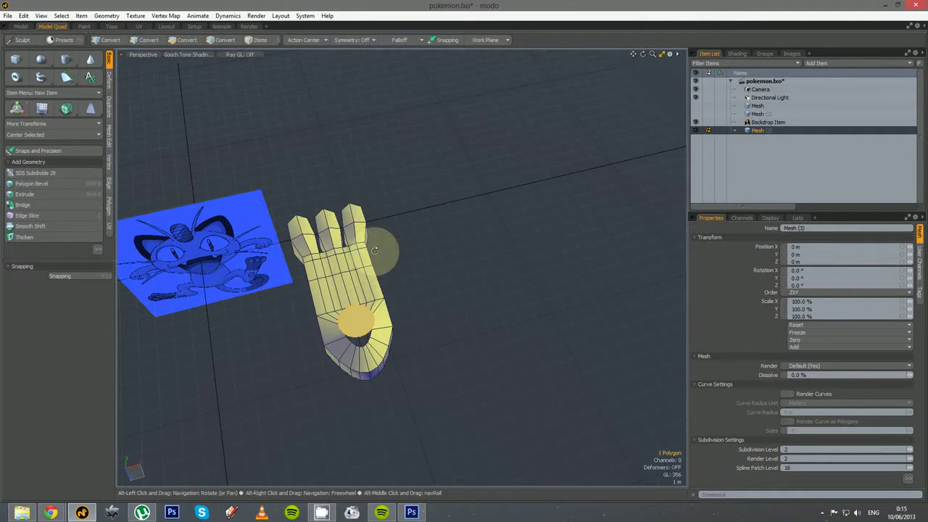
- Select the hole's border and the disc's rim edges and bridge them with one linear segment
alt+drag(375, 251, 506, 300)
scroll(449, 339, up, 4)
key(space)
key(space)
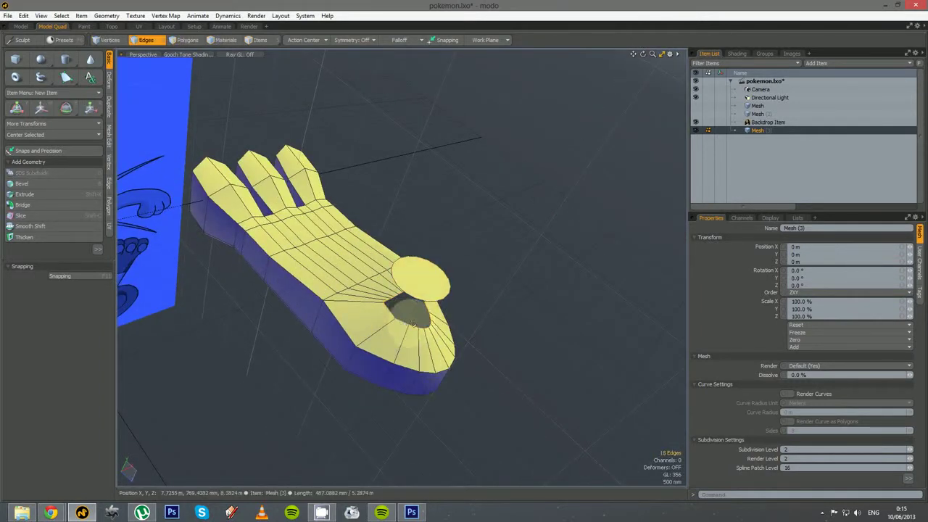
right_click(451, 297)
click(440, 321)
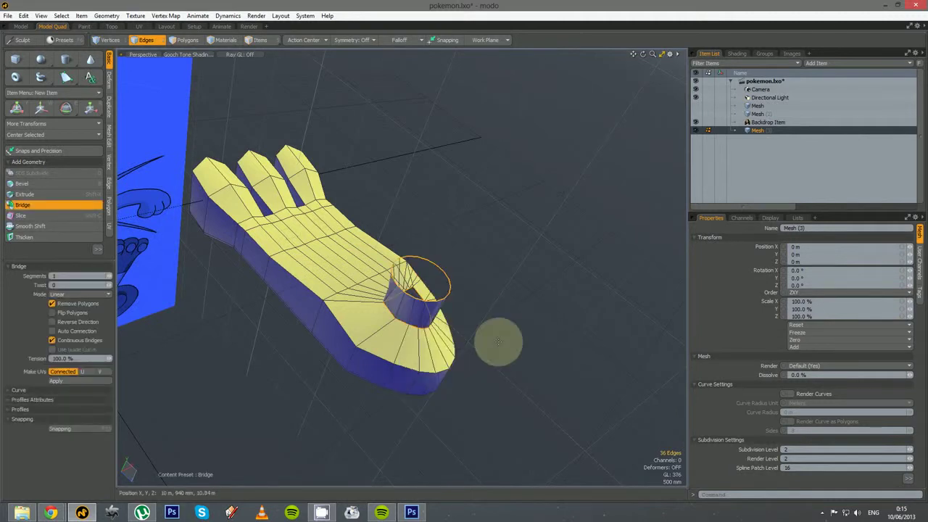
key(q)
- Select the edge loop at the base of the bridged ankle and scale it to 129% in Z
alt+drag(439, 311, 491, 232)
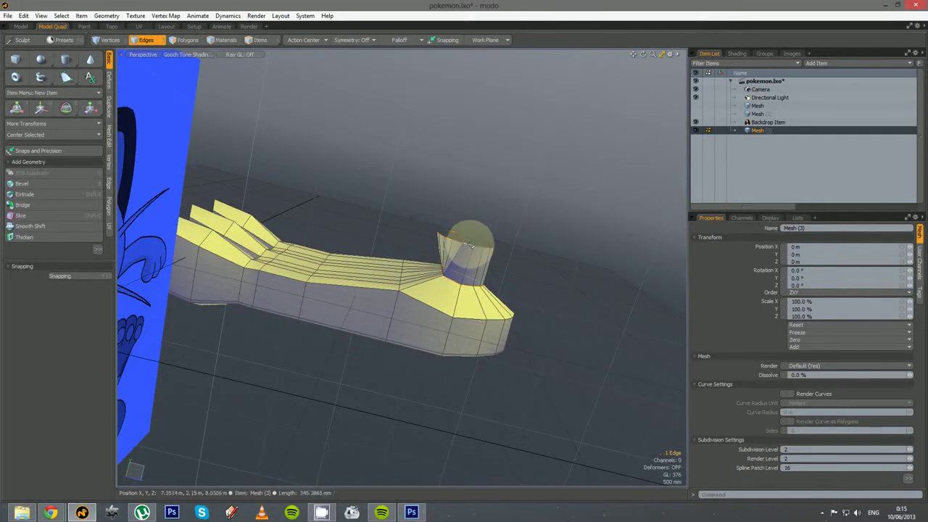
double_click(469, 245)
alt+drag(551, 289, 548, 240)
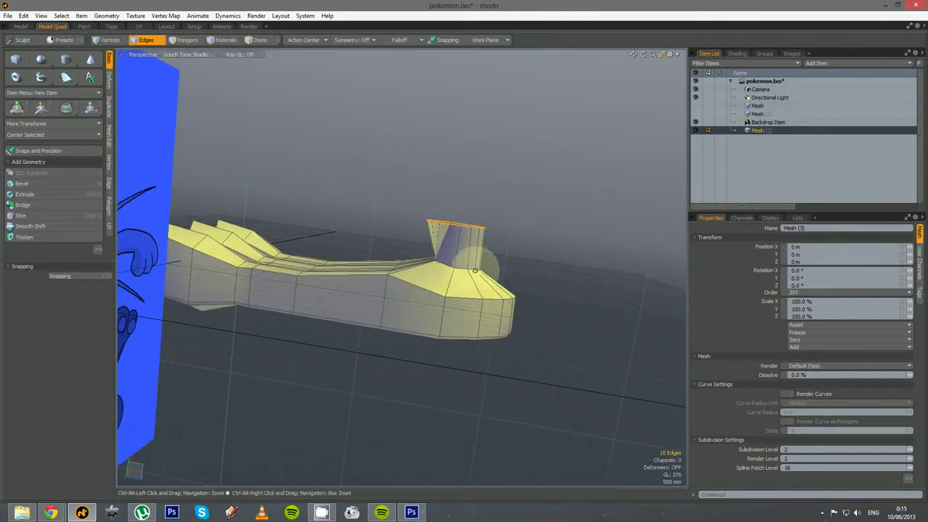
alt+drag(467, 264, 450, 274)
double_click(450, 274)
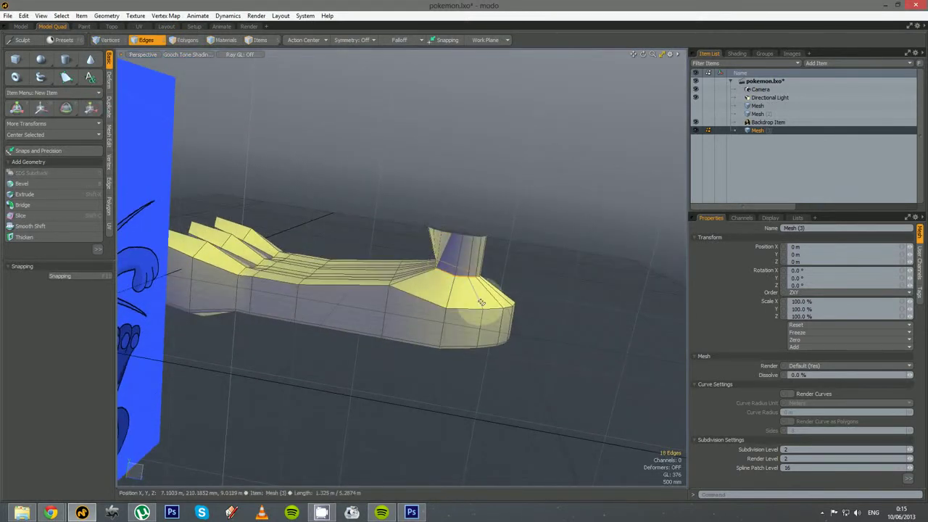
key(r)
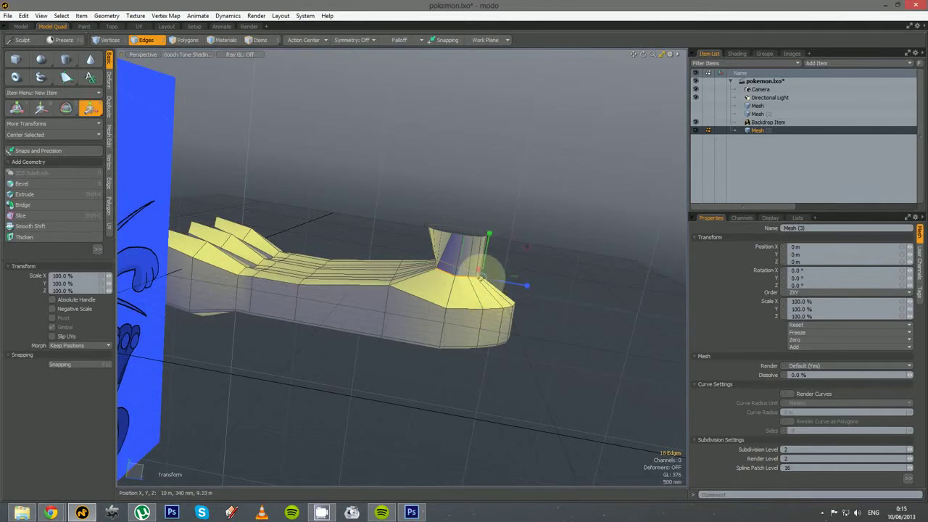
drag(526, 285, 537, 287)
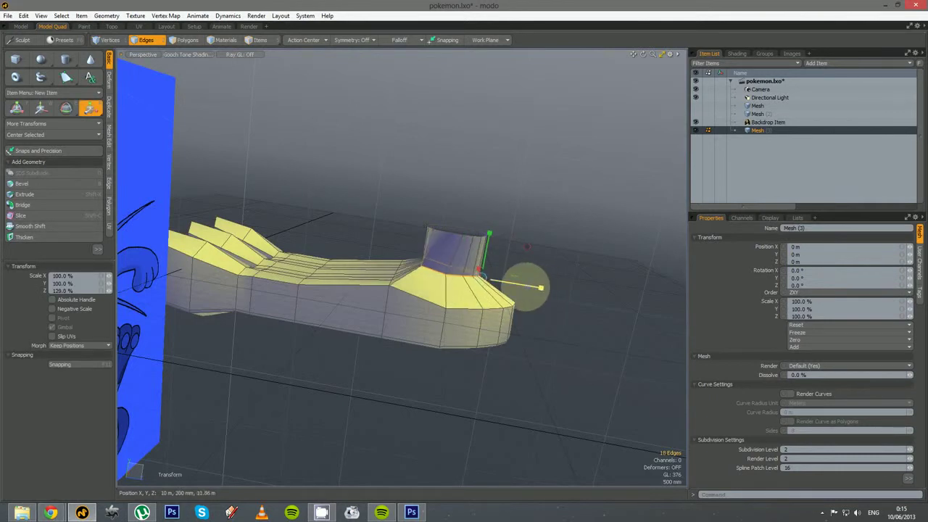
key(space)
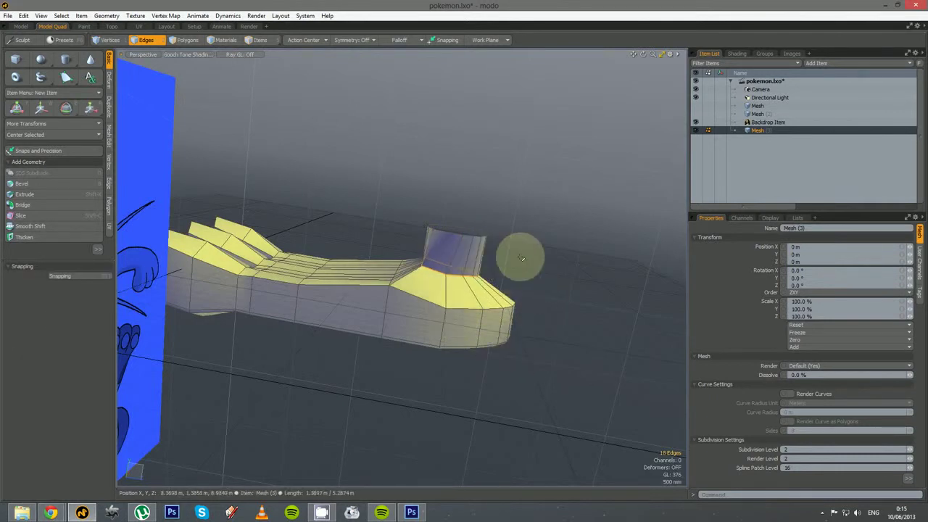
click(542, 298)
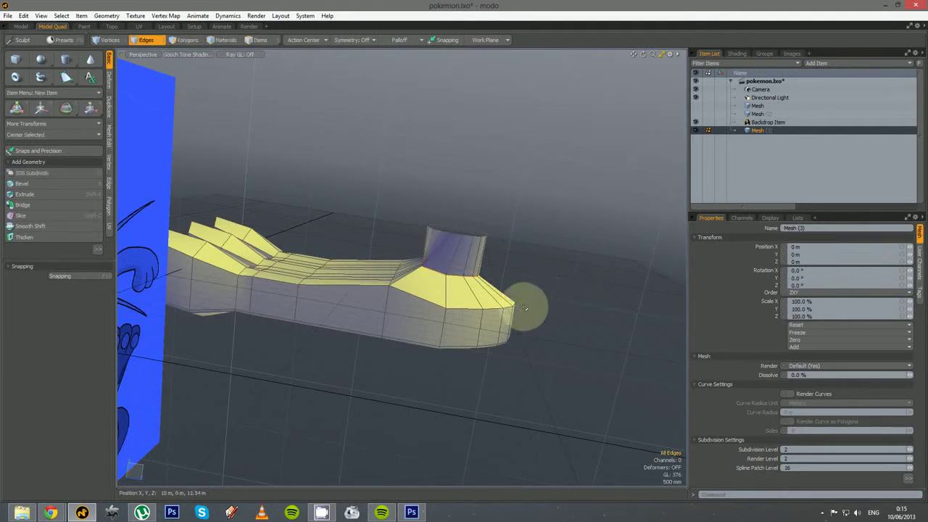
- Select the foot's body polygons behind the three digits, growing the selection from the heel and completing it in the top wireframe view
ctrl+alt+drag(485, 327, 433, 211)
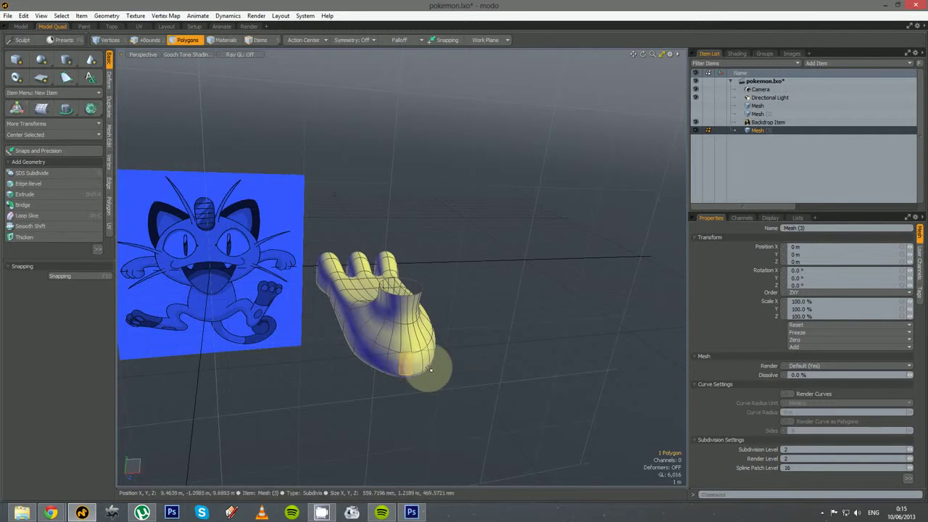
shift+click(417, 367)
key(shift+Up)
key(shift+Up)
key(shift+Up)
key(shift+Up)
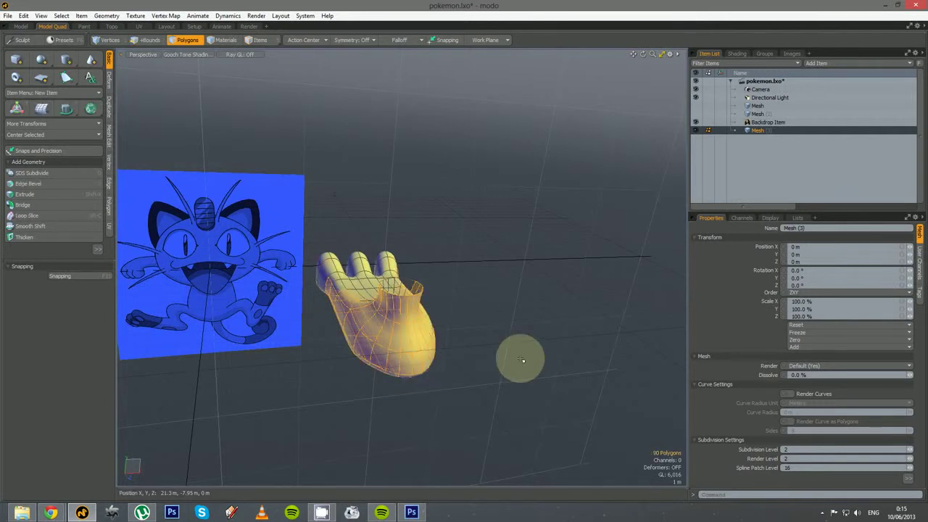
key(ctrl+space)
click(519, 322)
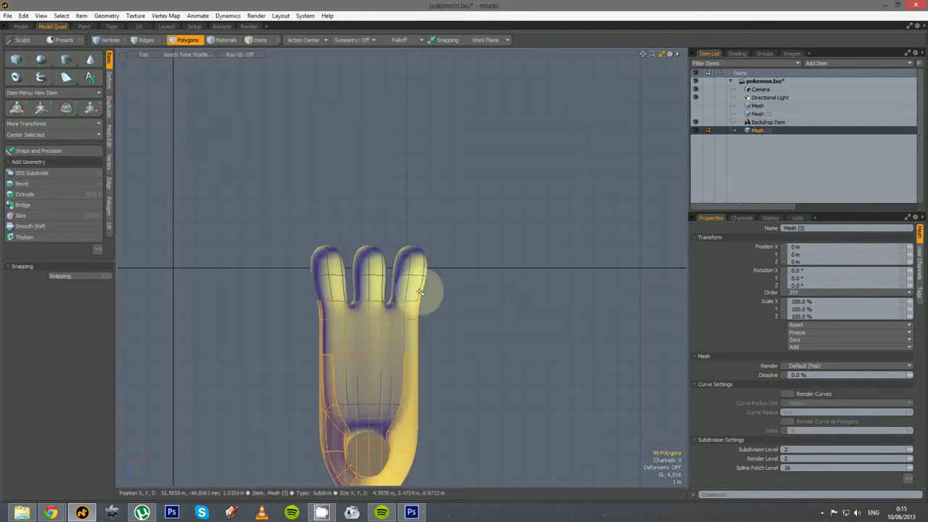
alt+shift+drag(291, 186, 272, 115)
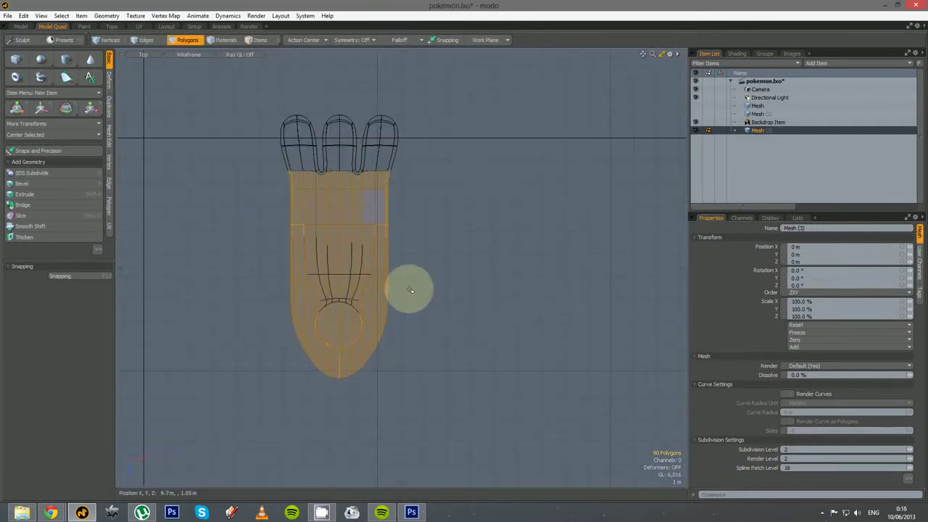
right_drag(410, 184, 256, 416)
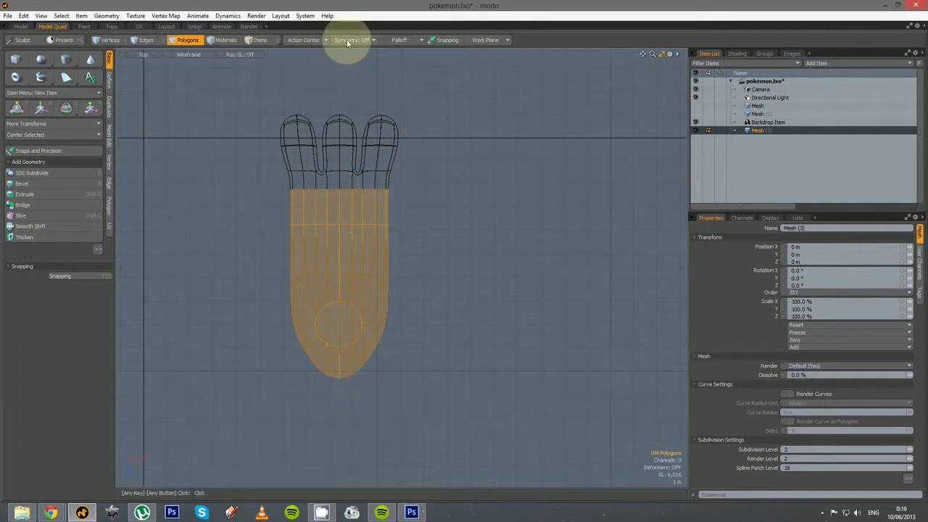
- Taper the selected foot body toward the heel by scaling it to 57% in X with a lengthwise linear falloff, and clear the falloff
click(403, 39)
click(410, 46)
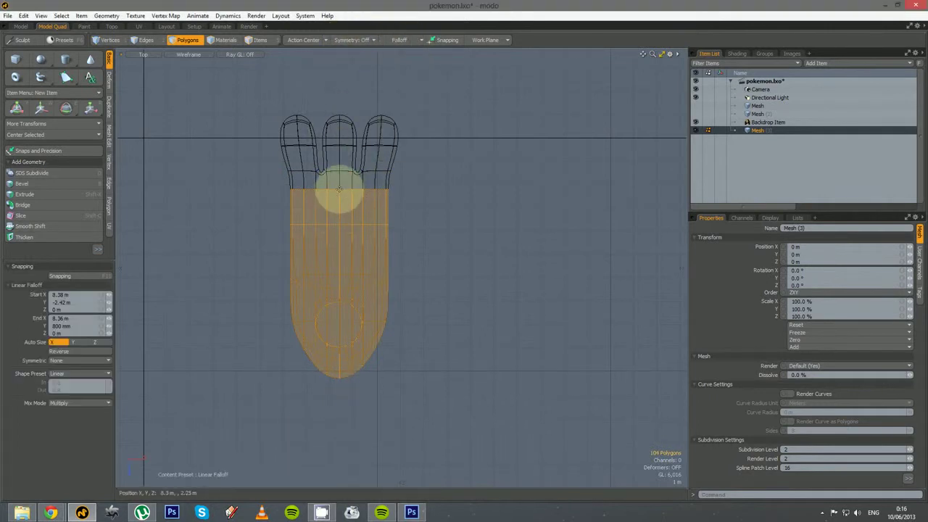
drag(338, 189, 340, 387)
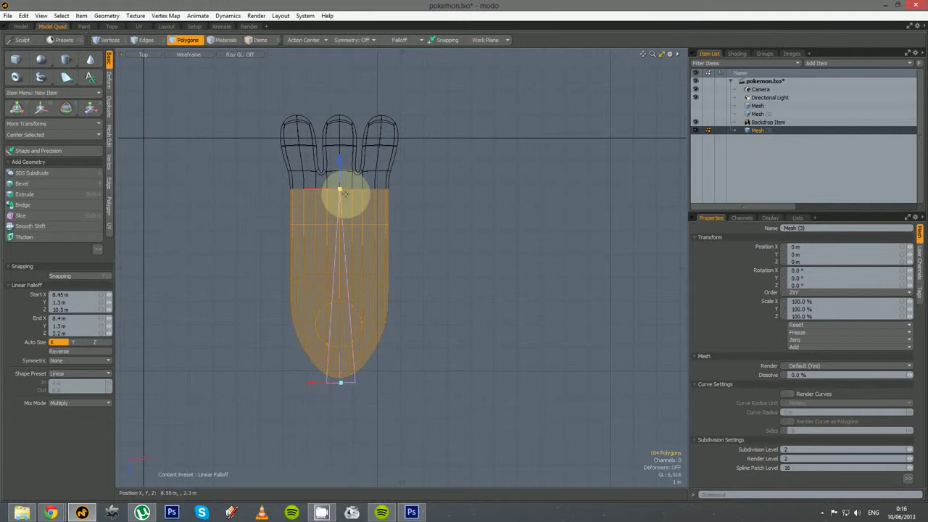
key(y)
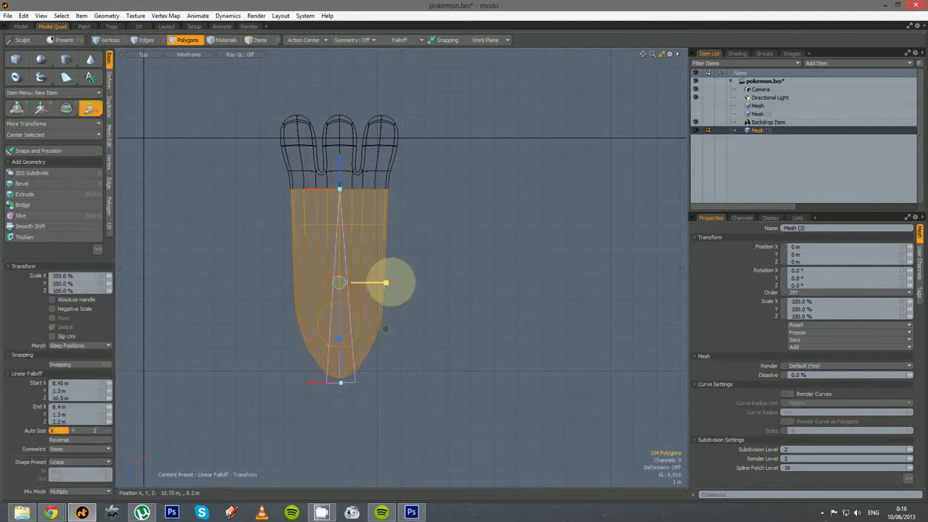
drag(387, 283, 369, 283)
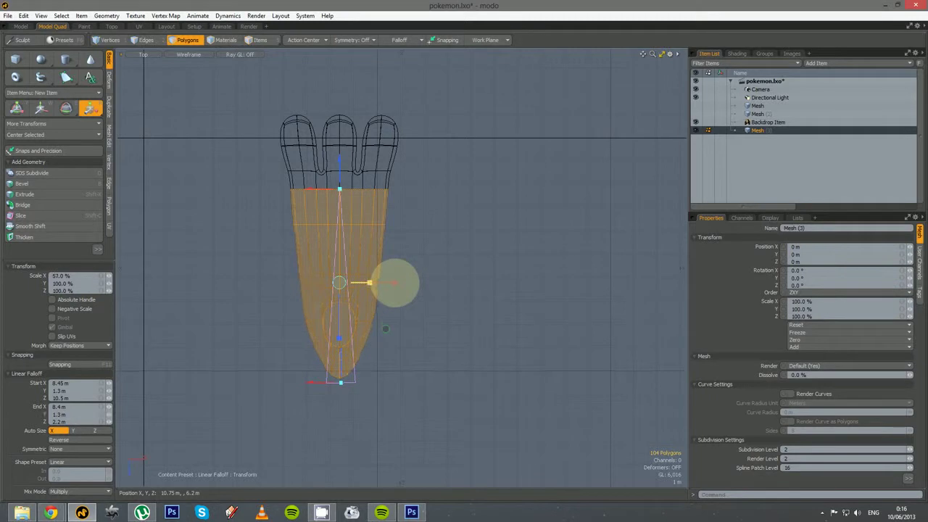
key(space)
click(396, 39)
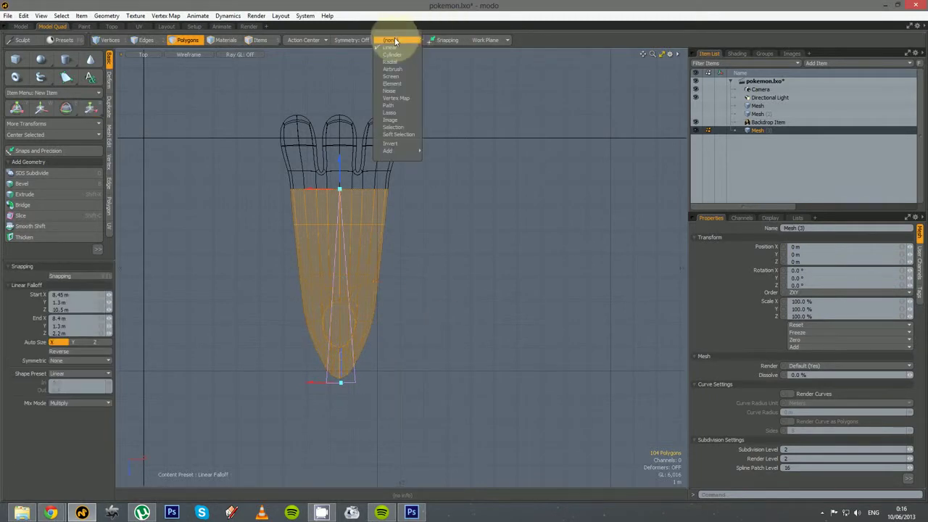
click(392, 40)
- Soft-move the heel's tip -250 mm in Z toward the digits with a screen falloff of size 68
key(ctrl+t)
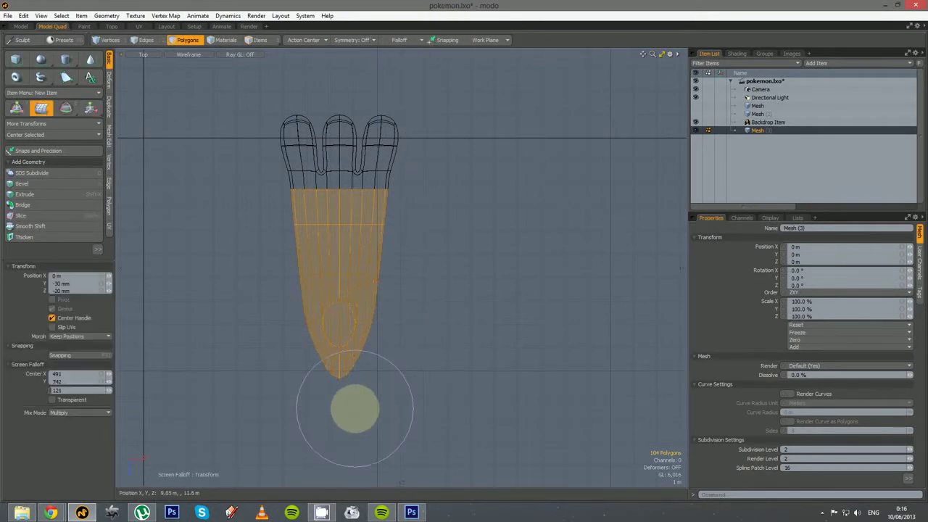
drag(355, 410, 338, 386)
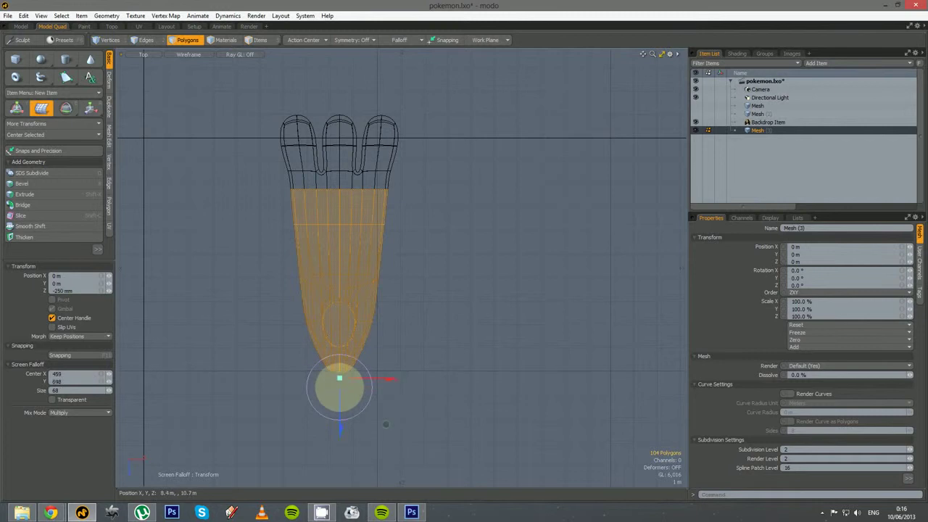
key(space)
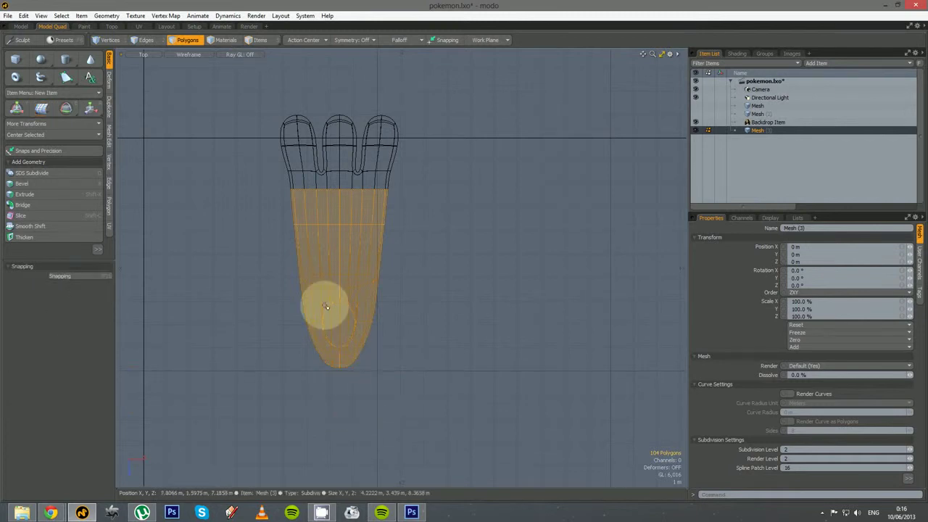
- Select the edge loop around the ankle opening's rim and scale it to 140.5% in X
key(space)
key(space)
key(space)
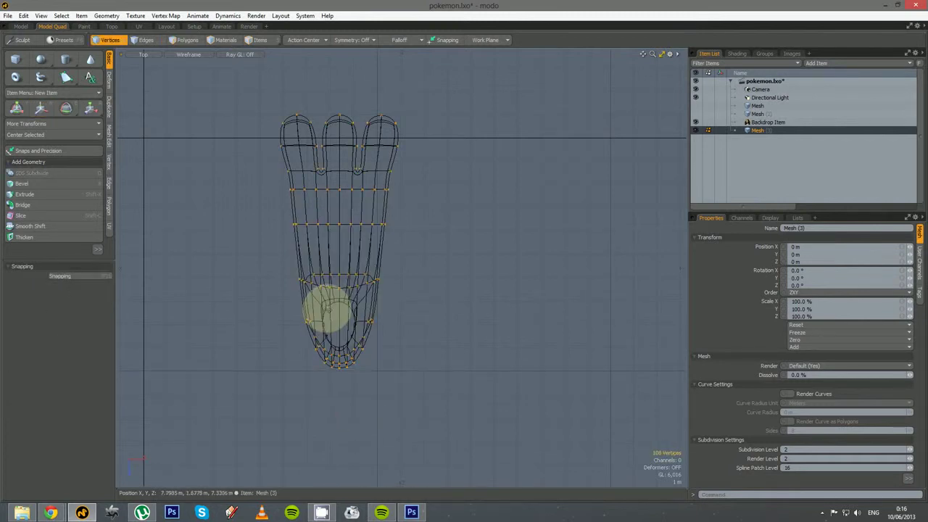
double_click(329, 310)
ctrl+alt+drag(425, 328, 475, 344)
alt+shift+drag(379, 342, 569, 364)
key(space)
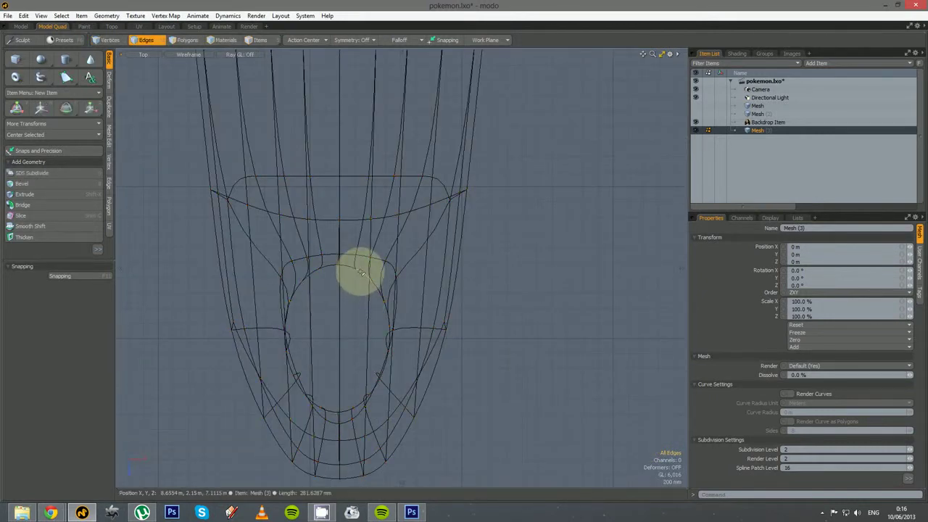
double_click(361, 272)
ctrl+alt+drag(375, 326, 319, 357)
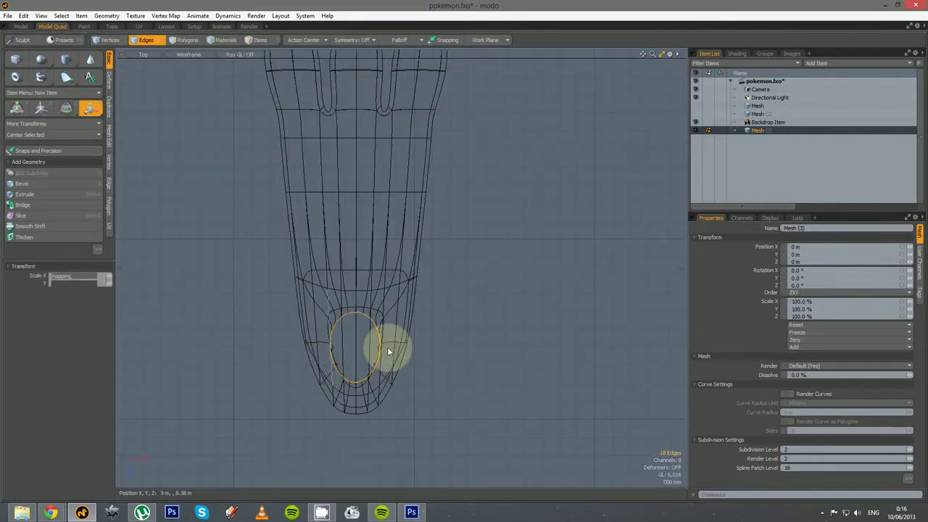
key(r)
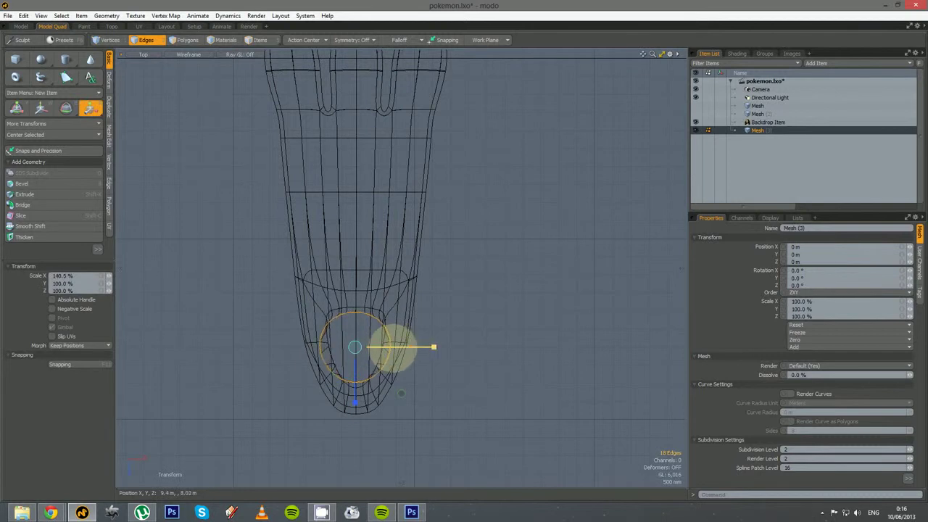
key(space)
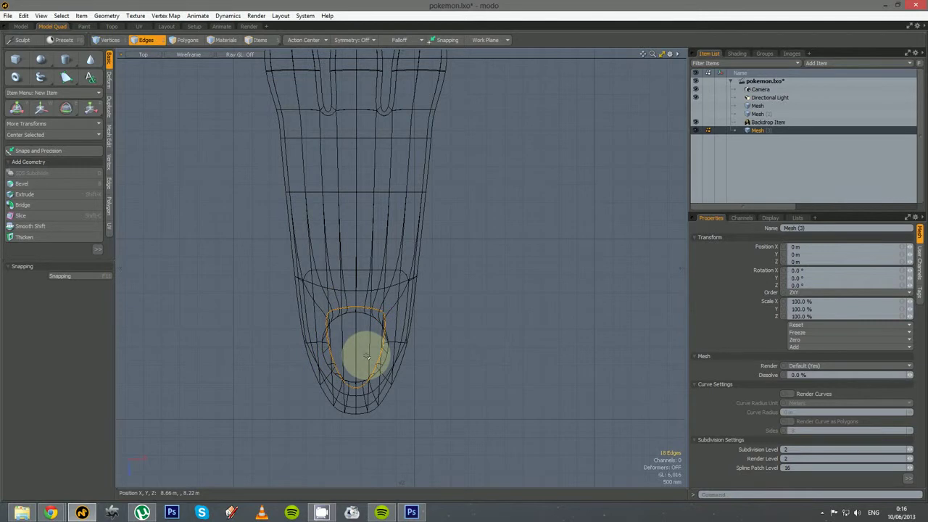
- Scale the edge loop at the base of the ankle to 177.5% in X
key(r)
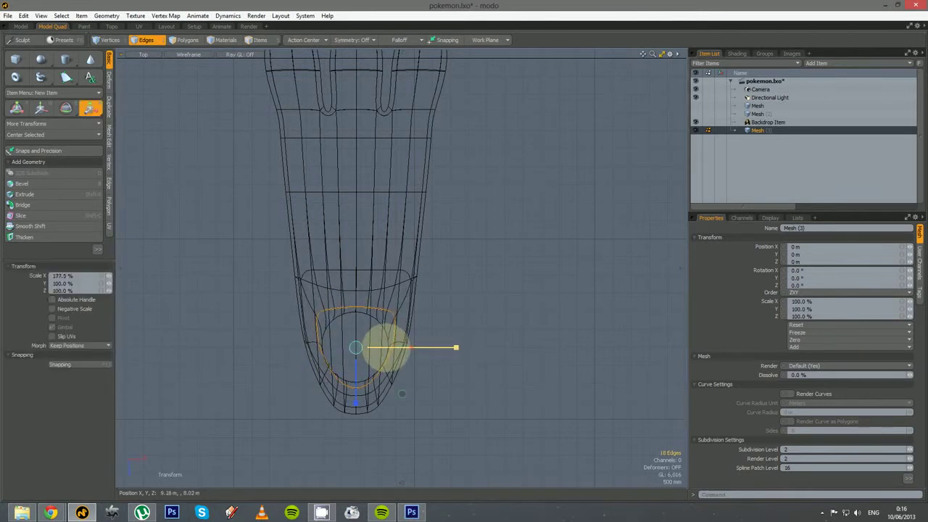
drag(385, 347, 387, 347)
key(space)
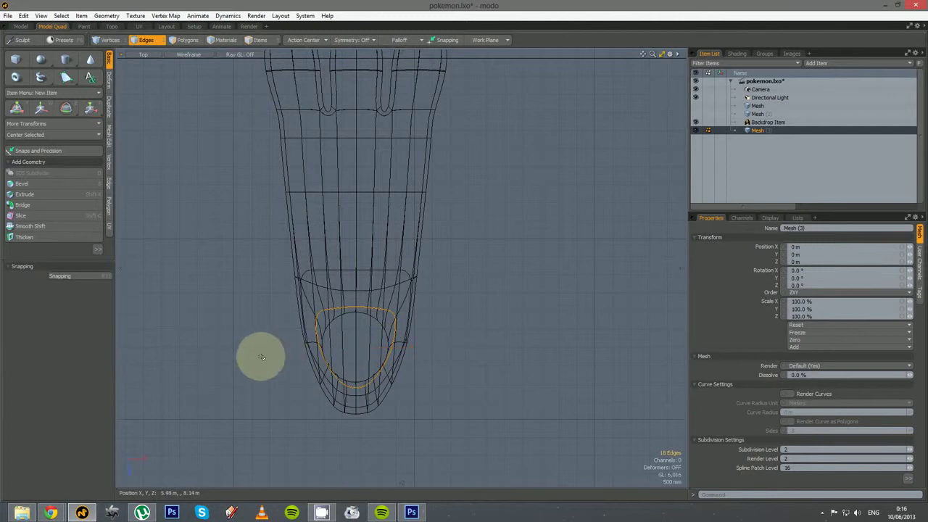
- Return to the perspective view and display the foot with Gooch Tone Shading
key(ctrl+space)
click(297, 342)
mouse_move(347, 379)
alt+mouse_down()
mouse_move(569, 288)
mouse_move(456, 280)
mouse_move(418, 215)
mouse_move(395, 280)
mouse_move(325, 317)
mouse_move(304, 312)
alt+mouse_up()
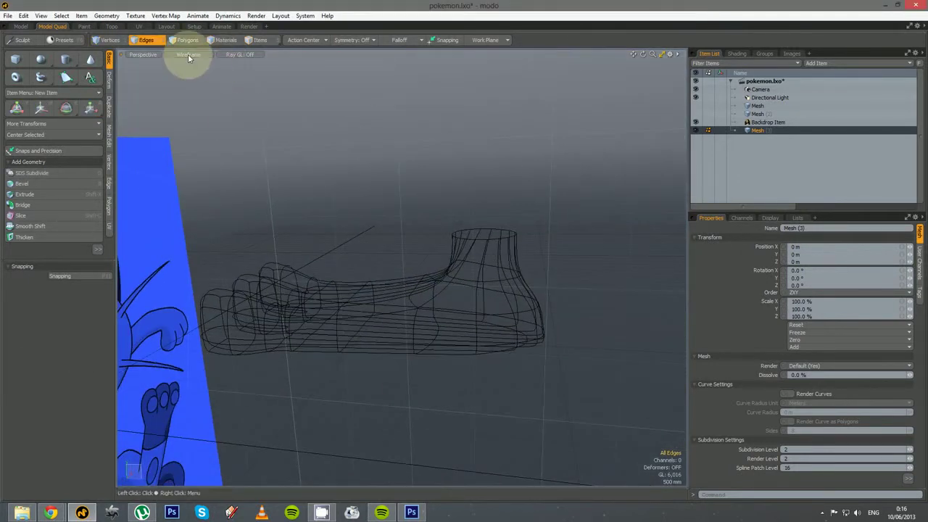
click(187, 55)
click(188, 106)
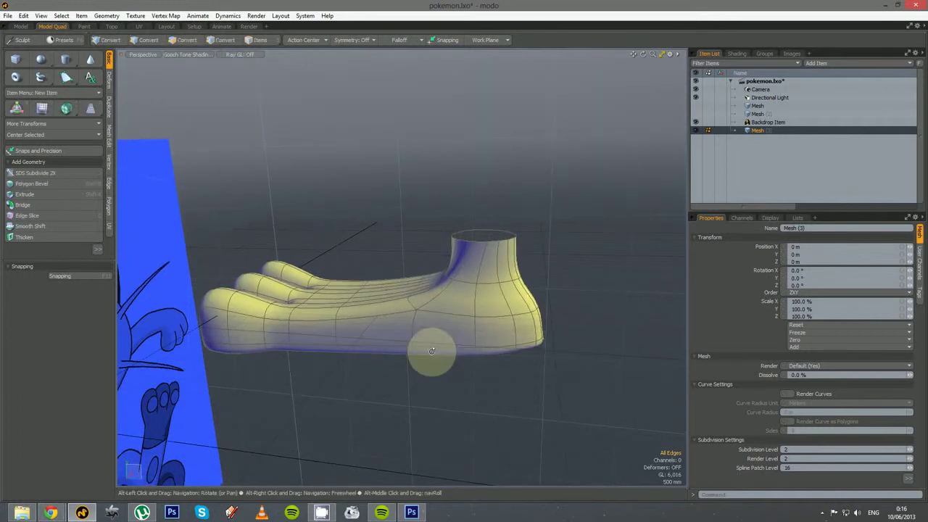
- Select polygons on the underside tips of the three digits, grow the selection over the whole digits, and switch to the top view
alt+drag(428, 352, 356, 452)
alt+drag(447, 356, 452, 476)
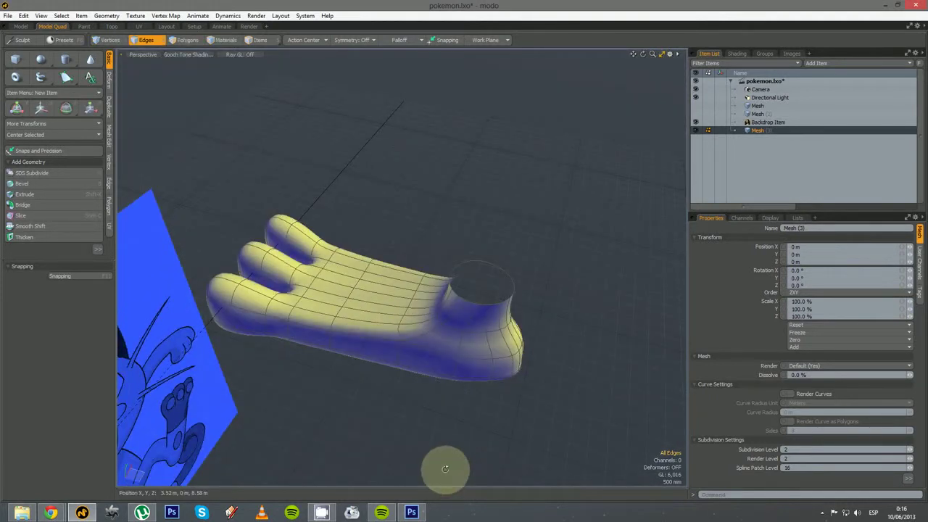
alt+drag(573, 431, 345, 210)
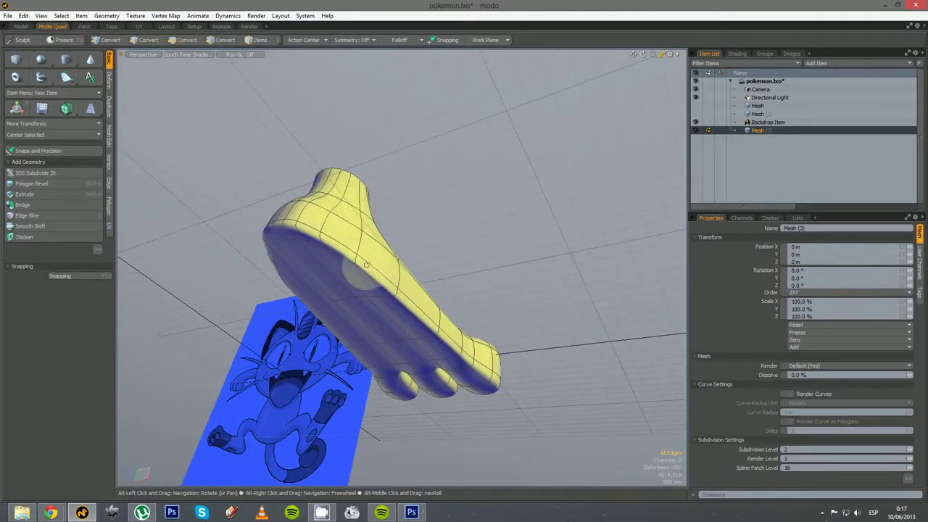
alt+drag(366, 264, 372, 187)
key(3)
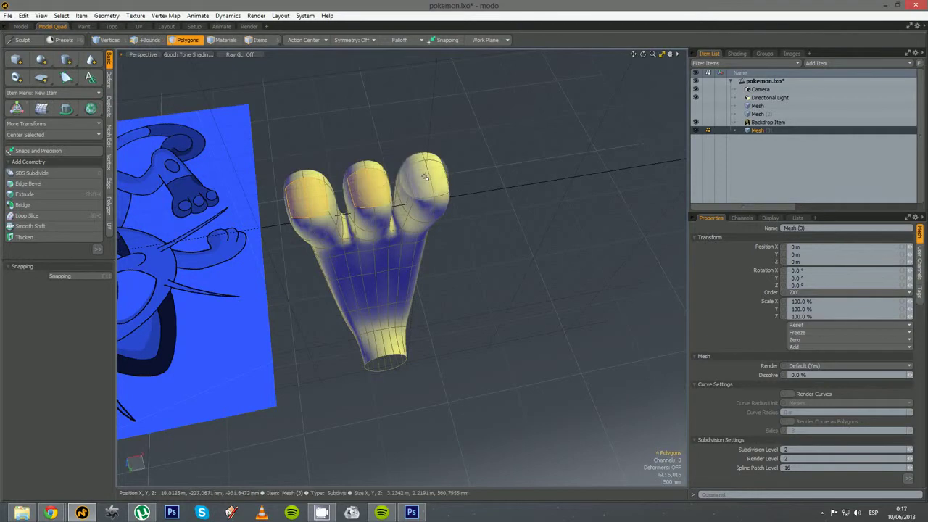
mouse_move(426, 178)
mouse_down()
mouse_move(514, 254)
mouse_move(476, 156)
mouse_up()
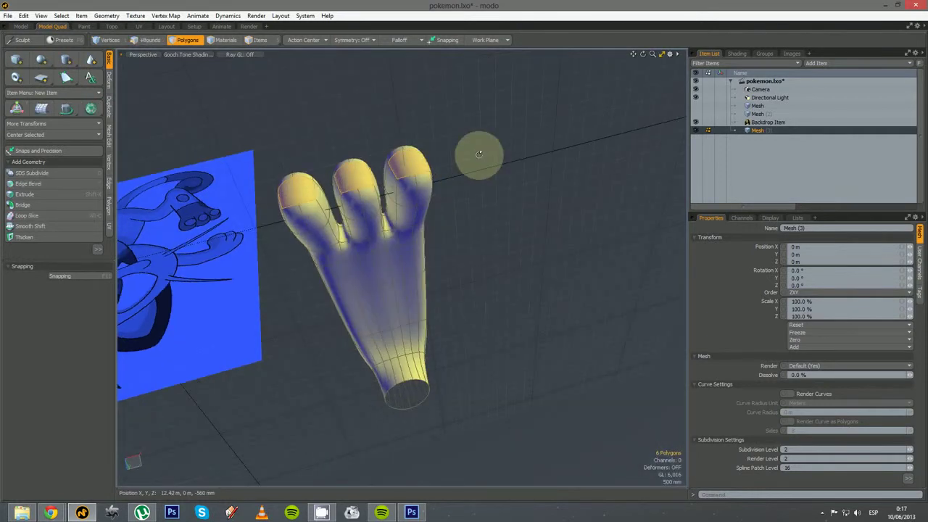
key(shift+Up)
key(shift+Up)
key(ctrl+space)
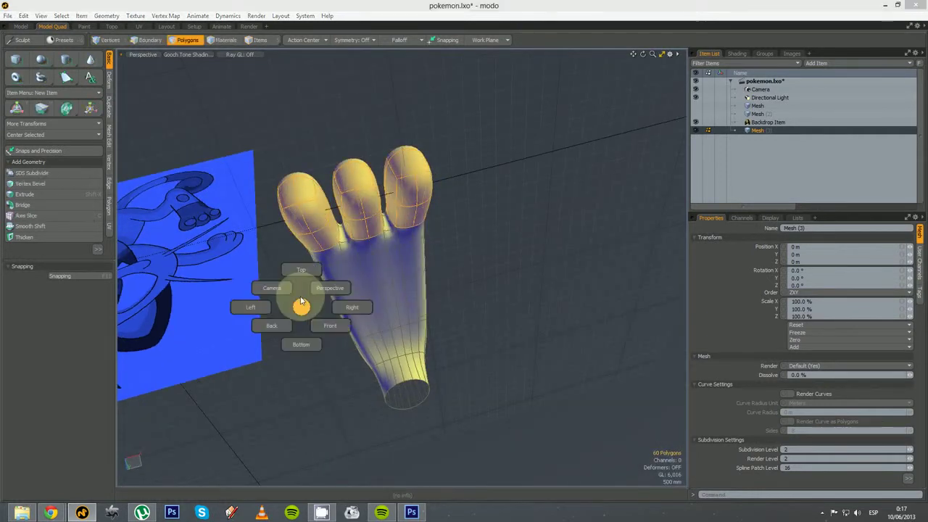
click(297, 275)
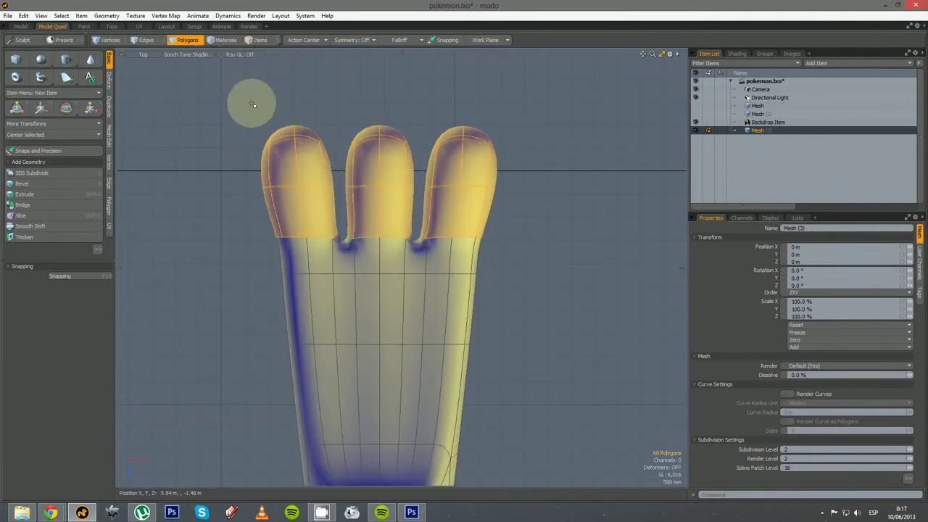
- Select the edge loop around the middle of each digit and scale the loops to 124% in Y with the Local action center
key(2)
double_click(287, 188)
shift+double_click(366, 186)
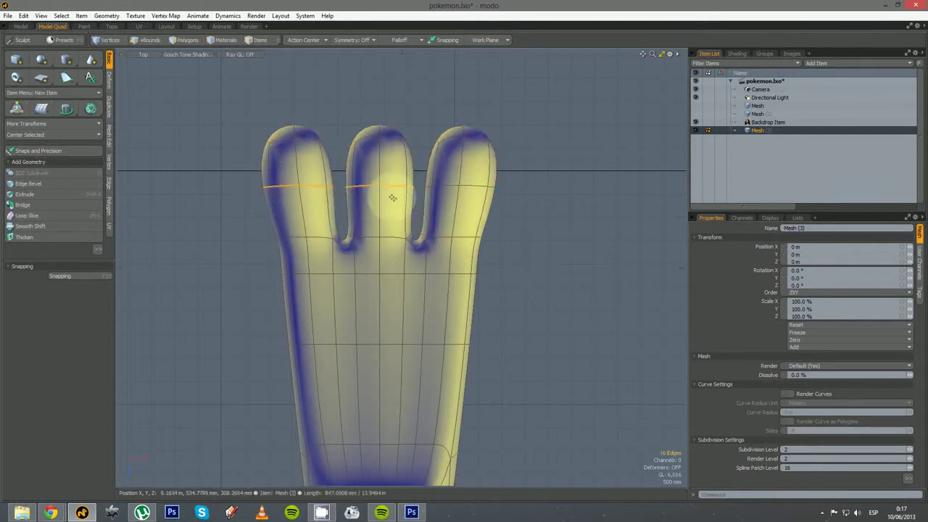
shift+double_click(468, 187)
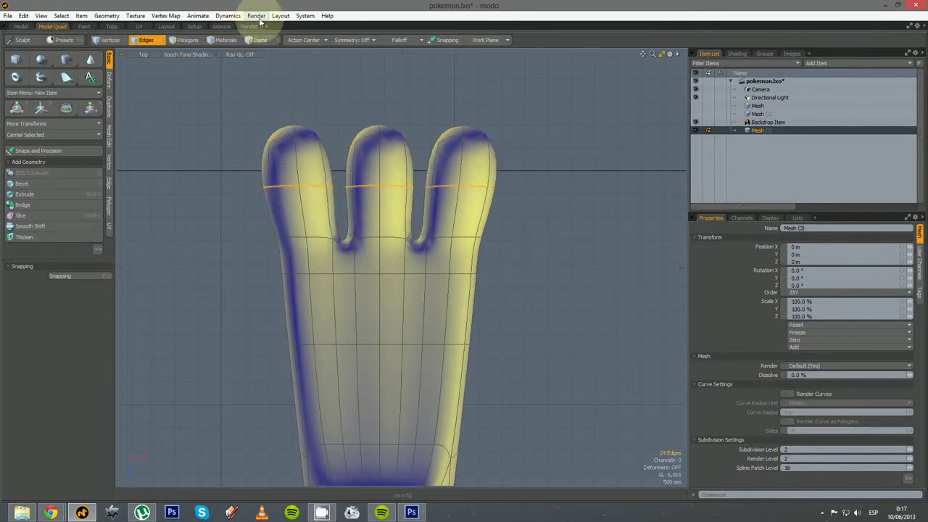
click(307, 40)
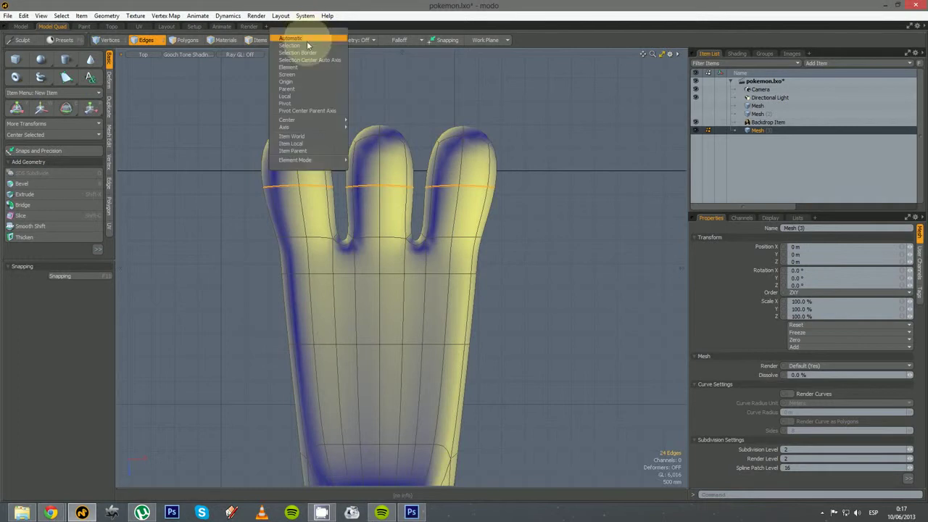
click(286, 96)
key(r)
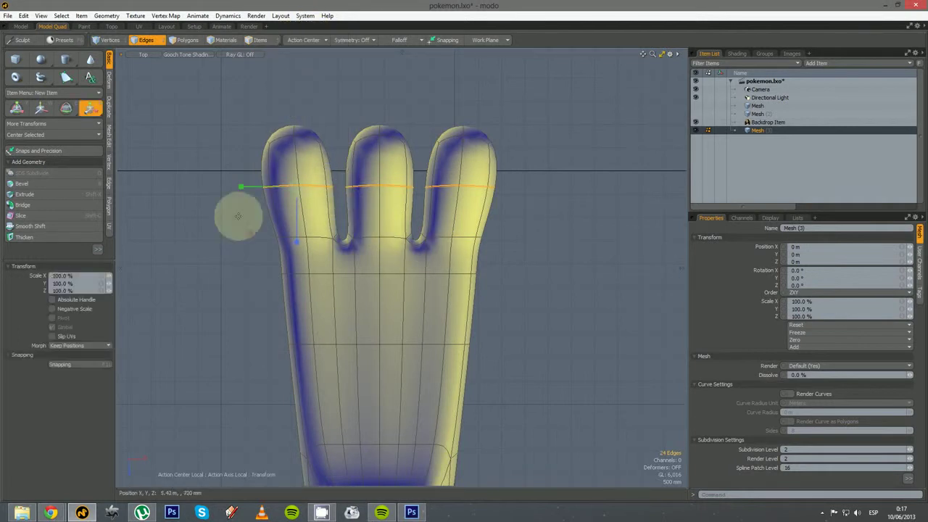
drag(240, 187, 227, 187)
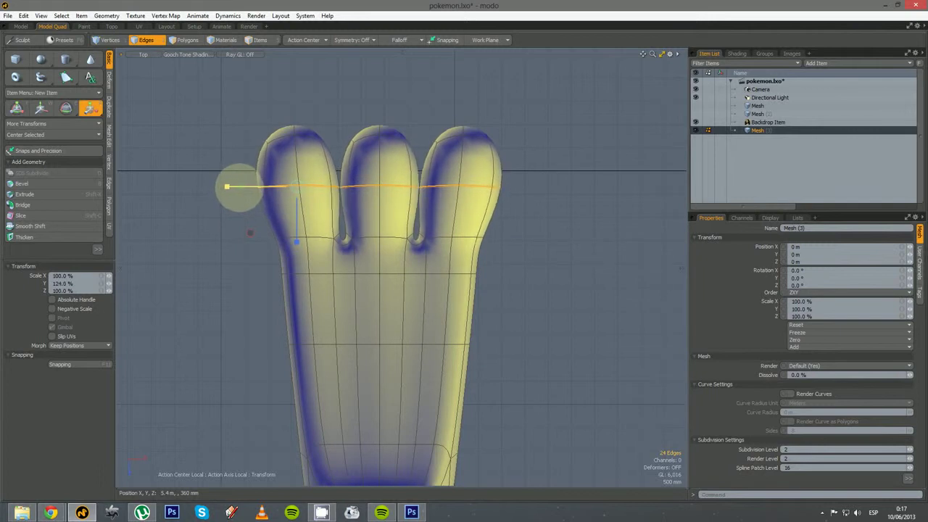
key(space)
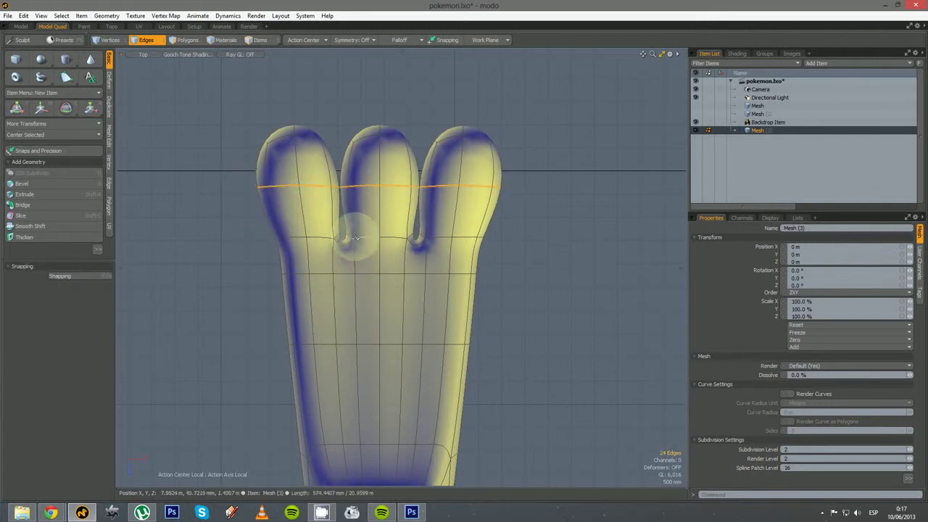
key(space)
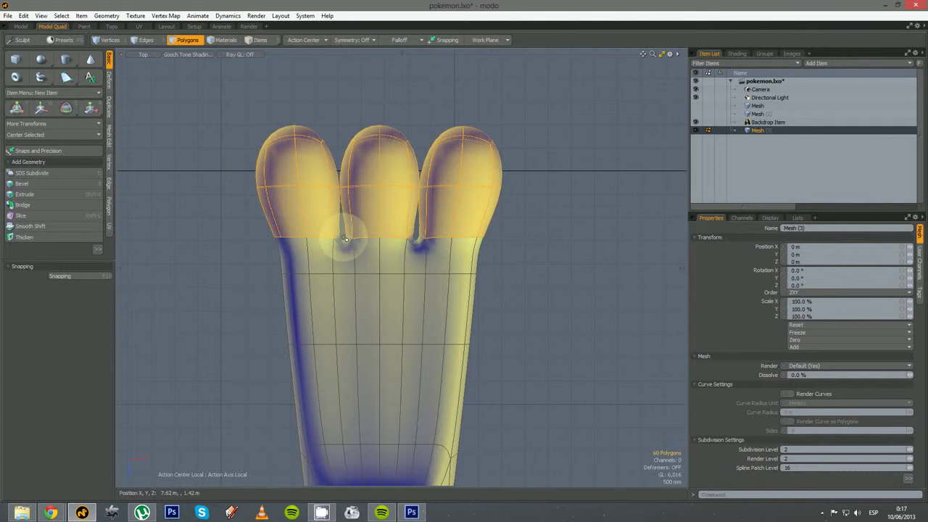
- Display the mesh as Wireframe and select the small polygons in both gaps between the digits, on the upper and lower sides
click(345, 243)
shift+click(419, 243)
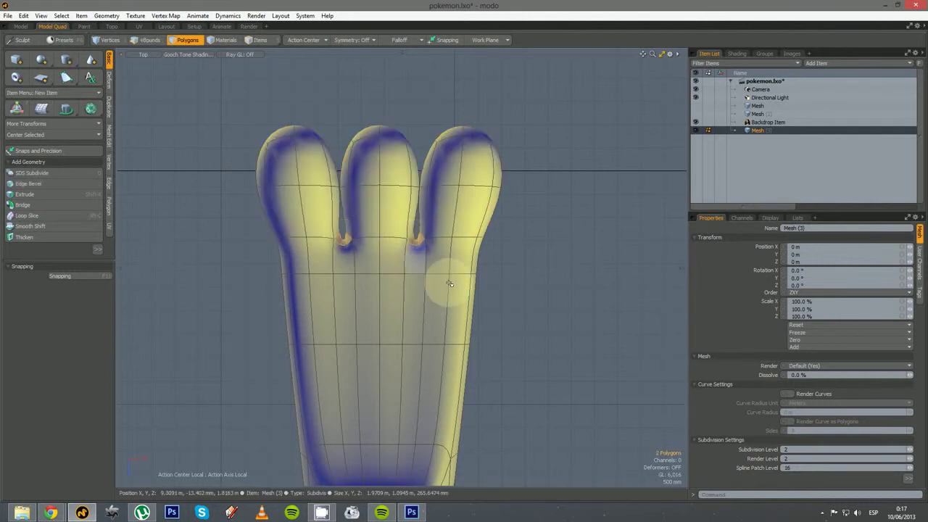
click(179, 55)
click(173, 76)
mouse_move(255, 245)
ctrl+alt+mouse_down()
mouse_move(382, 246)
mouse_move(432, 260)
ctrl+alt+mouse_up()
click(328, 253)
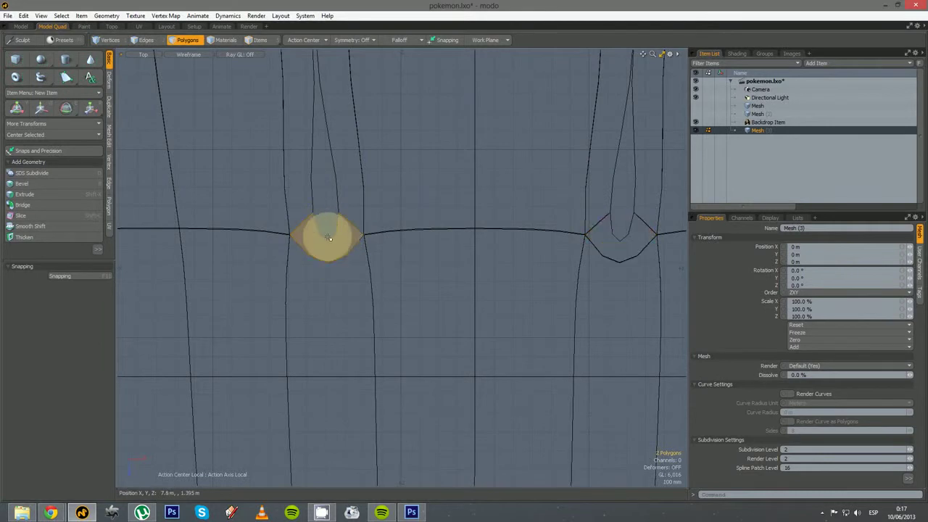
shift+click(618, 248)
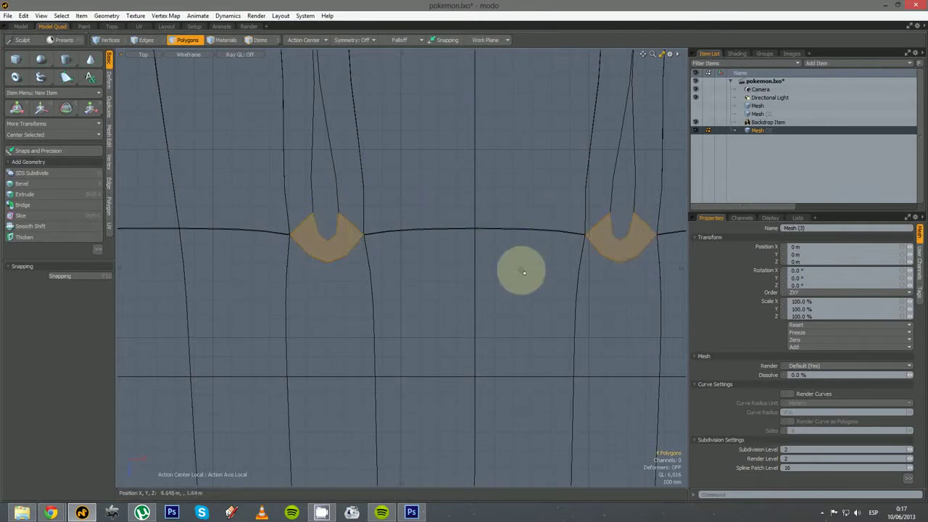
ctrl+alt+drag(522, 269, 469, 290)
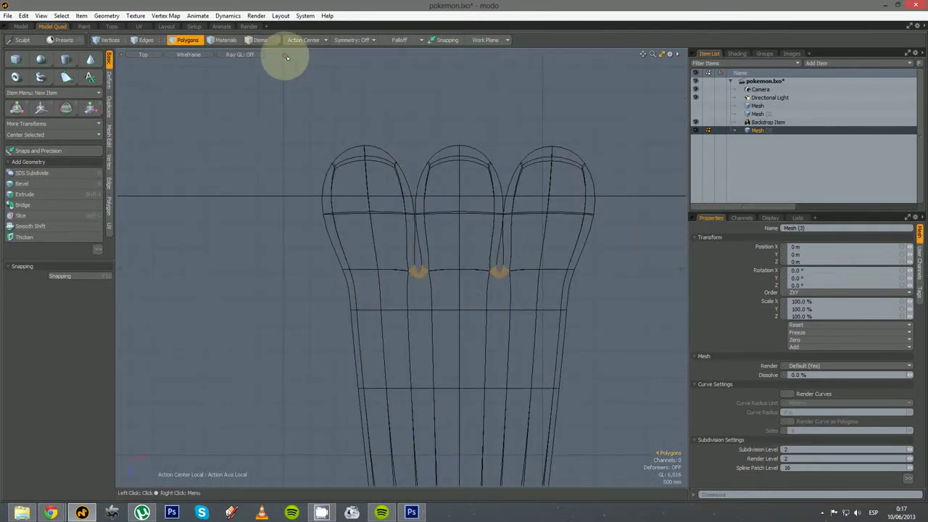
- Scale the selected gap polygons to about 56.6% in Y, then clear the selection
key(r)
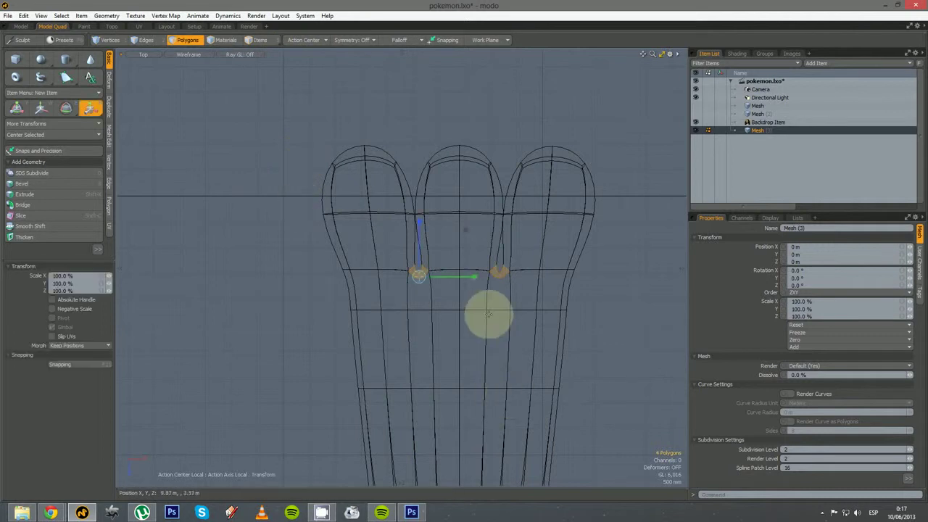
drag(474, 279, 449, 277)
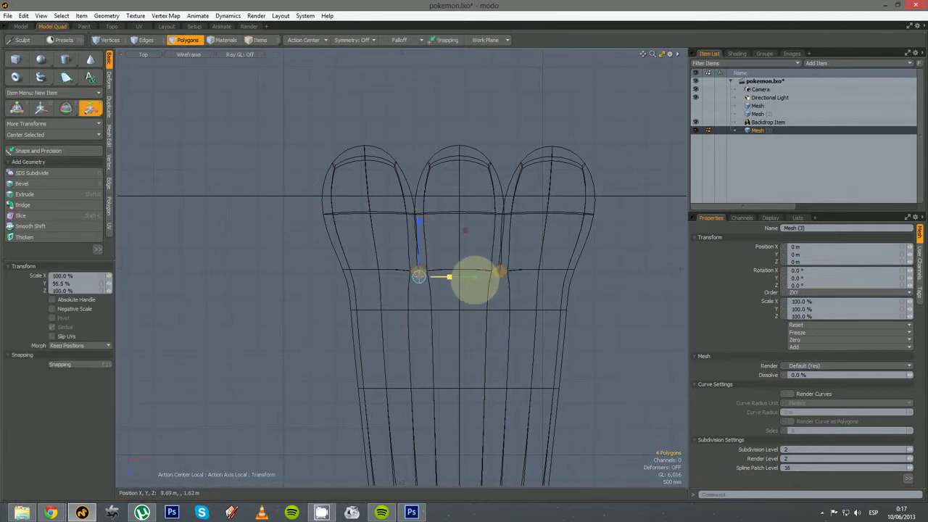
key(q)
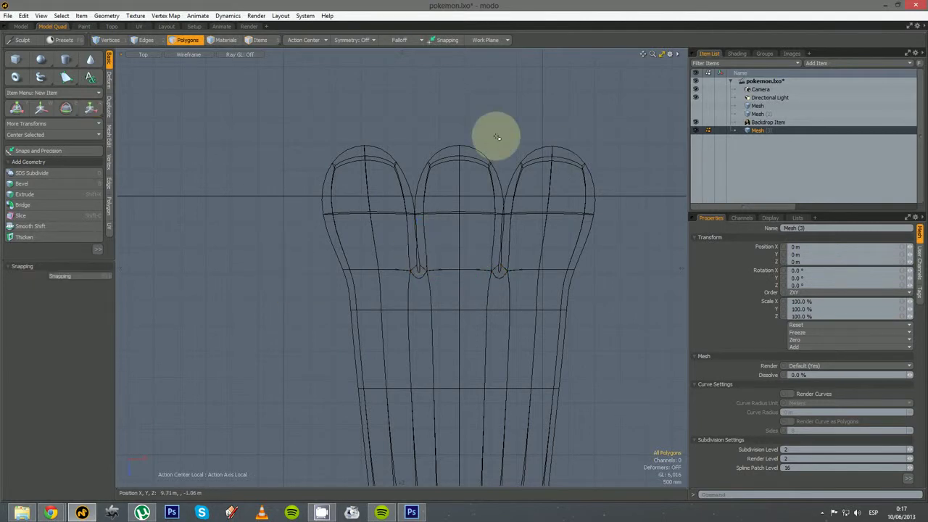
- Select the middle digit's tip polygons, grow the selection once, and move them -200 mm in Z with the Automatic action center
click(464, 149)
drag(450, 146, 470, 147)
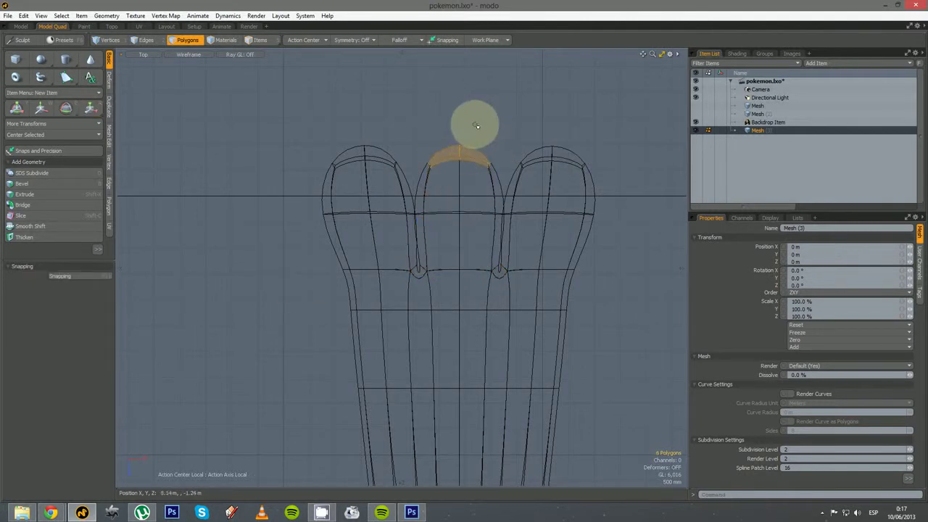
key(shift+Up)
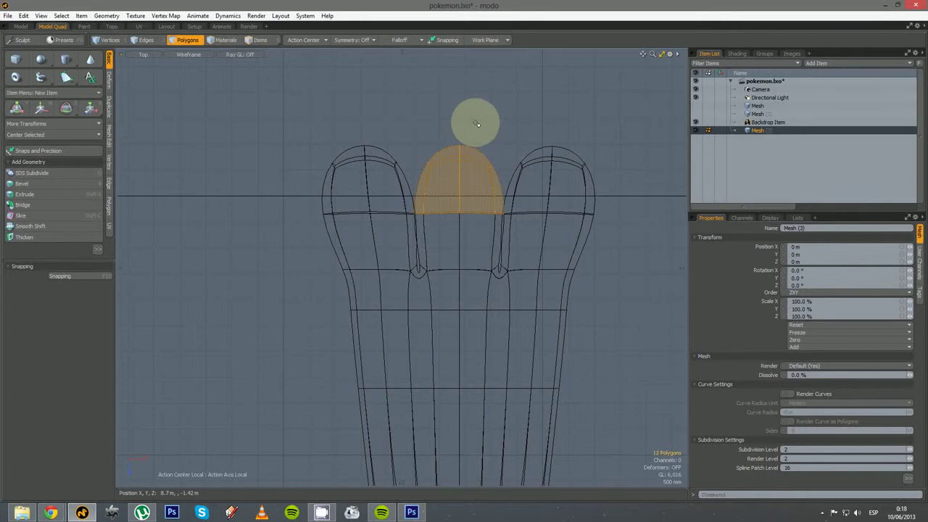
key(w)
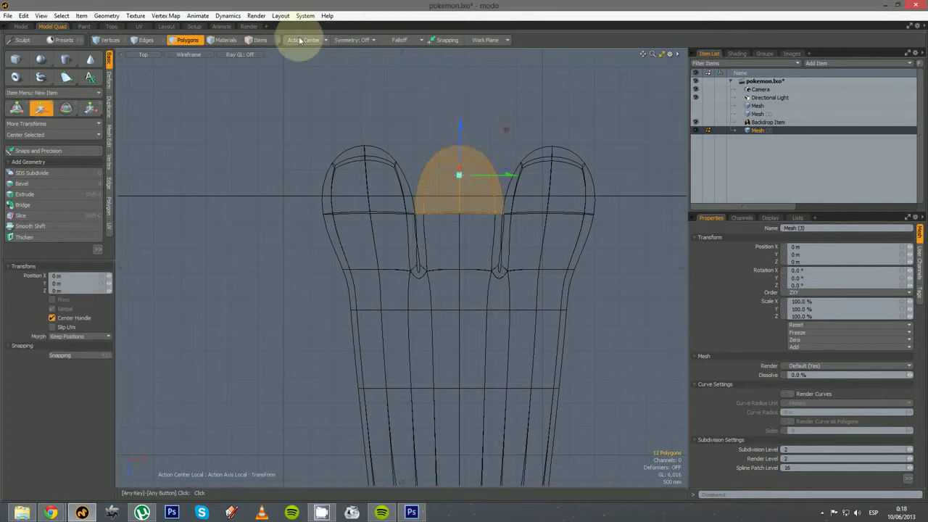
click(301, 41)
click(304, 58)
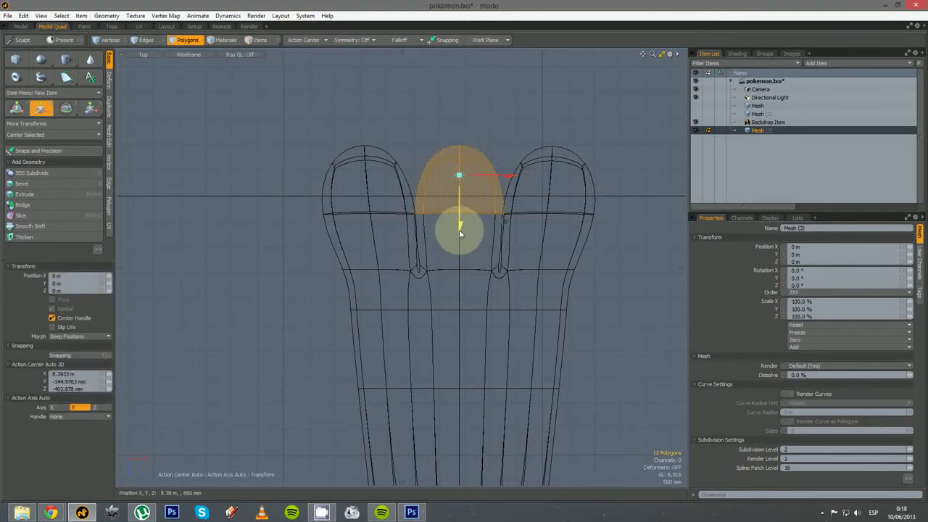
drag(459, 229, 459, 219)
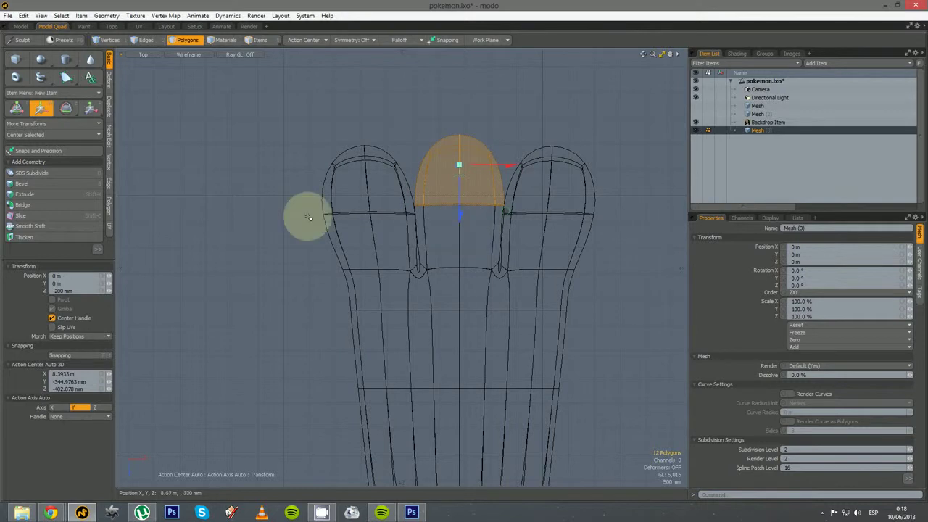
key(q)
- Reshape the digit tips in the left view with screen falloff, pushing the upper front inward and down and pulling the lower front outward
click(258, 195)
key(ctrl+space)
click(299, 244)
alt+drag(300, 242, 460, 358)
key(ctrl+space)
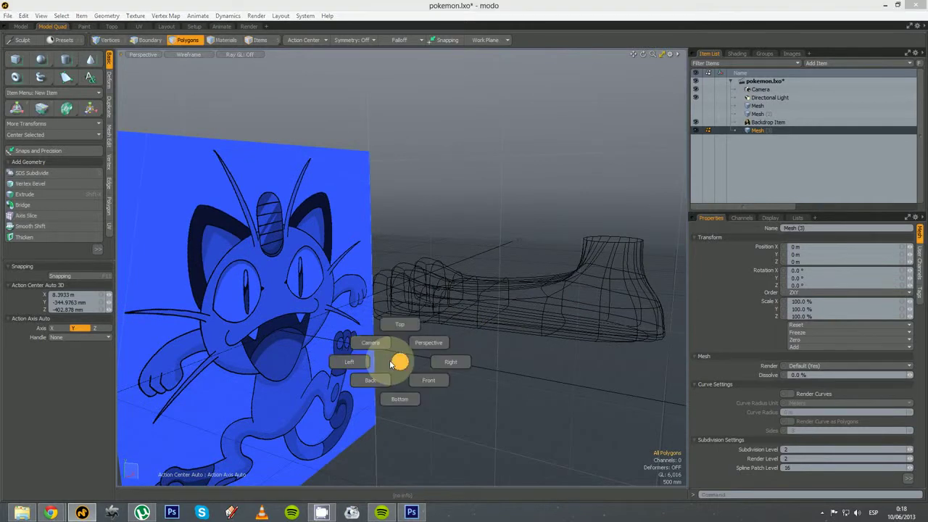
click(399, 325)
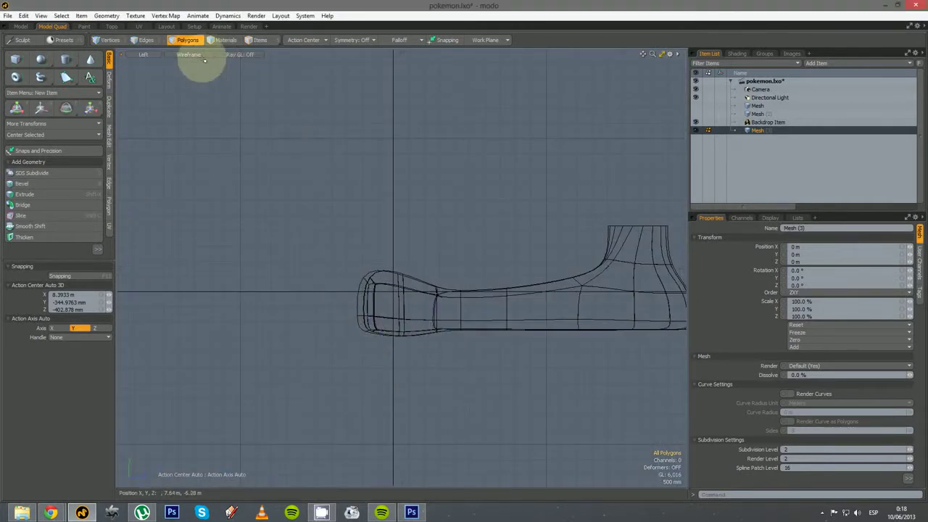
key(ctrl+t)
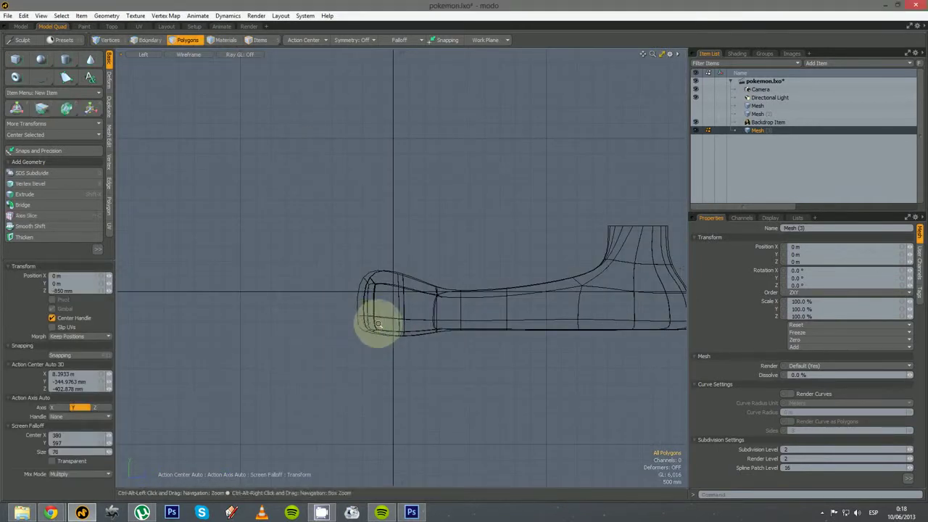
scroll(366, 321, up, 4)
right_drag(279, 301, 281, 301)
right_drag(309, 227, 314, 226)
drag(345, 216, 361, 225)
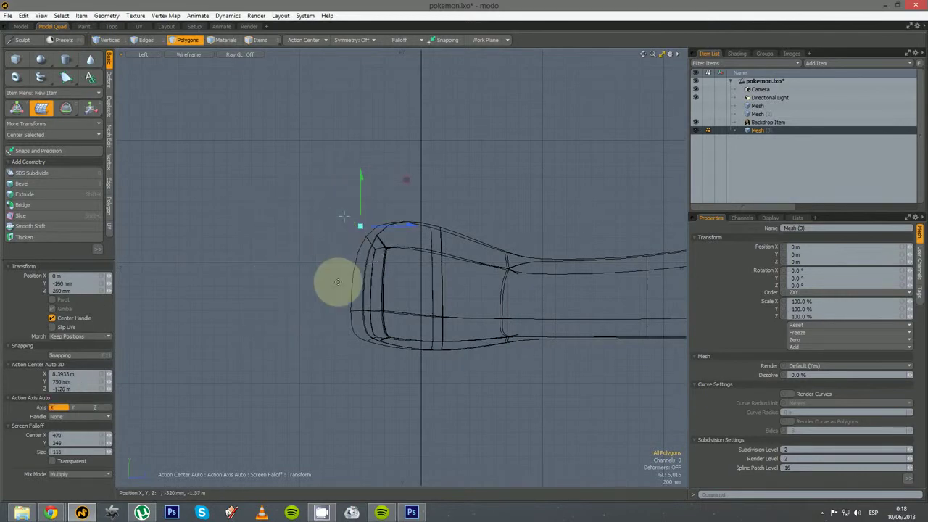
drag(341, 283, 318, 295)
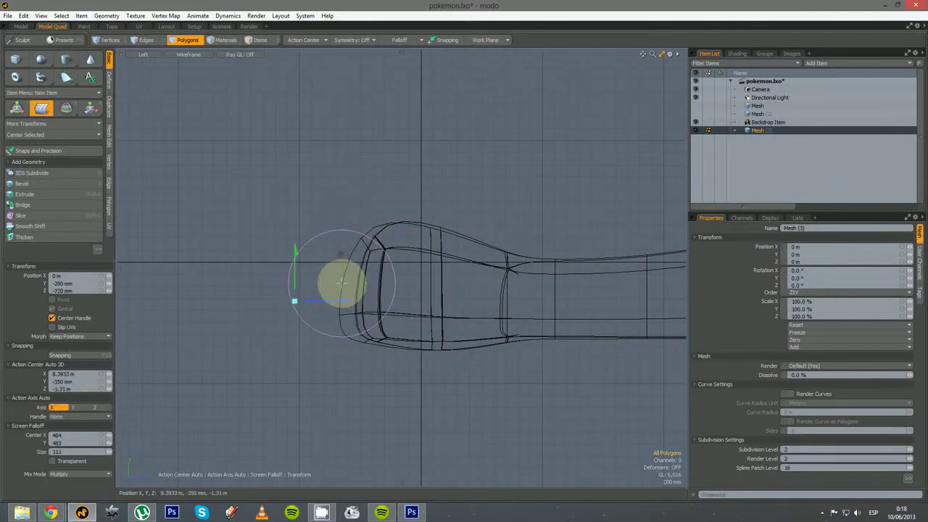
key(space)
- Return to the perspective view, display the foot with Gooch Tone Shading, and turn off its subdivision smoothing
alt+drag(289, 350, 295, 242)
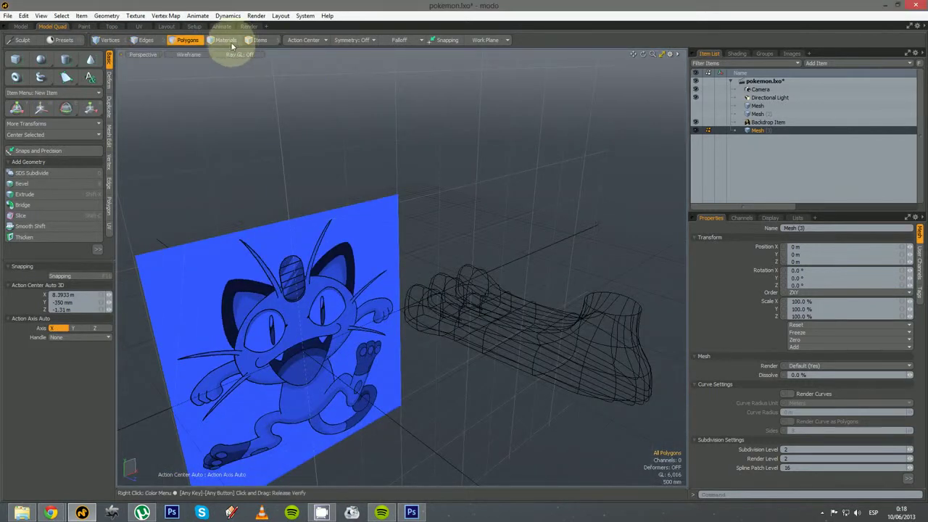
click(198, 56)
click(196, 97)
mouse_move(234, 166)
alt+shift+mouse_down()
mouse_move(472, 407)
mouse_move(431, 362)
mouse_move(509, 283)
mouse_move(428, 368)
alt+shift+mouse_up()
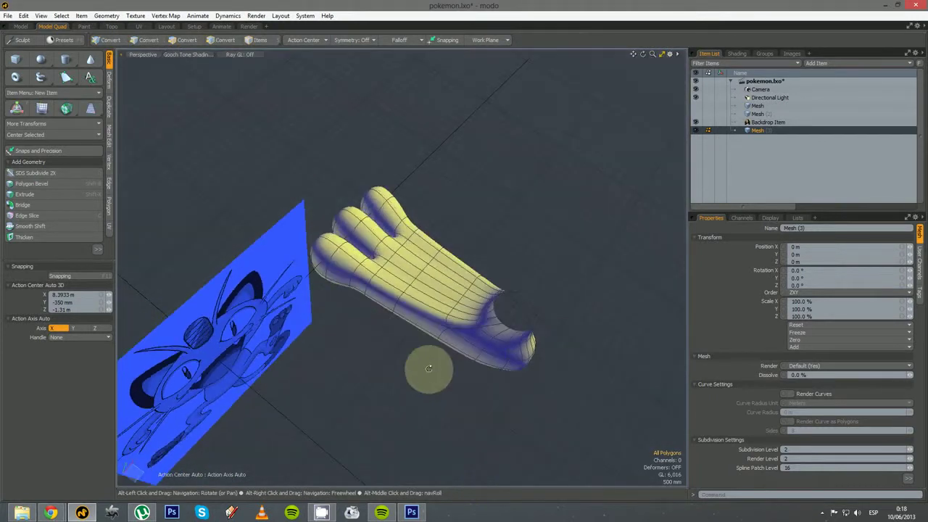
alt+drag(503, 406, 440, 408)
key(Tab)
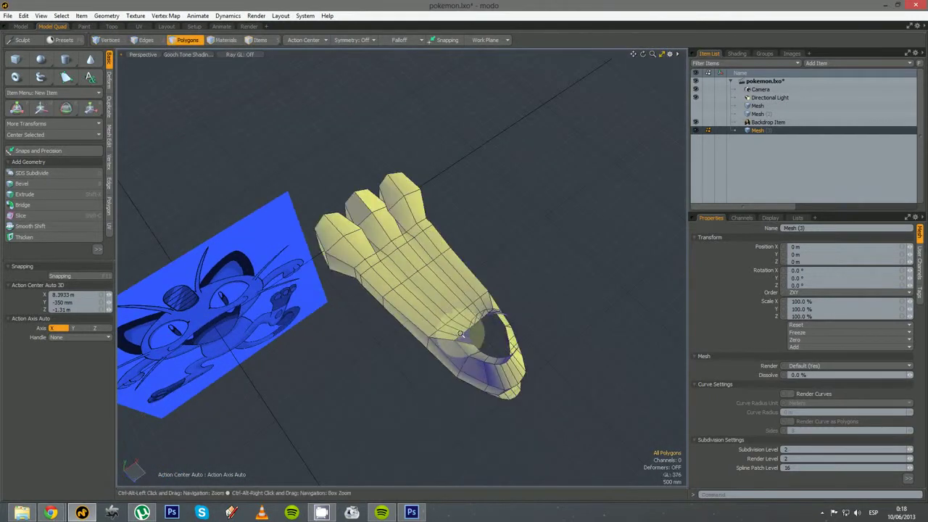
ctrl+alt+drag(460, 334, 360, 263)
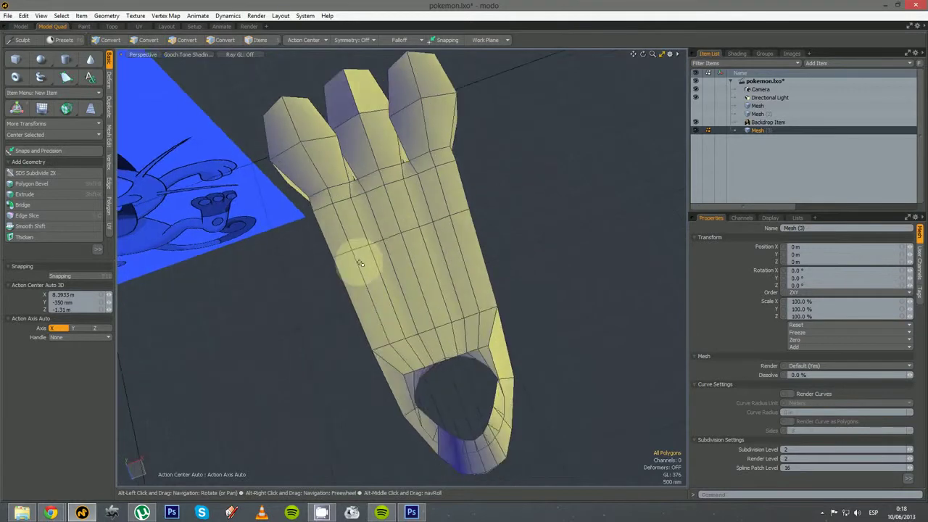
- Merge the three pairs of neighbouring vertices across the middle row on top of the foot with Join Averaged
key(1)
shift+click(368, 246)
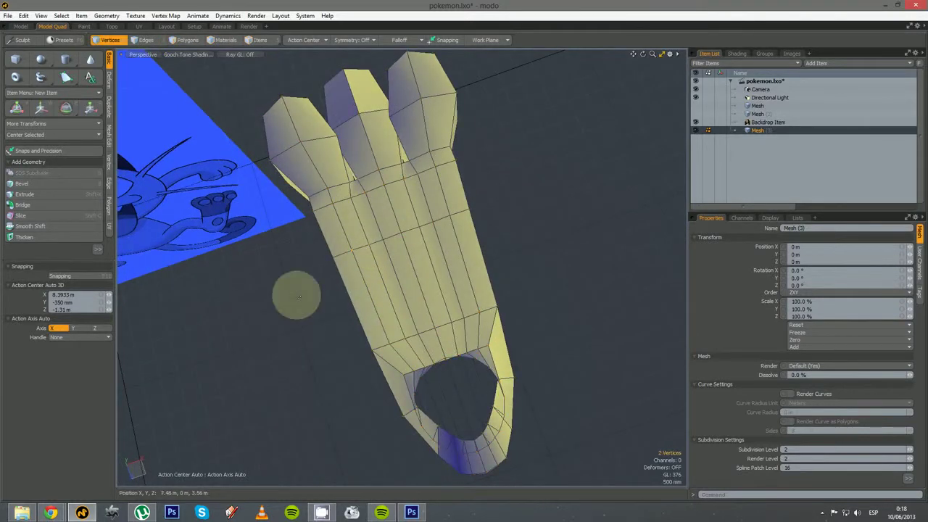
click(108, 167)
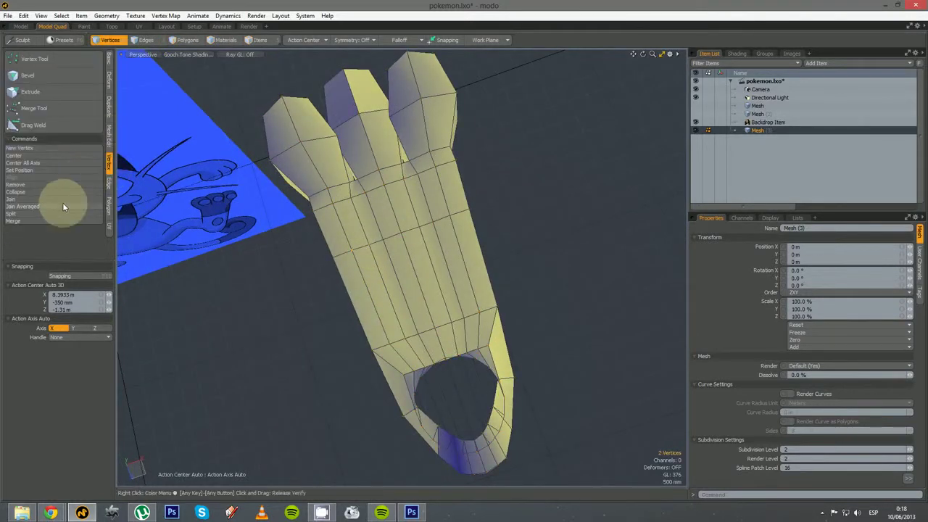
click(62, 205)
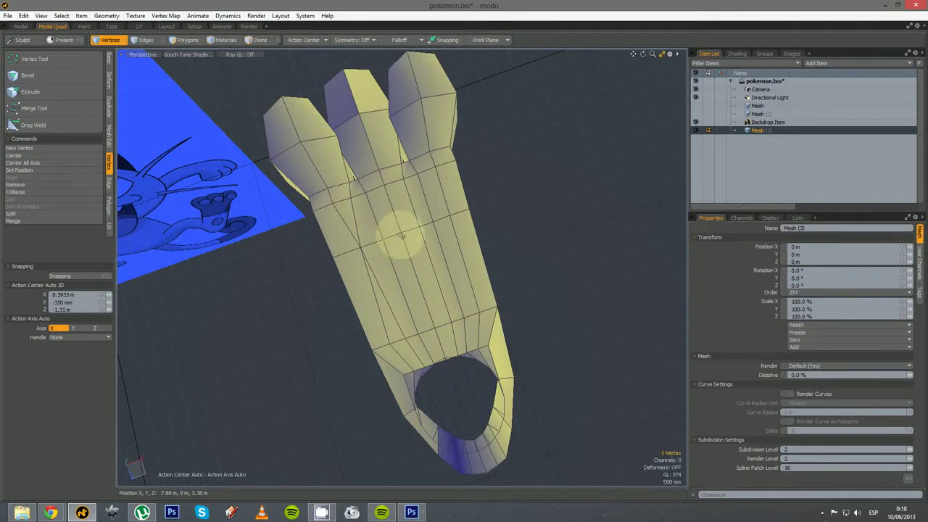
click(87, 208)
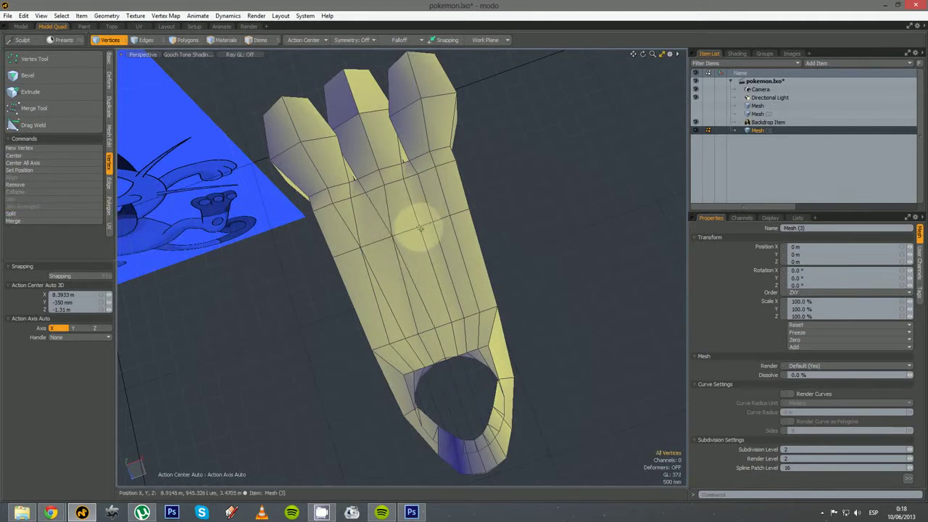
click(35, 208)
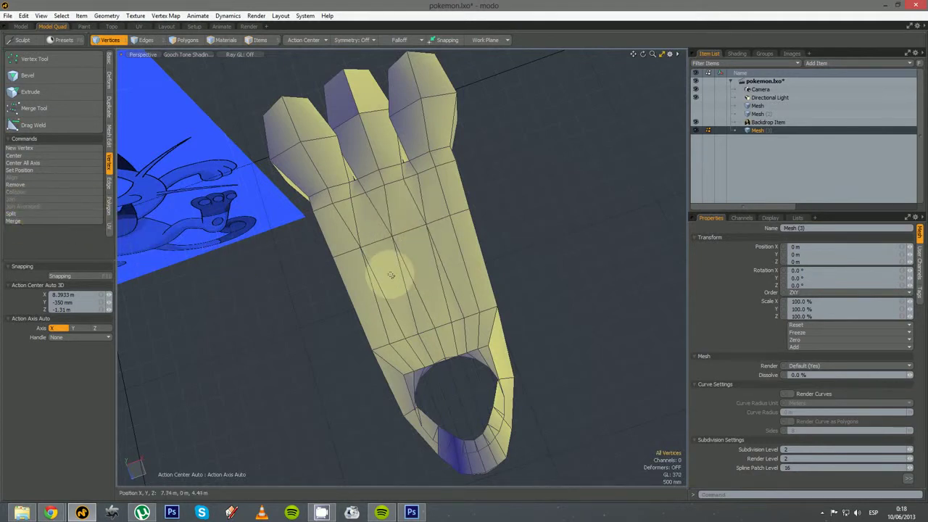
- Merge the three pairs of neighbouring vertices across the top row just in front of the ankle with Join Averaged
alt+drag(394, 373, 428, 335)
click(396, 347)
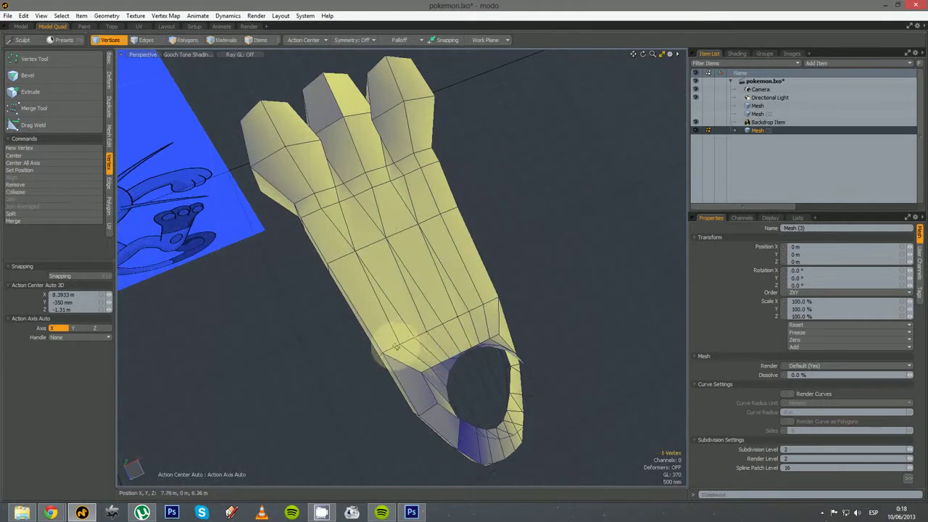
click(16, 192)
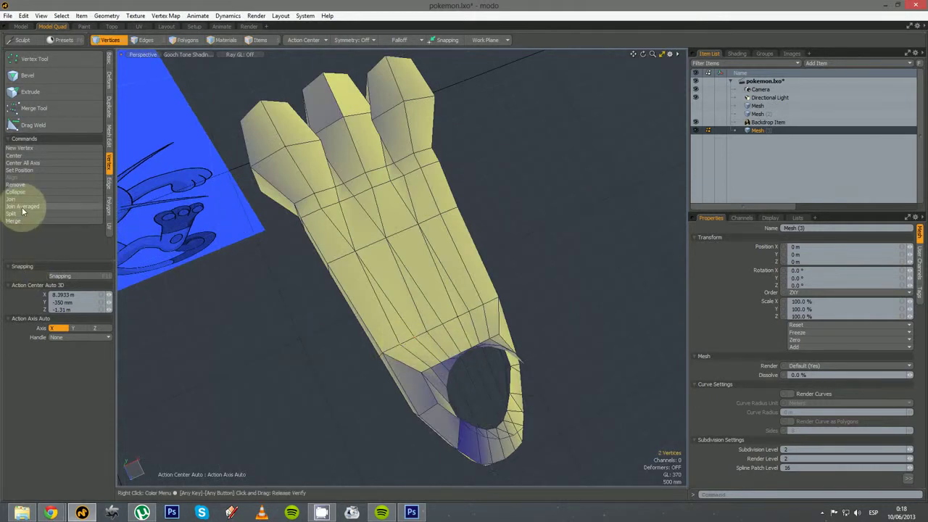
shift+click(445, 325)
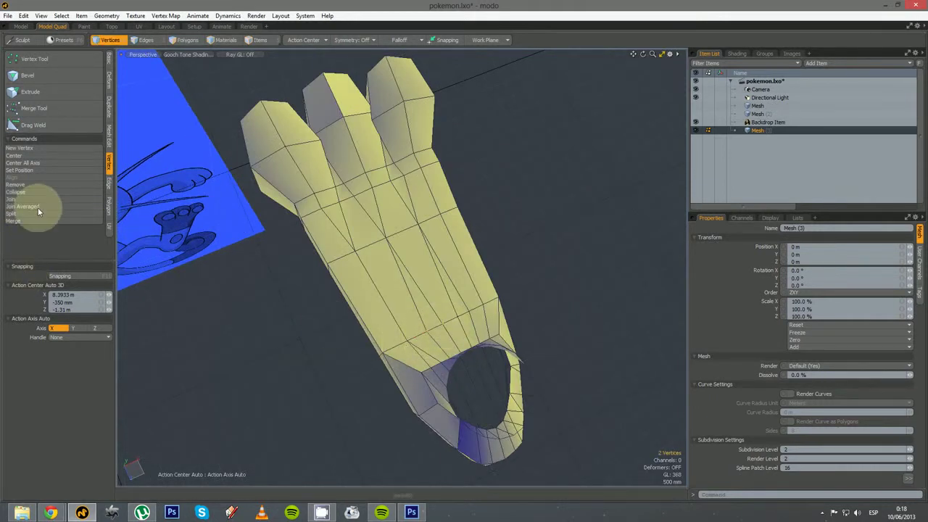
click(38, 207)
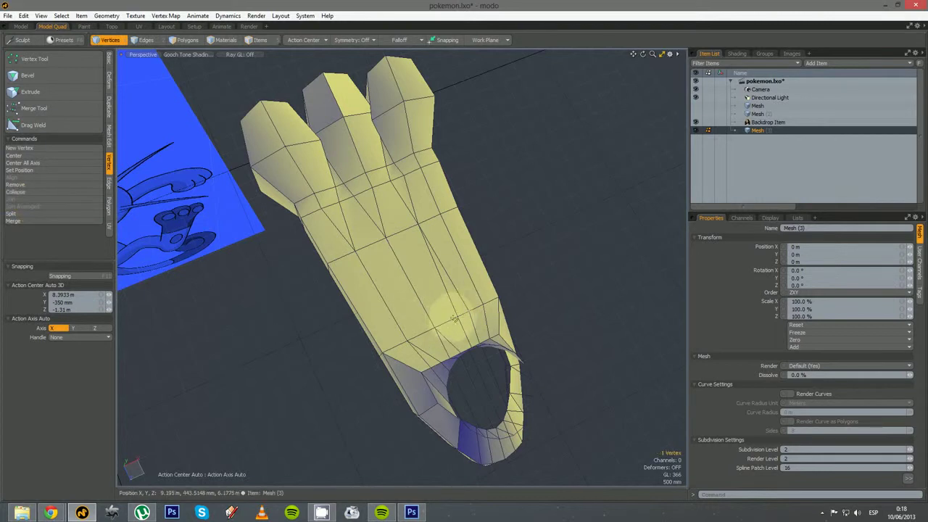
click(33, 212)
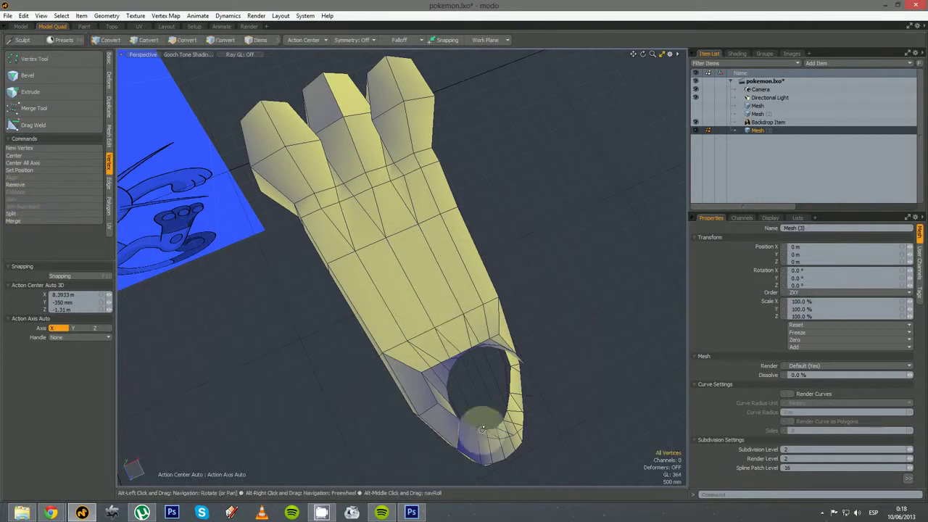
- Merge the three pairs of neighbouring vertices along the front base of the ankle with Join Averaged
alt+drag(481, 429, 518, 354)
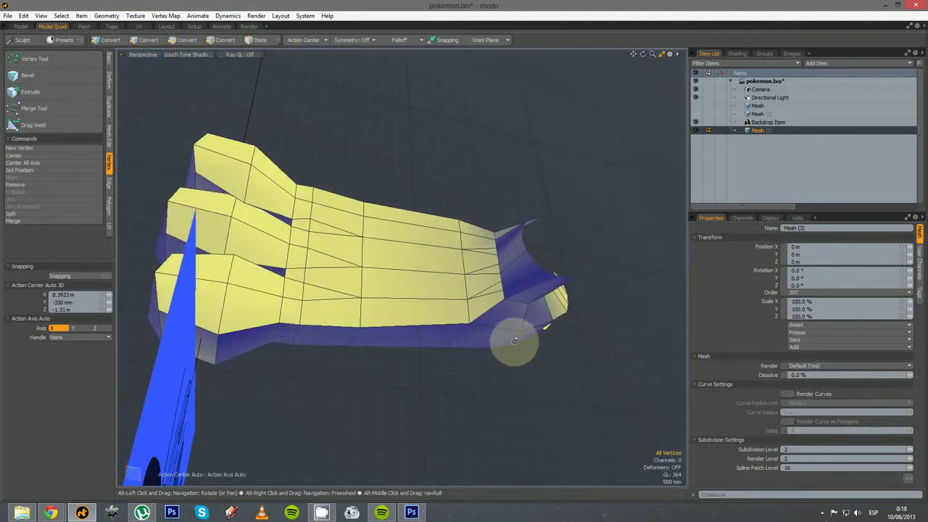
scroll(505, 332, up, 3)
alt+drag(504, 332, 503, 258)
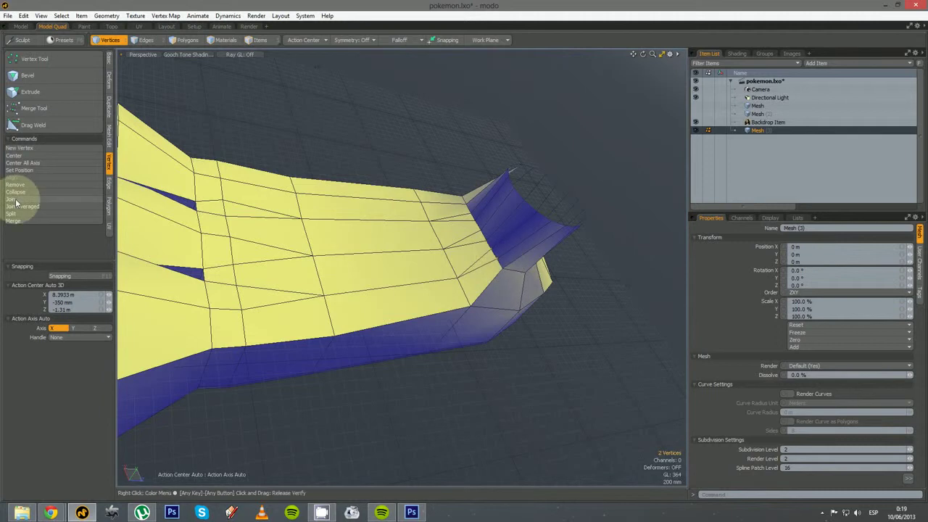
click(24, 200)
click(465, 146)
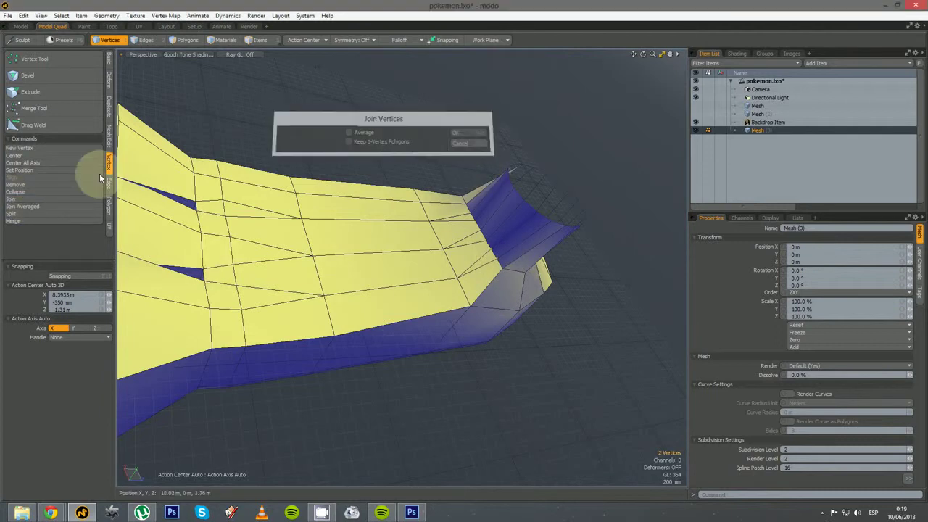
click(66, 206)
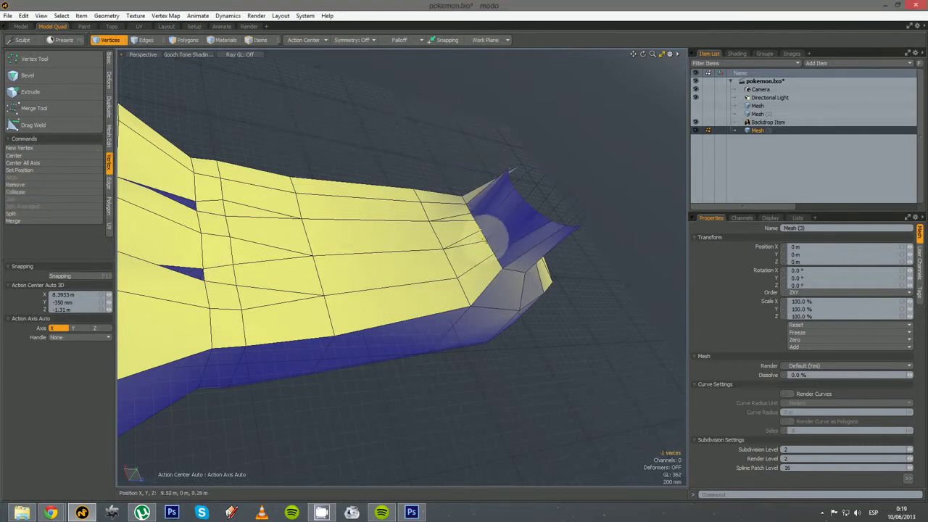
drag(485, 240, 486, 242)
click(69, 206)
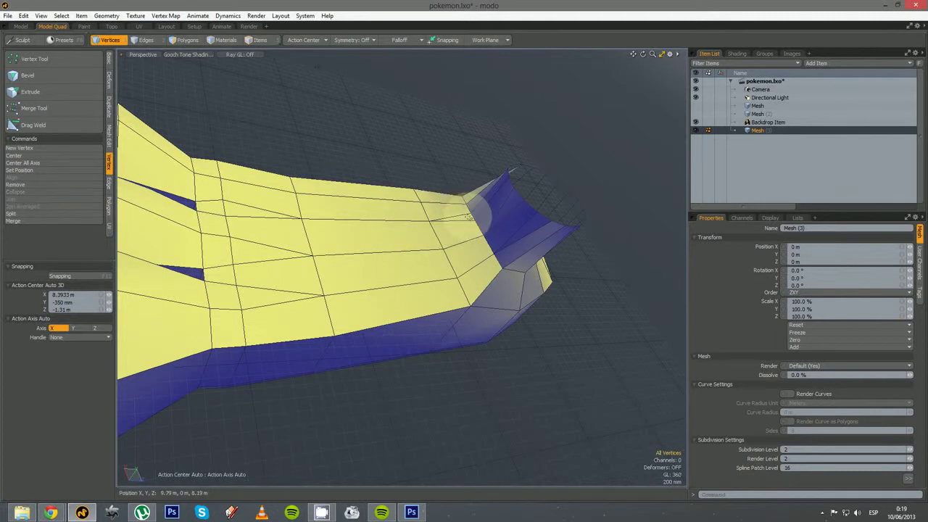
click(89, 206)
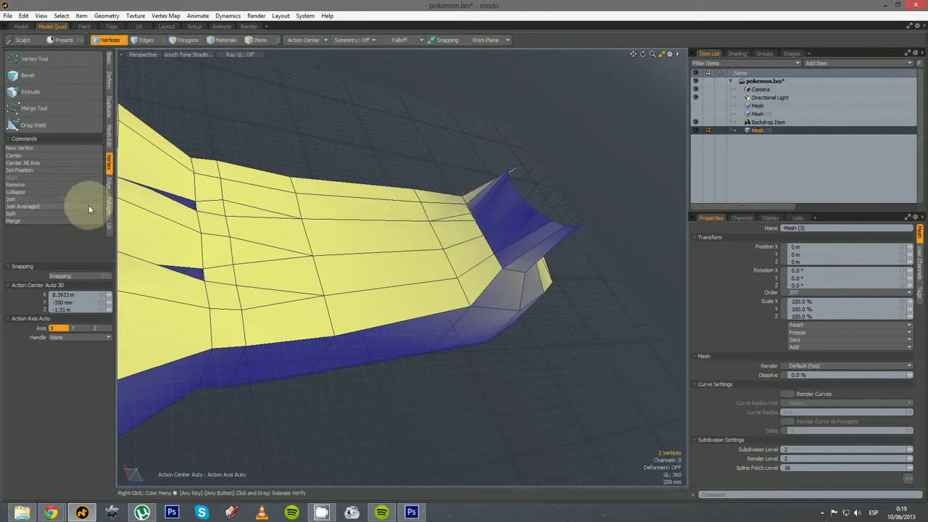
- Inspect the side of the foot with subdivision smoothing on and return to the unsmoothed mesh
alt+drag(528, 331, 259, 325)
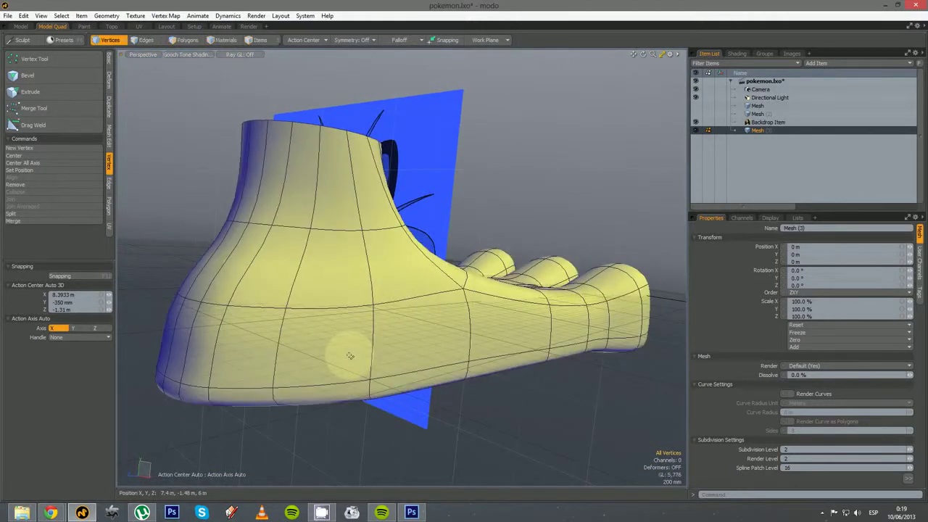
key(Tab)
alt+drag(280, 363, 416, 321)
- Select the eight connected lower edges around the heel and scale them to about 113% along Z with the Transform tool
alt+drag(367, 327, 565, 433)
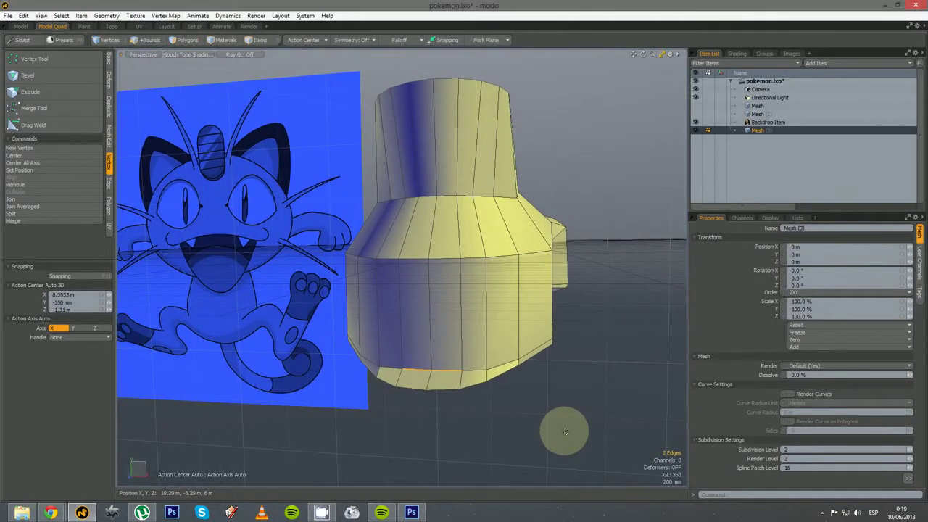
click(503, 362)
shift+click(476, 370)
shift+click(444, 369)
shift+click(412, 369)
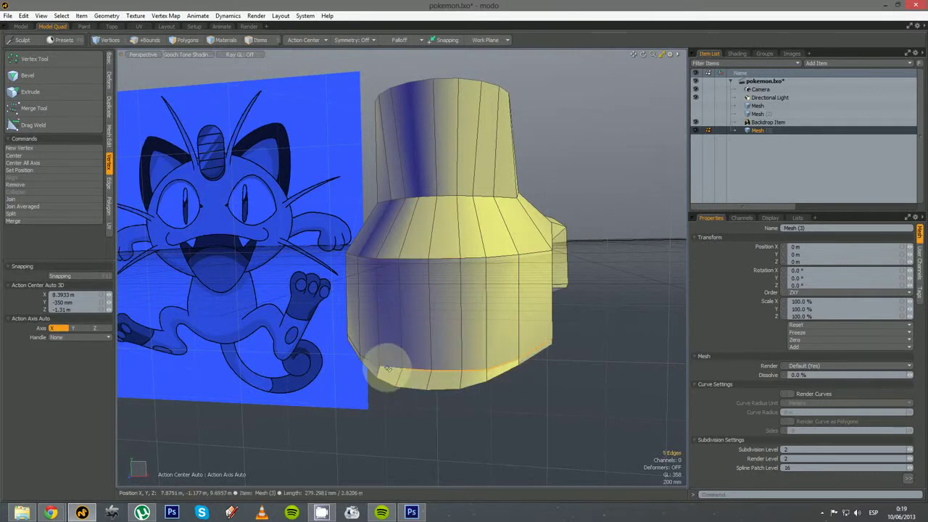
shift+click(388, 369)
alt+drag(341, 360, 518, 390)
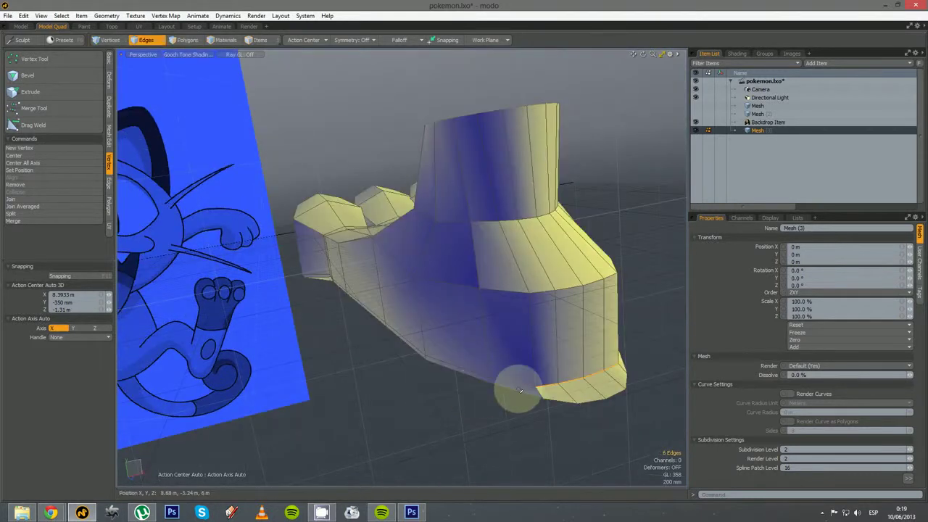
shift+click(483, 378)
key(y)
alt+drag(483, 412, 563, 322)
click(516, 319)
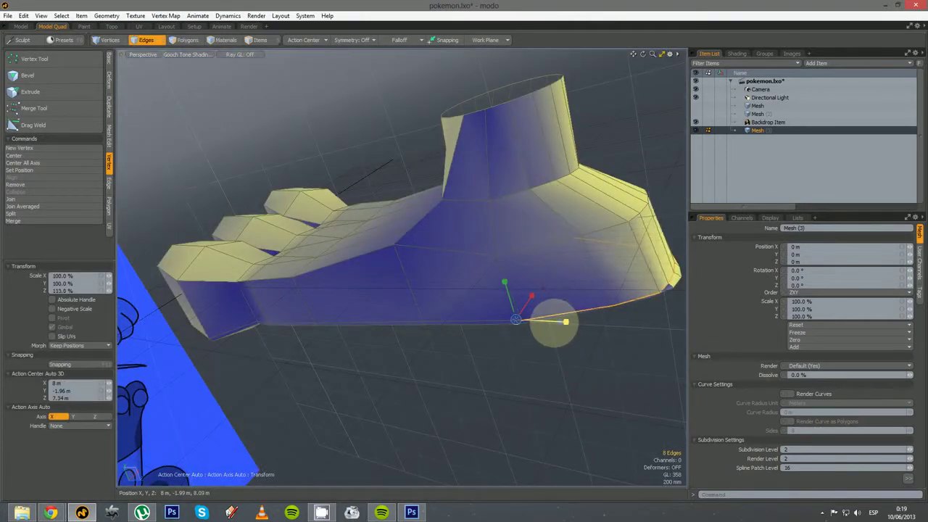
key(space)
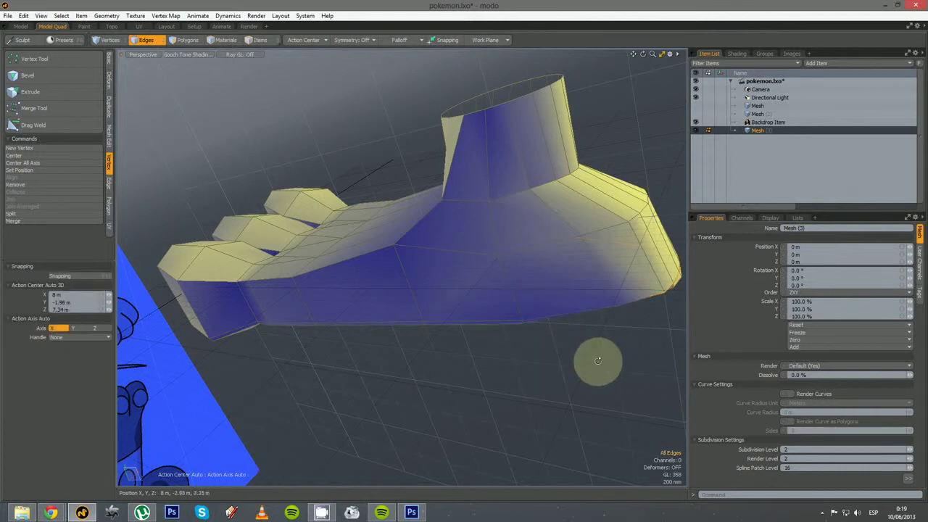
- Add an edge loop around the base of the ankle with Loop Slice and display the foot with subdivision smoothing
alt+drag(597, 363, 434, 373)
key(alt+c)
key(space)
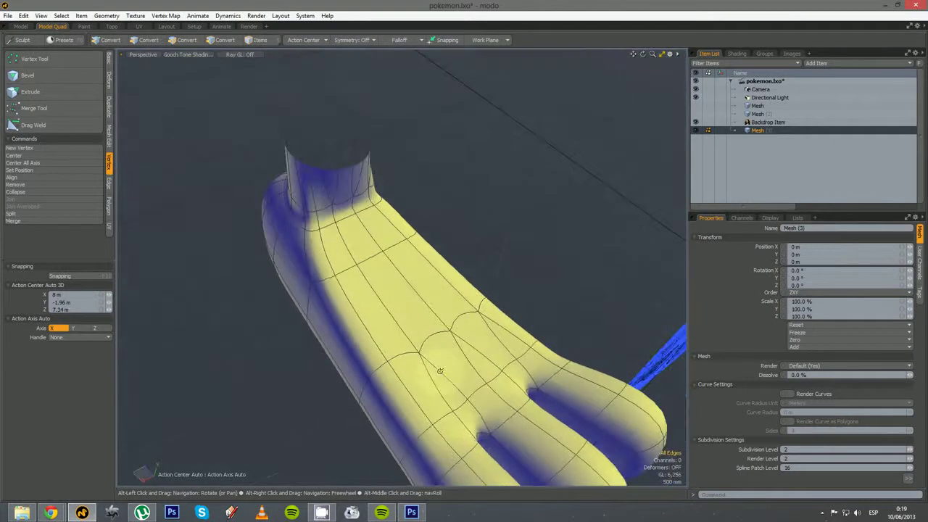
key(2)
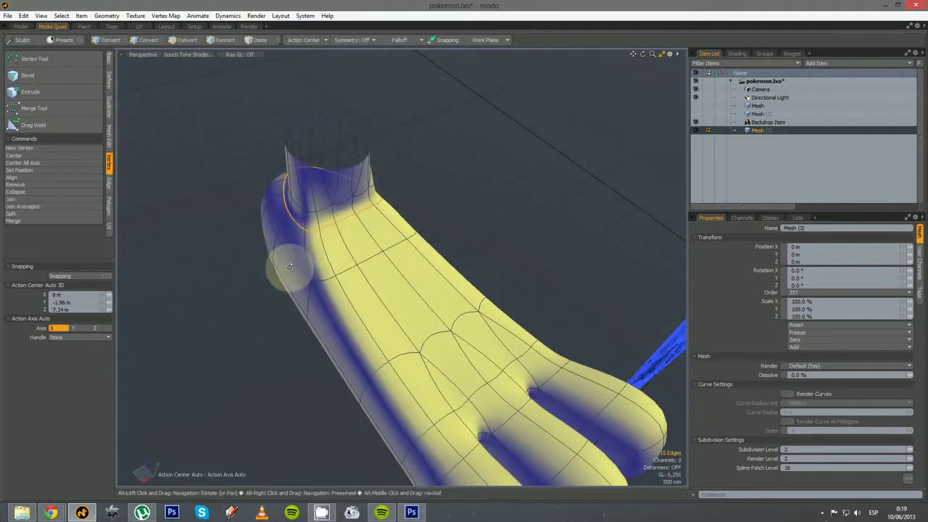
alt+drag(289, 267, 331, 350)
mouse_move(396, 365)
alt+mouse_down()
mouse_move(275, 350)
mouse_move(331, 311)
mouse_move(224, 283)
mouse_move(193, 263)
mouse_move(500, 311)
mouse_move(456, 270)
mouse_move(438, 380)
mouse_move(460, 341)
mouse_move(394, 330)
mouse_move(399, 362)
alt+mouse_up()
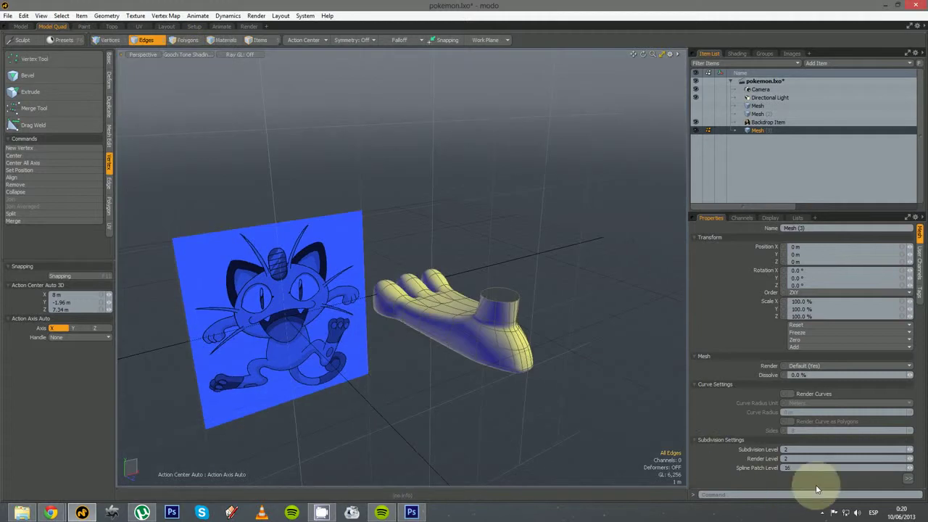
click(822, 513)
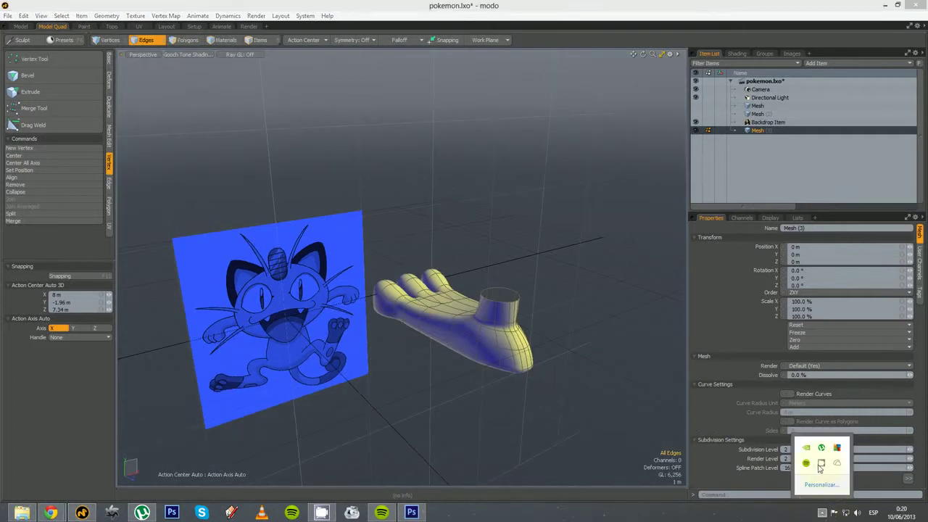